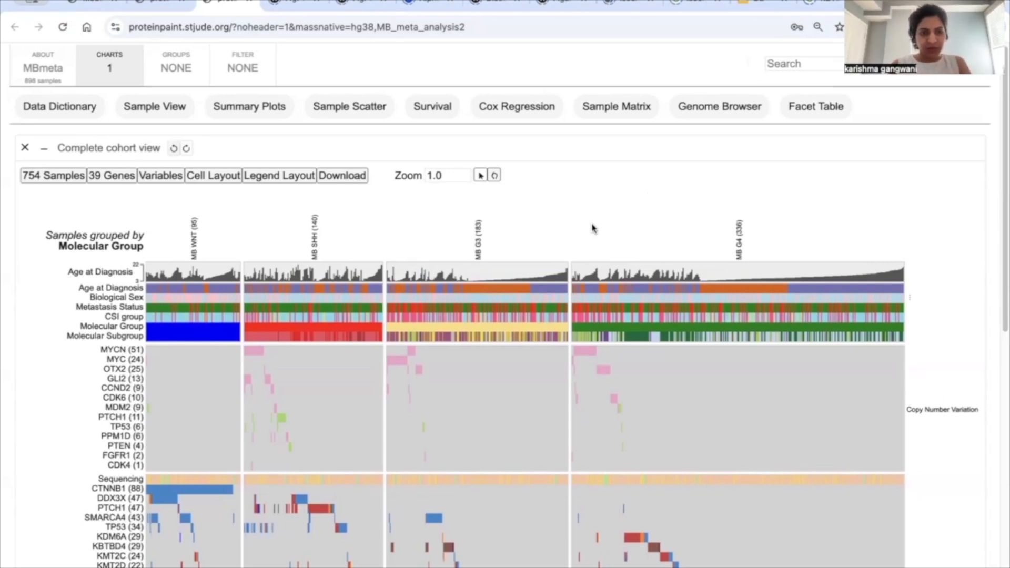
Step: Look over the complete cohort matrix, from the clinical rows through copy number and mutation rows to chr17p, chr17q and the legend
scroll(591, 227, "down", 4)
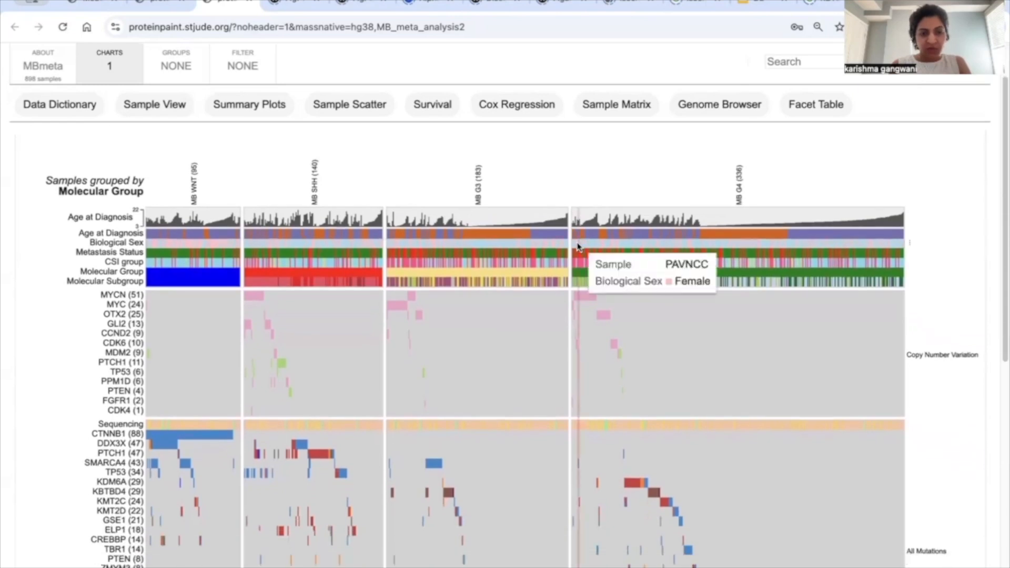
scroll(577, 244, "up", 5)
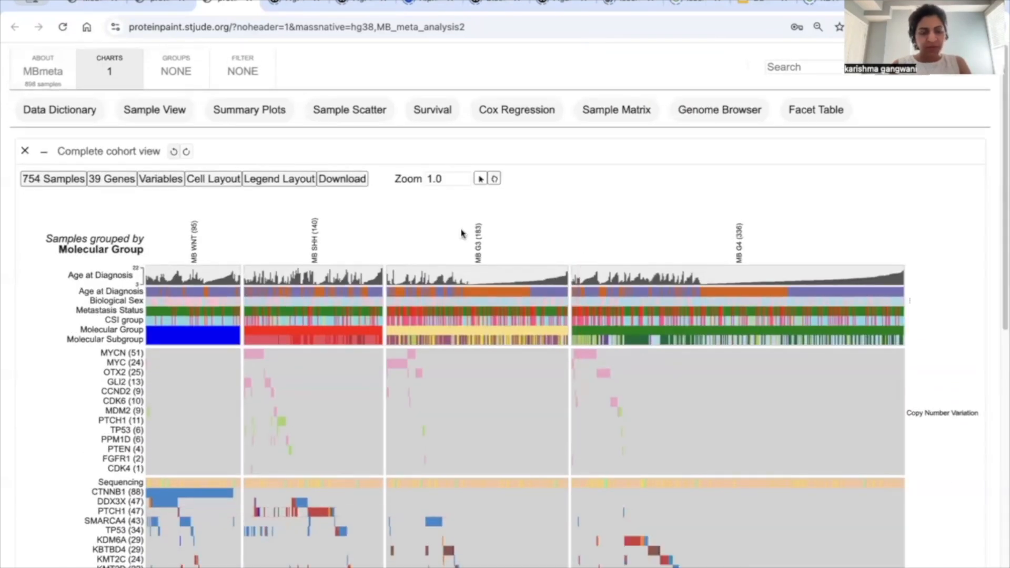
scroll(64, 423, "down", 1)
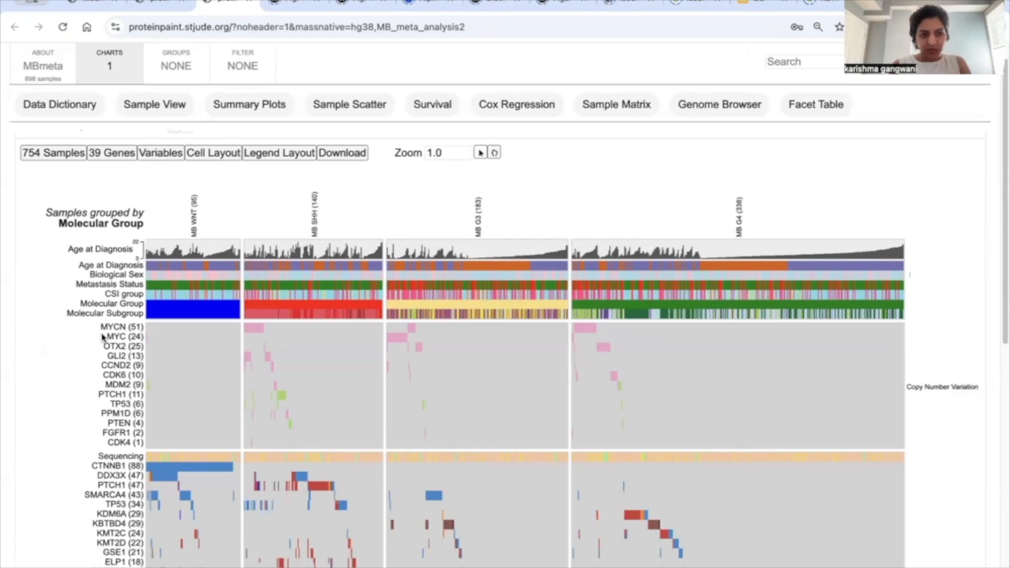
scroll(67, 441, "down", 2)
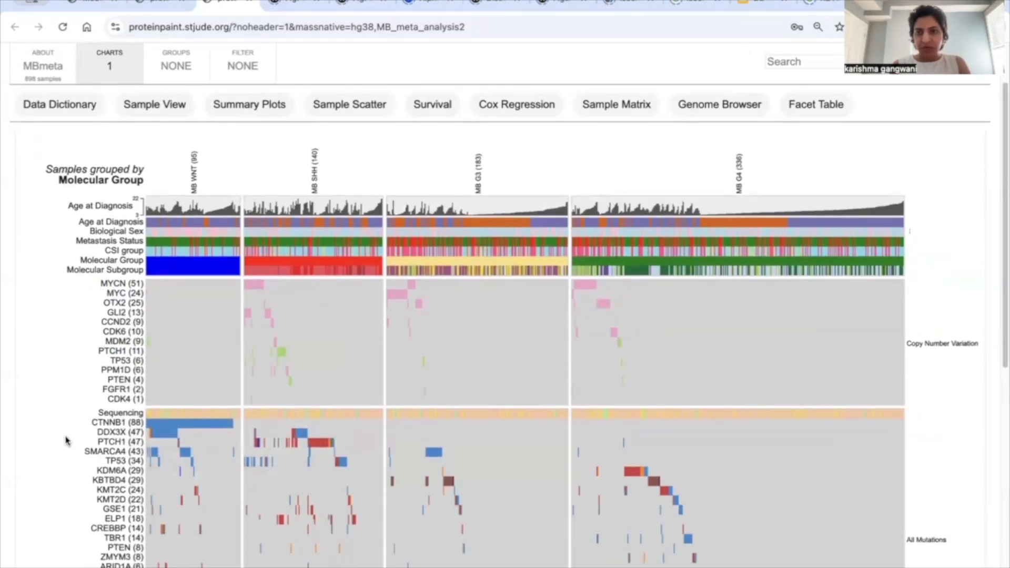
scroll(67, 440, "down", 5)
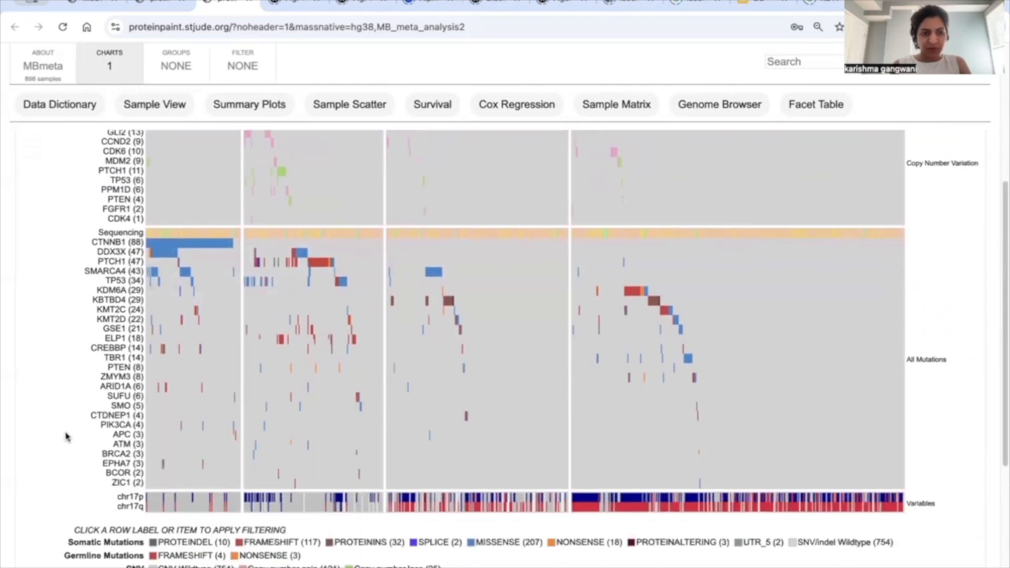
scroll(67, 437, "up", 1)
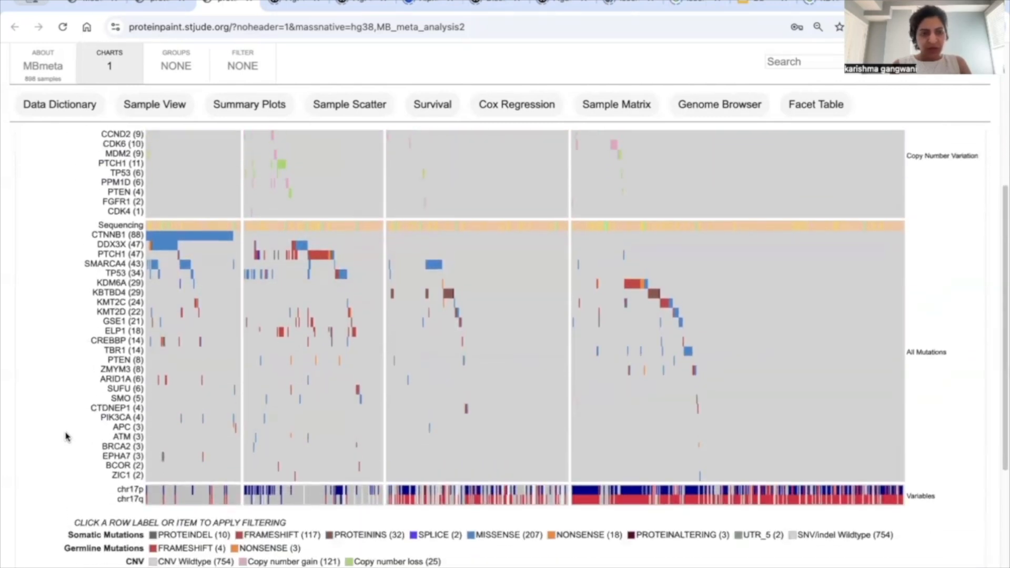
scroll(67, 436, "up", 6)
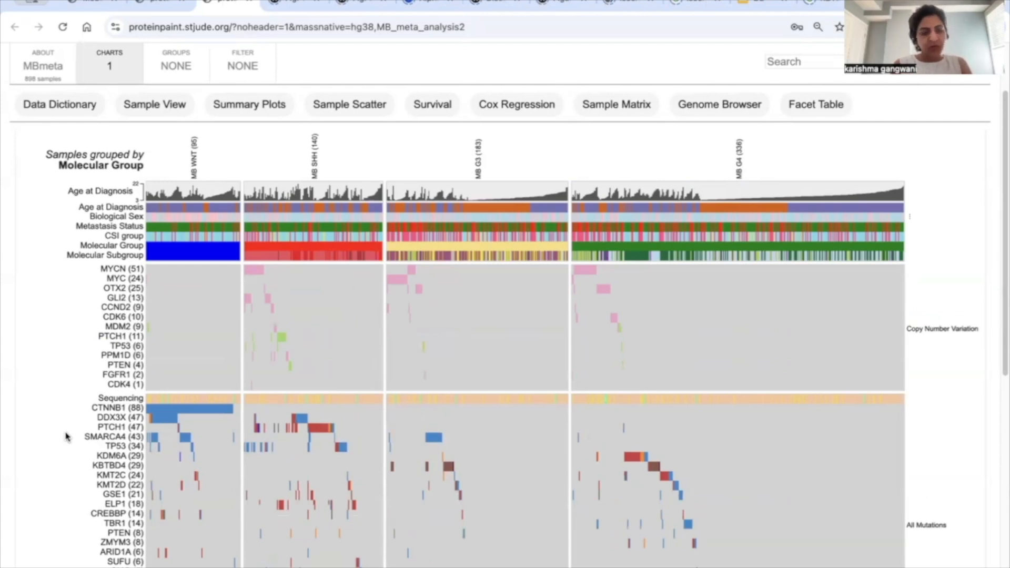
Step: Inspect the per-group breakdowns of Metastasis Status and Age at Diagnosis and the sample summary of the MB G4 group
mouse_move(121, 227)
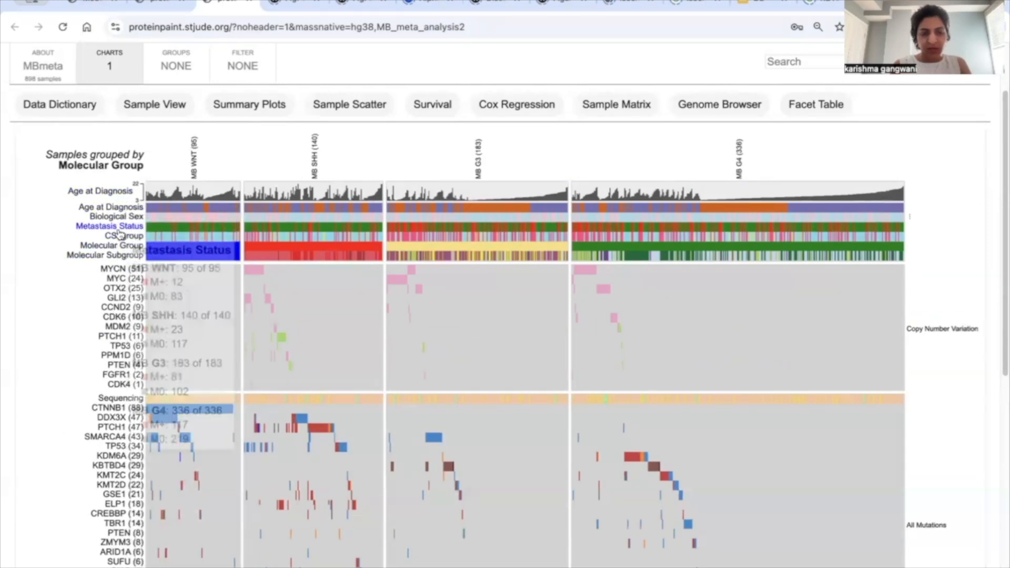
mouse_move(113, 257)
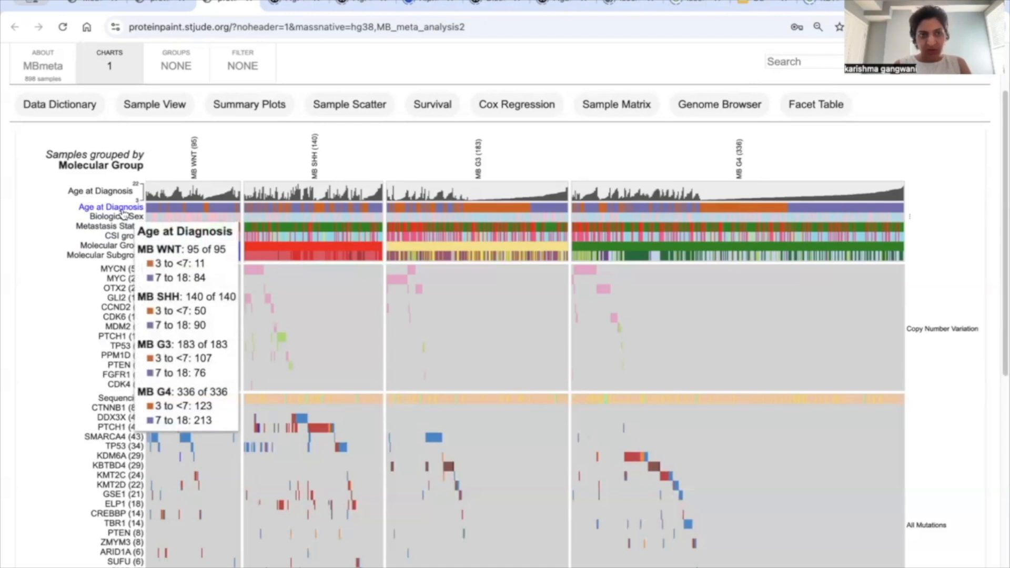
mouse_move(163, 195)
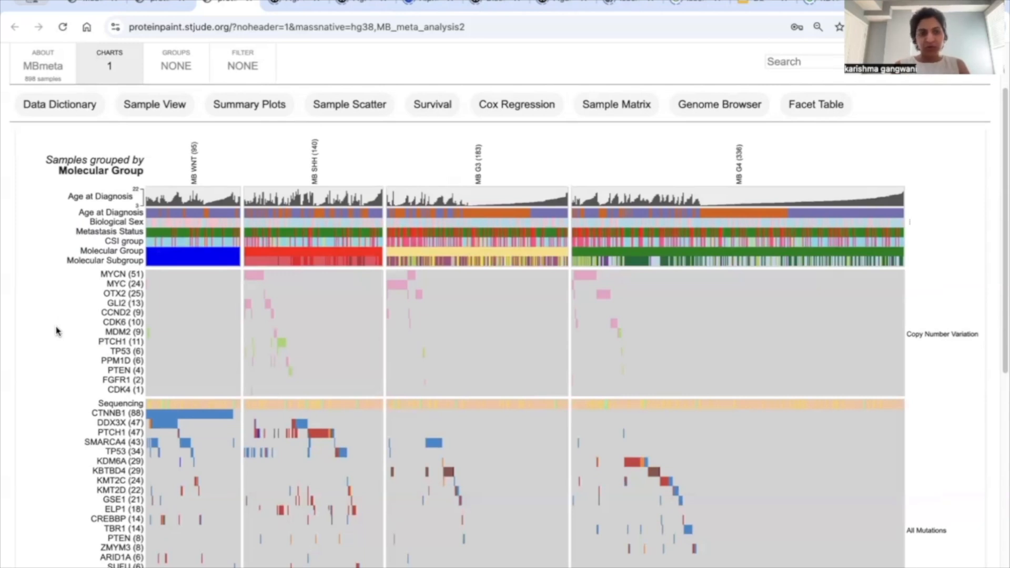
mouse_move(194, 187)
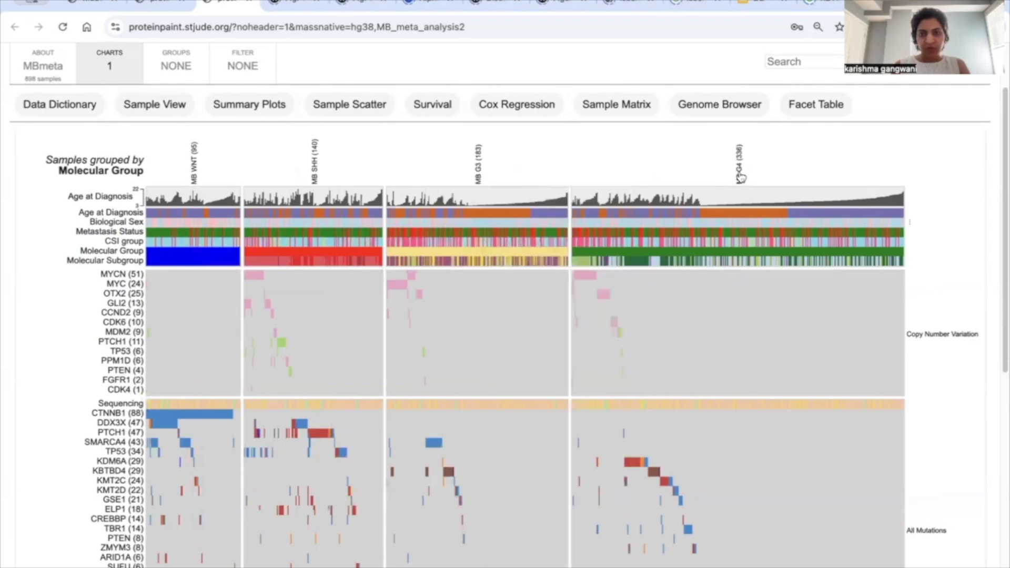
mouse_move(742, 175)
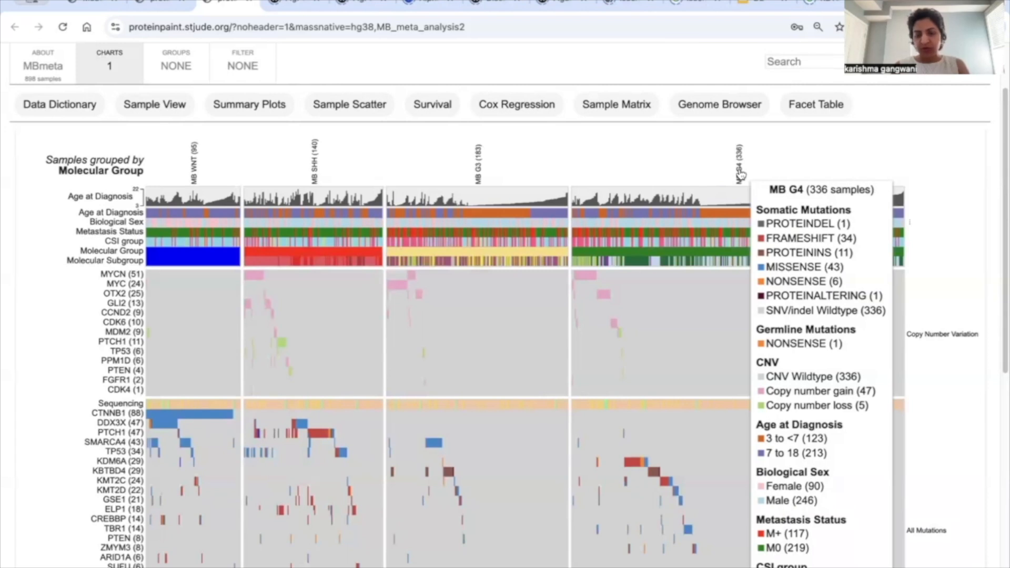
Step: Examine the Molecular Subgroup row and the copy number rows such as MYC and OTX2 across the molecular groups
scroll(60, 373, "down", 3)
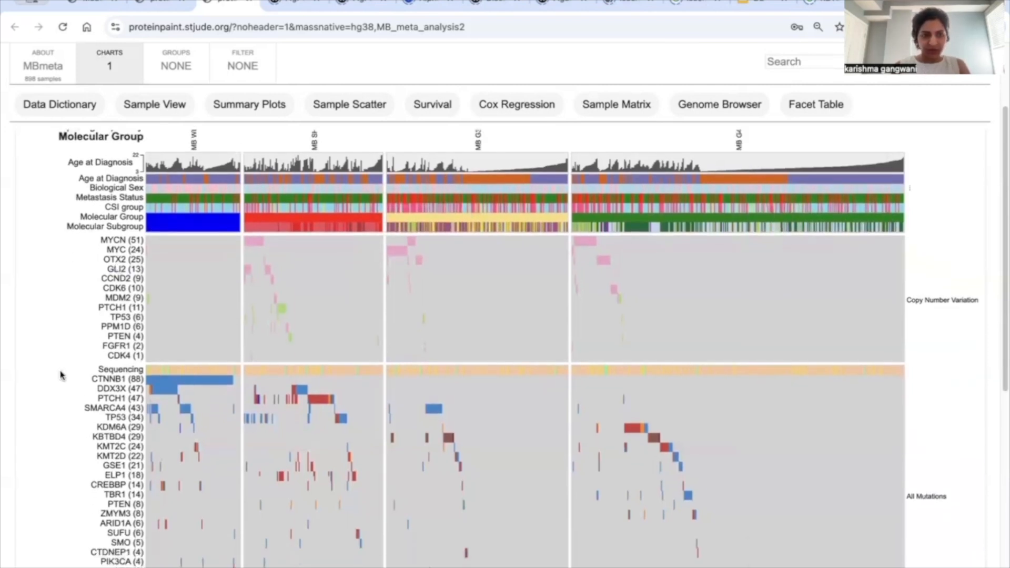
scroll(61, 375, "down", 1)
scroll(61, 375, "up", 4)
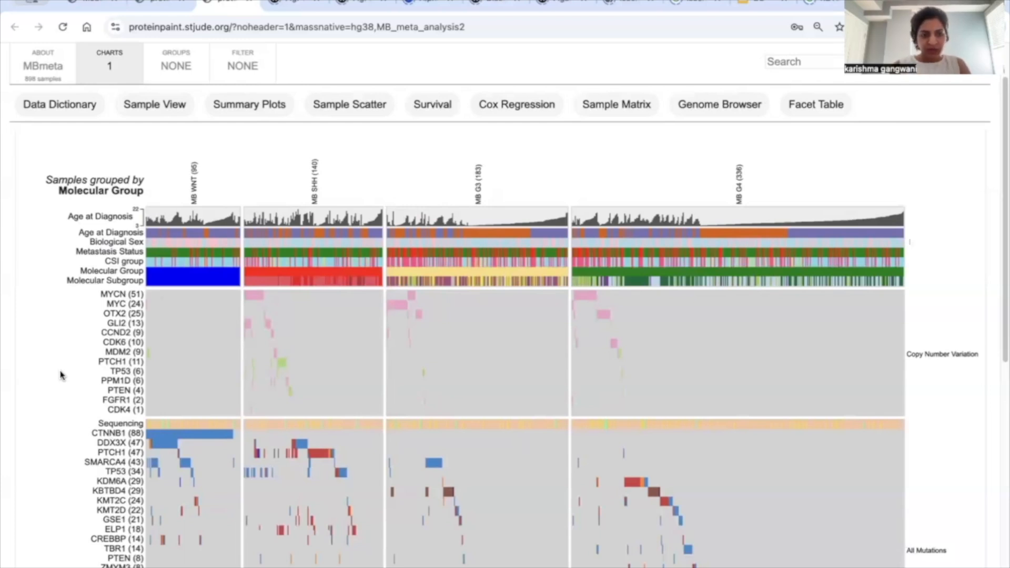
scroll(108, 439, "down", 1)
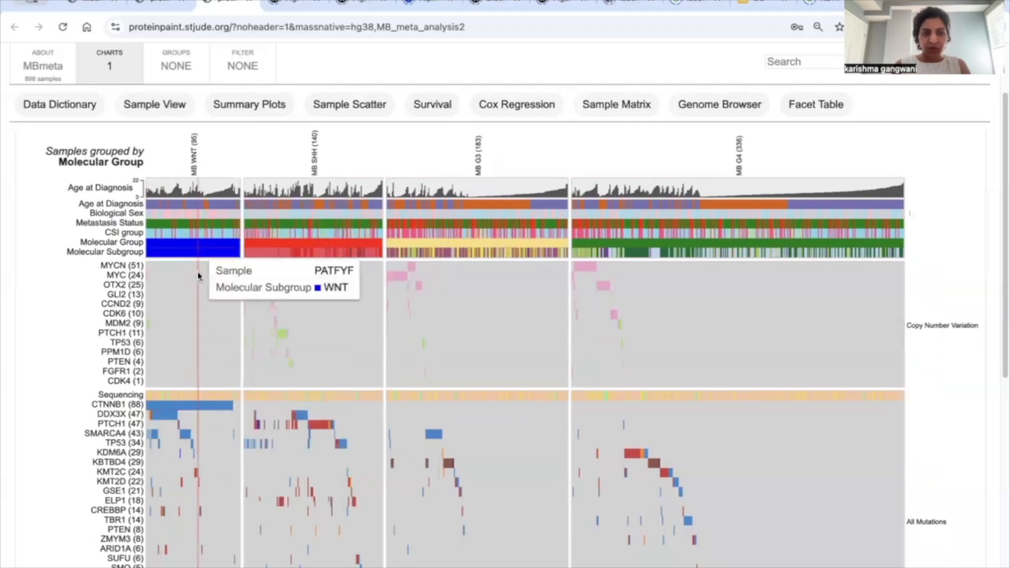
scroll(194, 408, "down", 1)
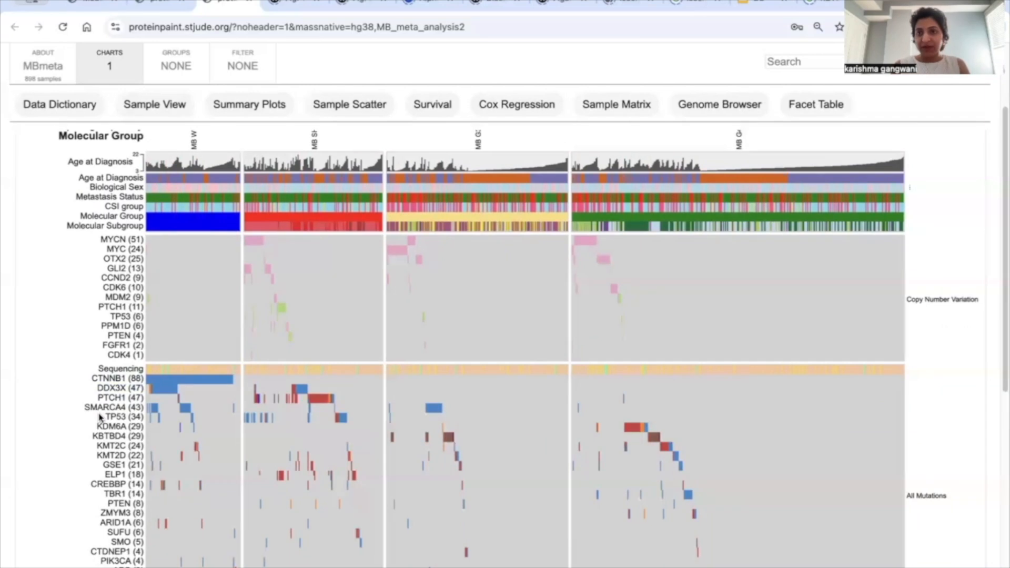
scroll(97, 421, "down", 2)
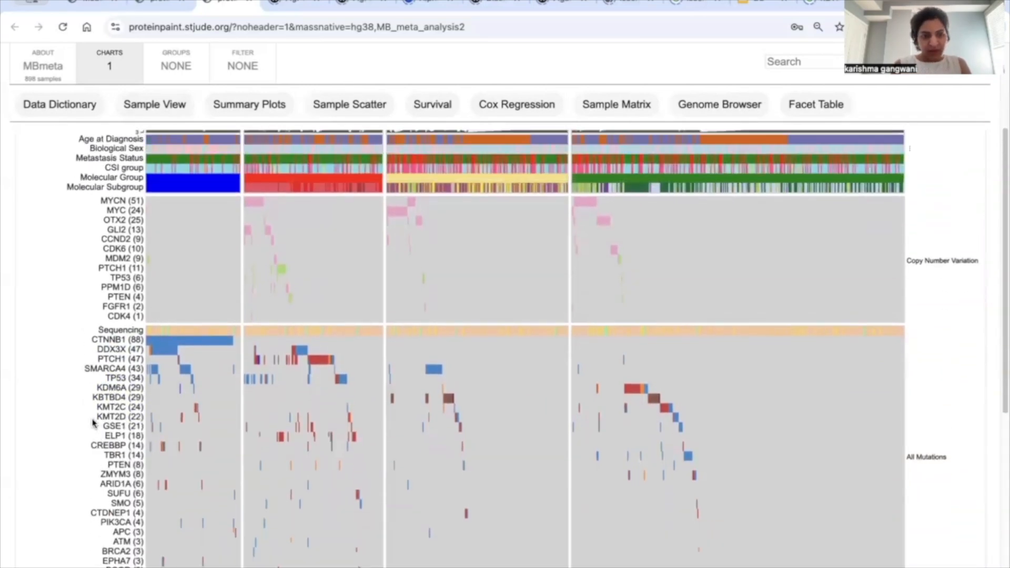
scroll(93, 422, "up", 1)
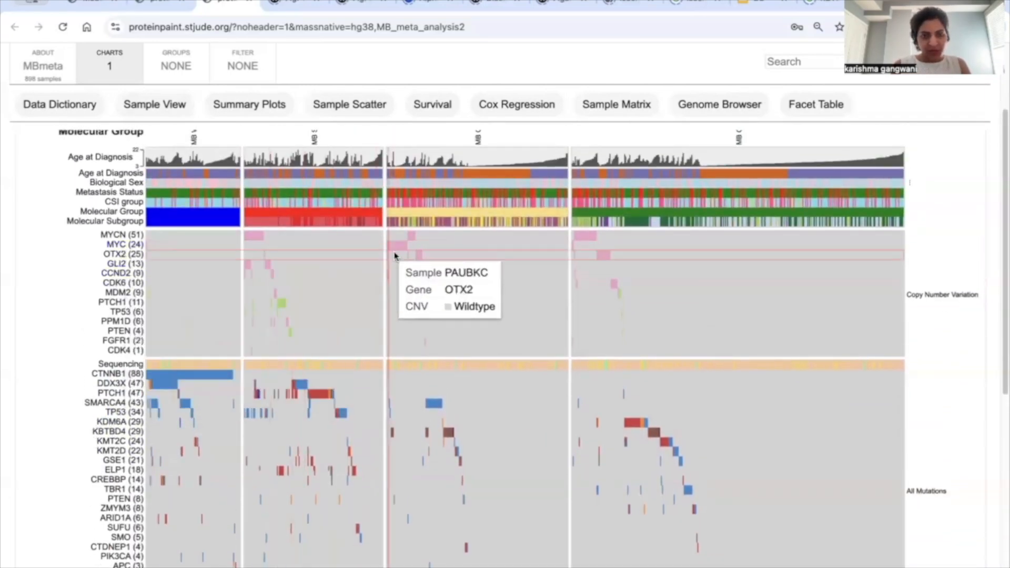
scroll(397, 260, "up", 1)
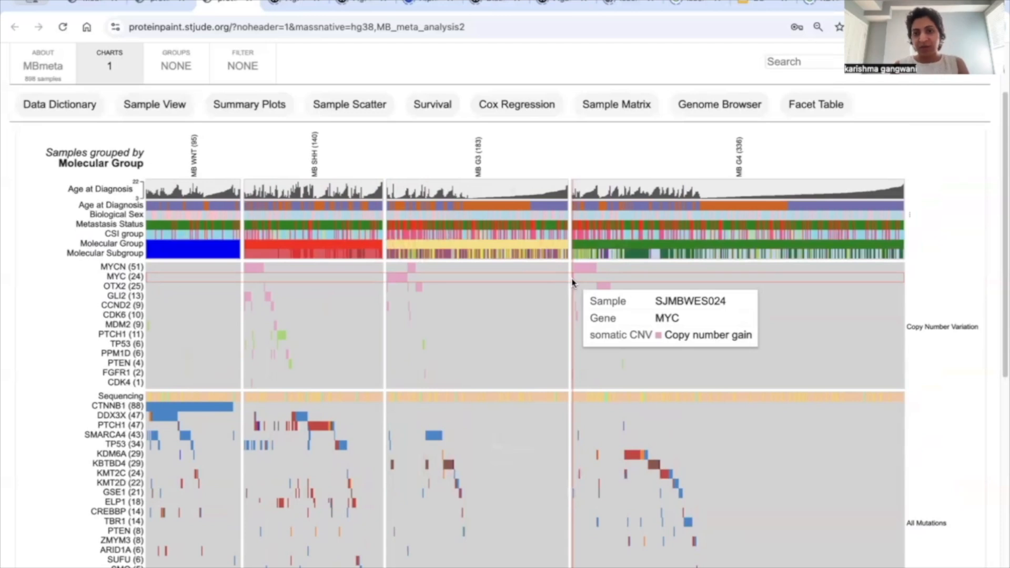
Step: Examine the KBTBD4 mutations and the chr17p and chr17q alterations in the MB G3 and MB G4 groups
scroll(497, 247, "down", 3)
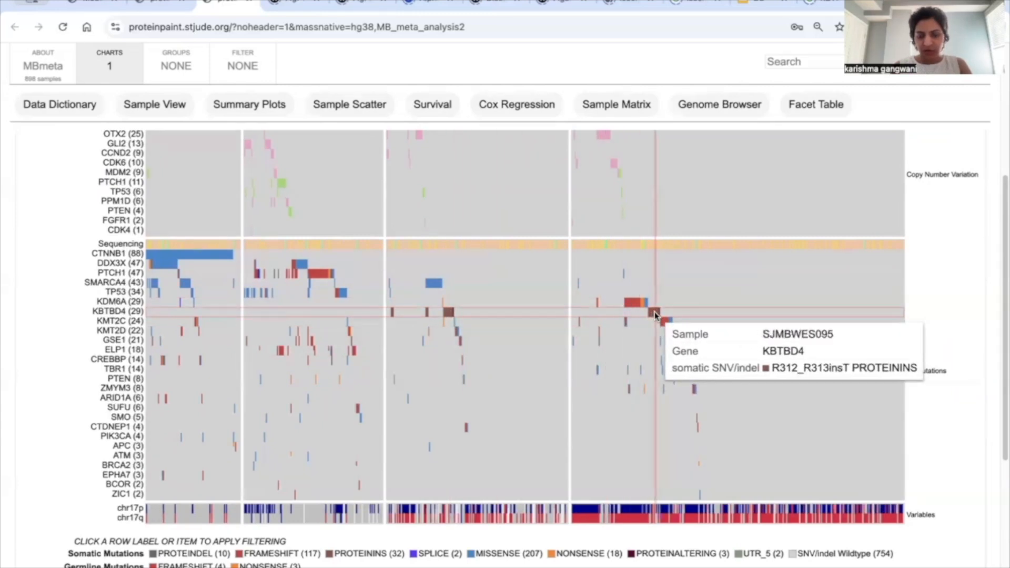
scroll(478, 452, "down", 3)
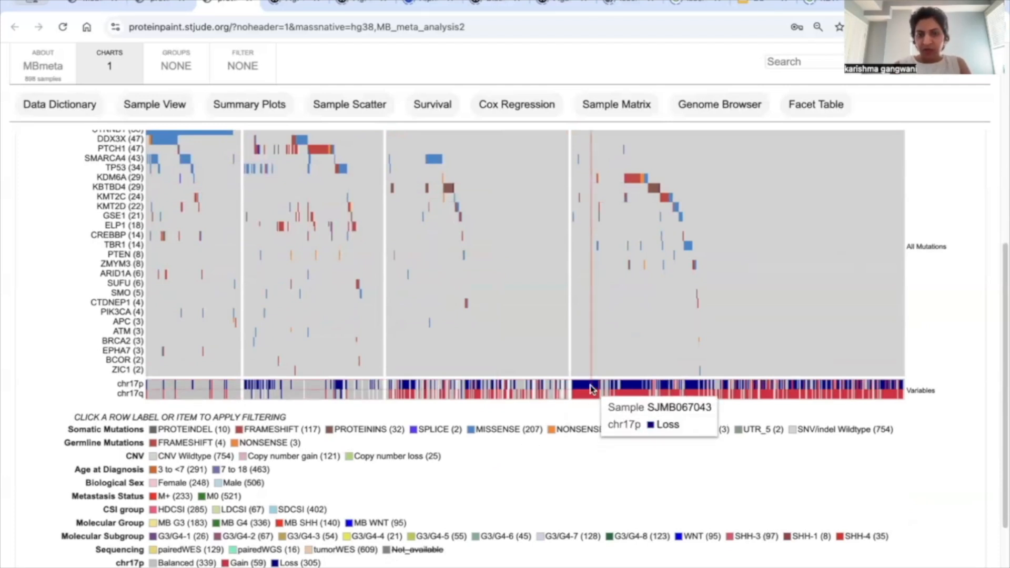
scroll(591, 392, "up", 3)
scroll(590, 389, "up", 6)
scroll(584, 358, "down", 10)
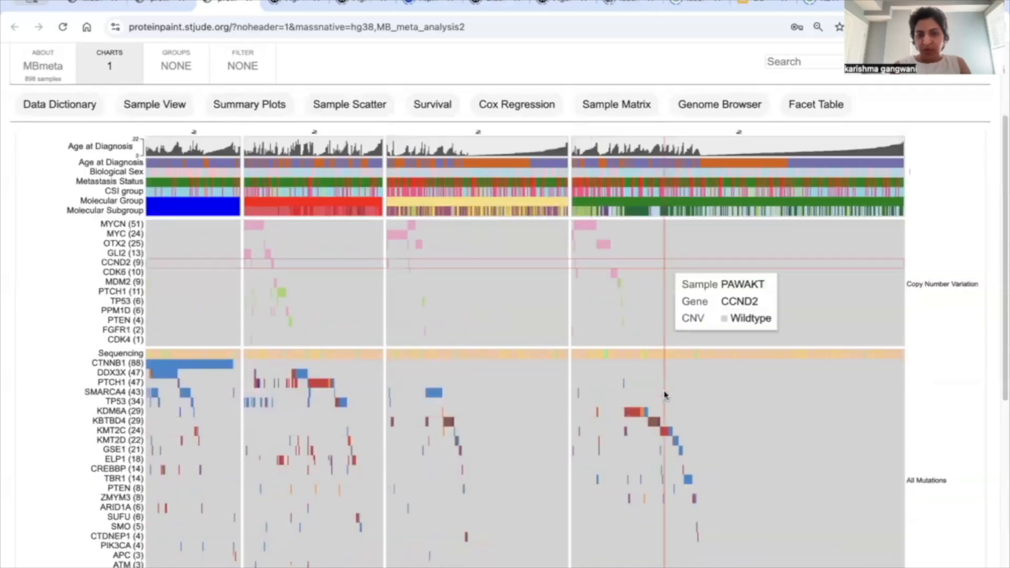
scroll(583, 344, "up", 2)
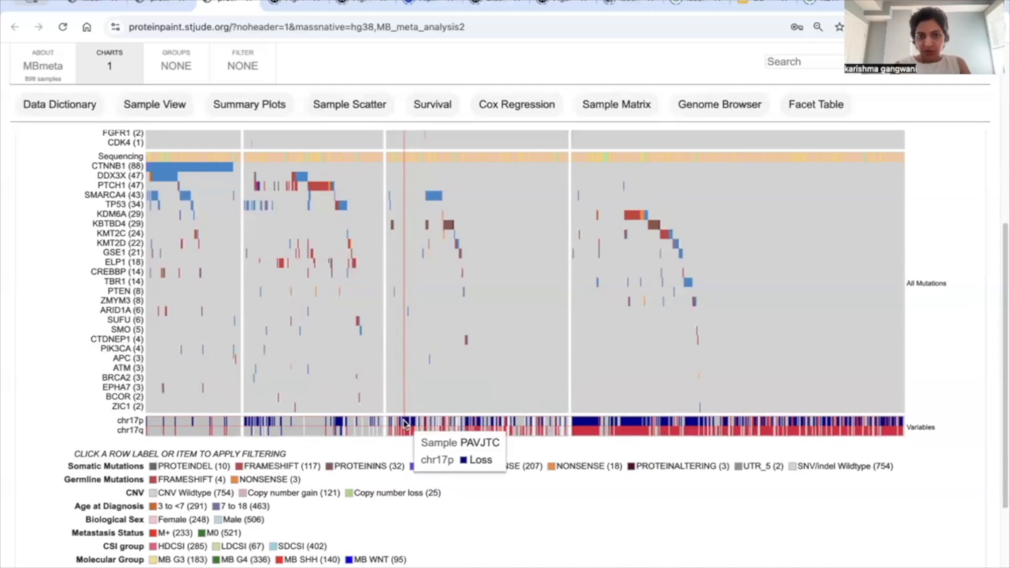
scroll(406, 434, "up", 3)
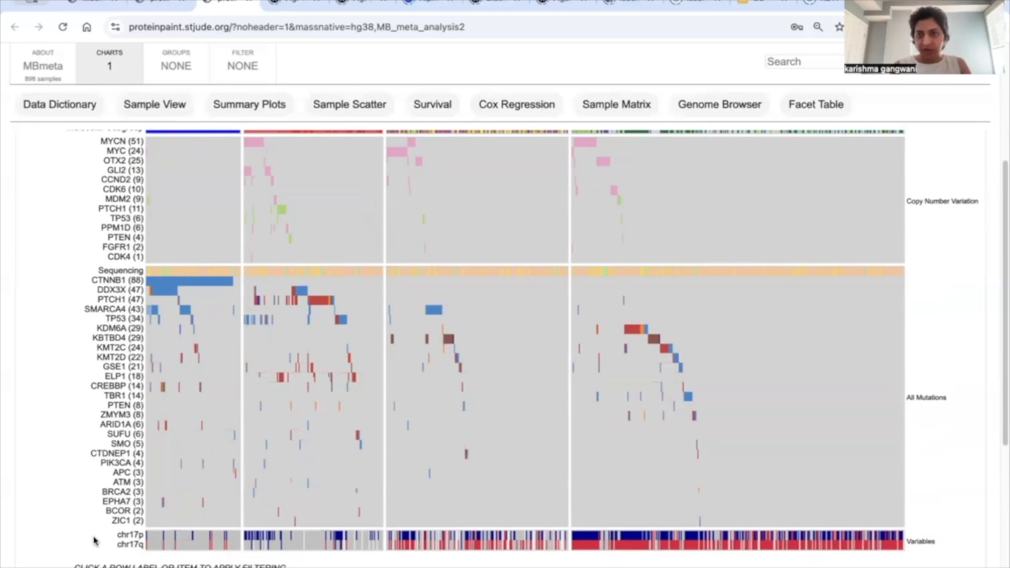
scroll(94, 541, "up", 4)
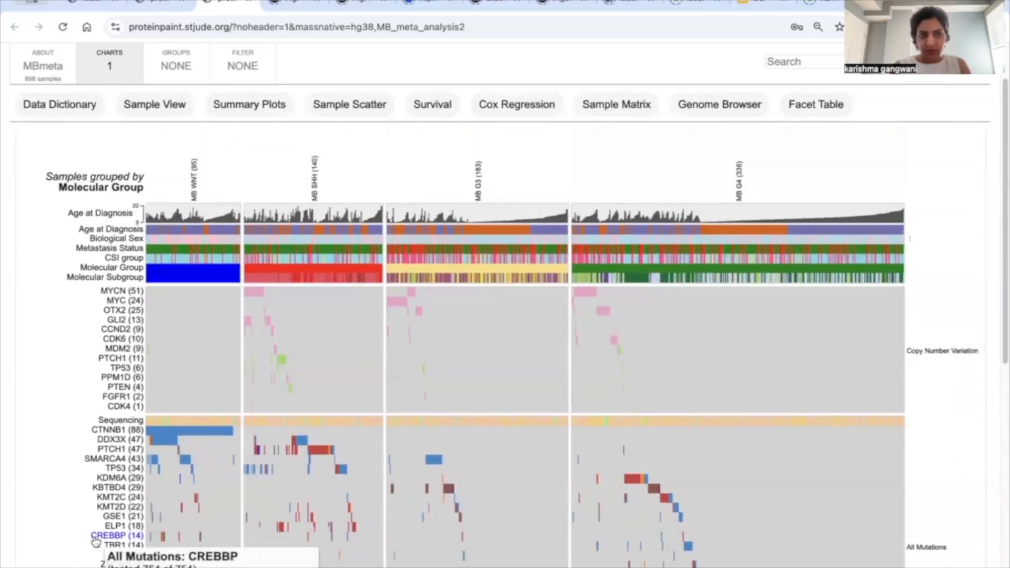
Step: Close the Complete cohort view matrix plot
scroll(93, 540, "down", 2)
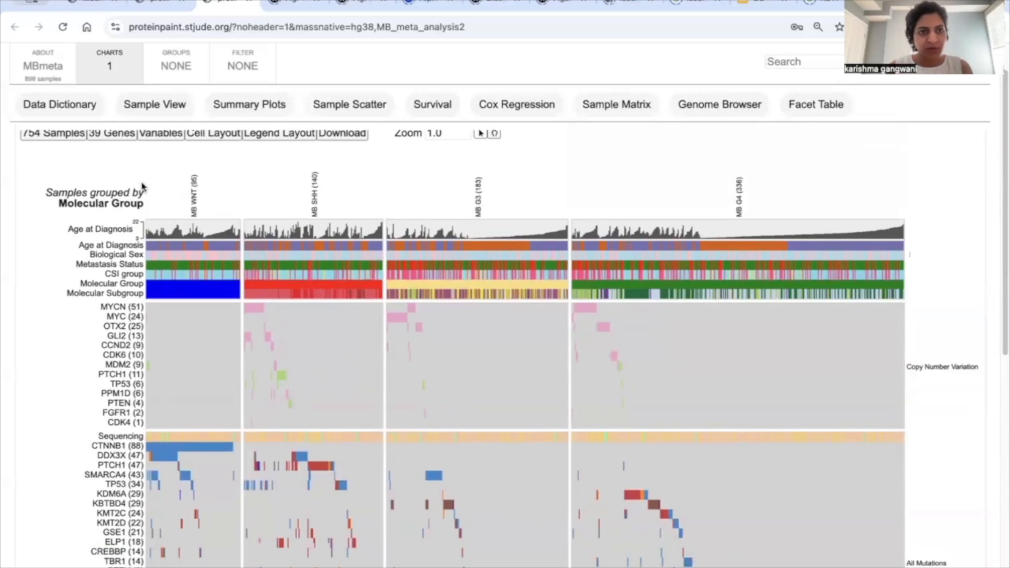
scroll(50, 227, "up", 1)
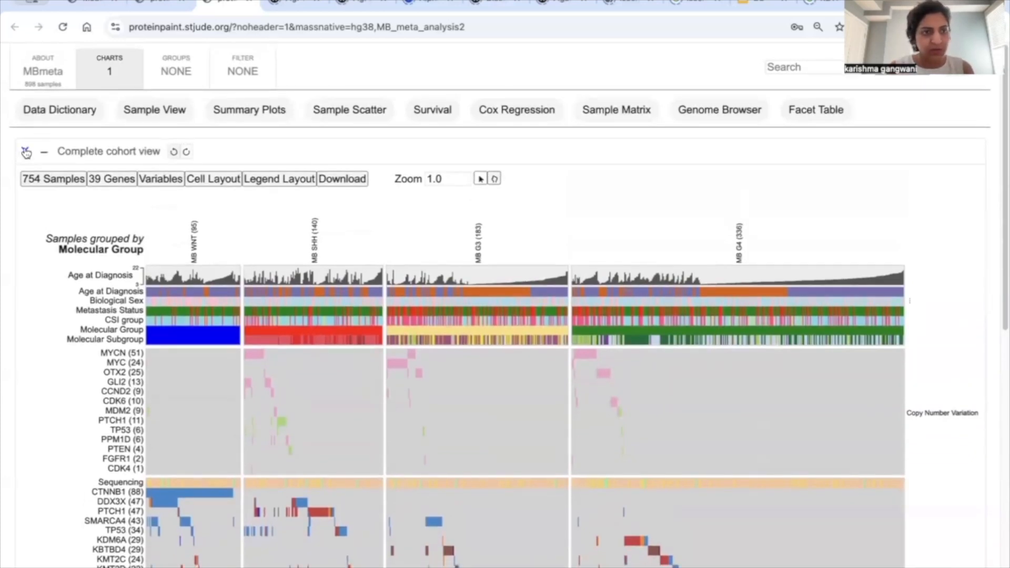
left_click(25, 152)
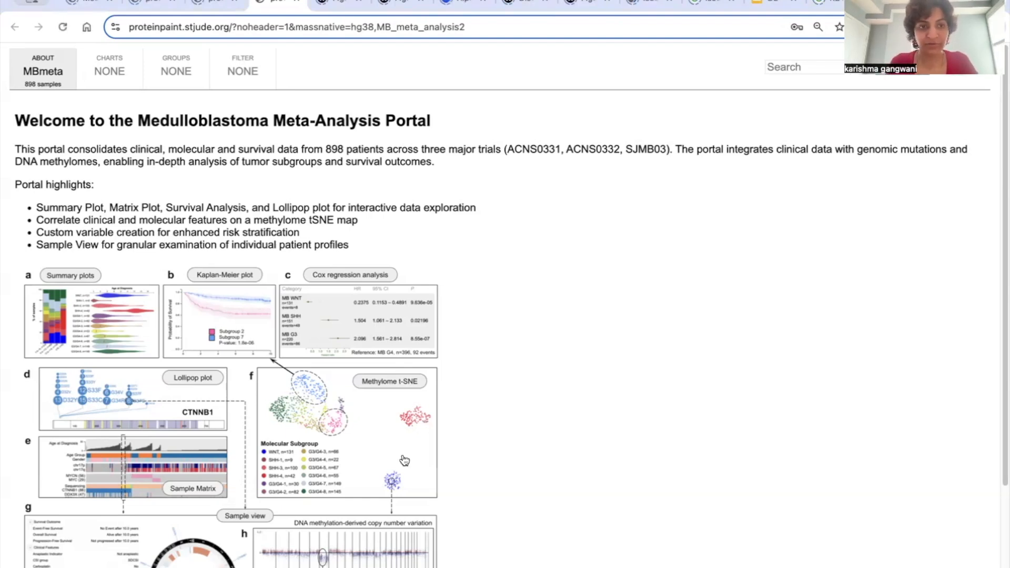
Step: Add a cohort filter on Molecular Group, from Molecular Classification, that keeps two of the groups
left_click(243, 72)
left_click(60, 109)
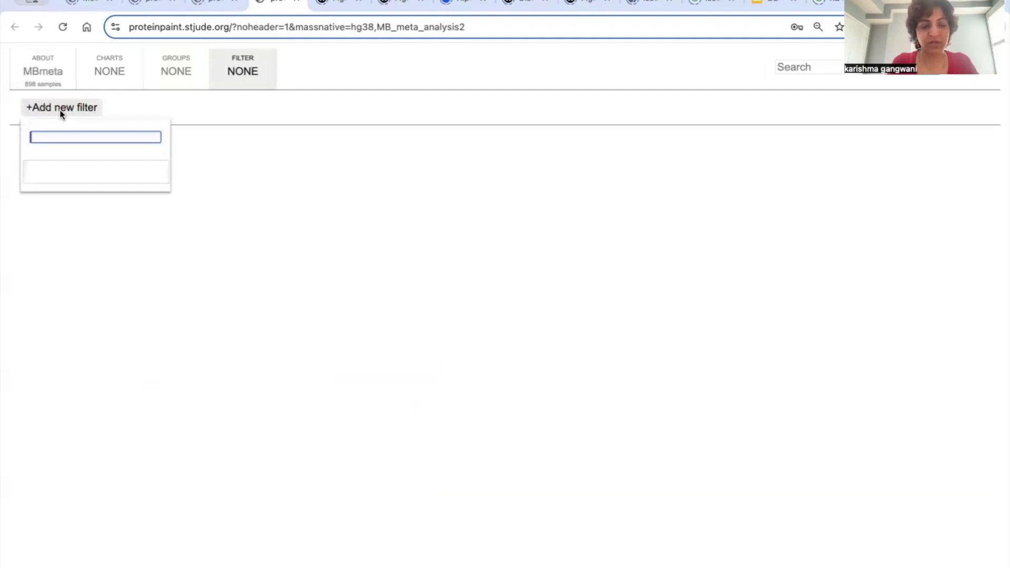
left_click(150, 253)
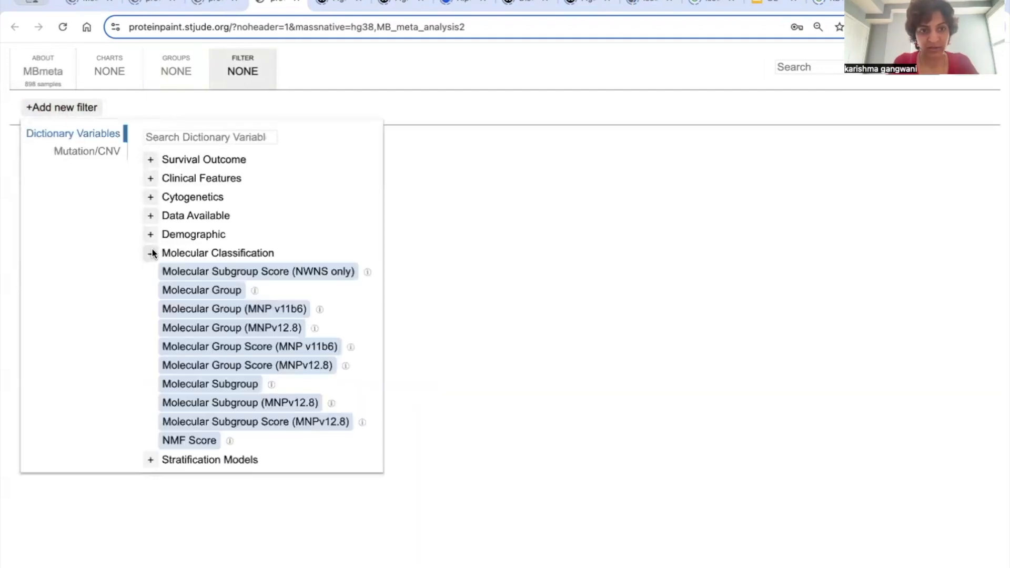
left_click(210, 294)
left_click(69, 185)
left_click(67, 199)
left_click(160, 251)
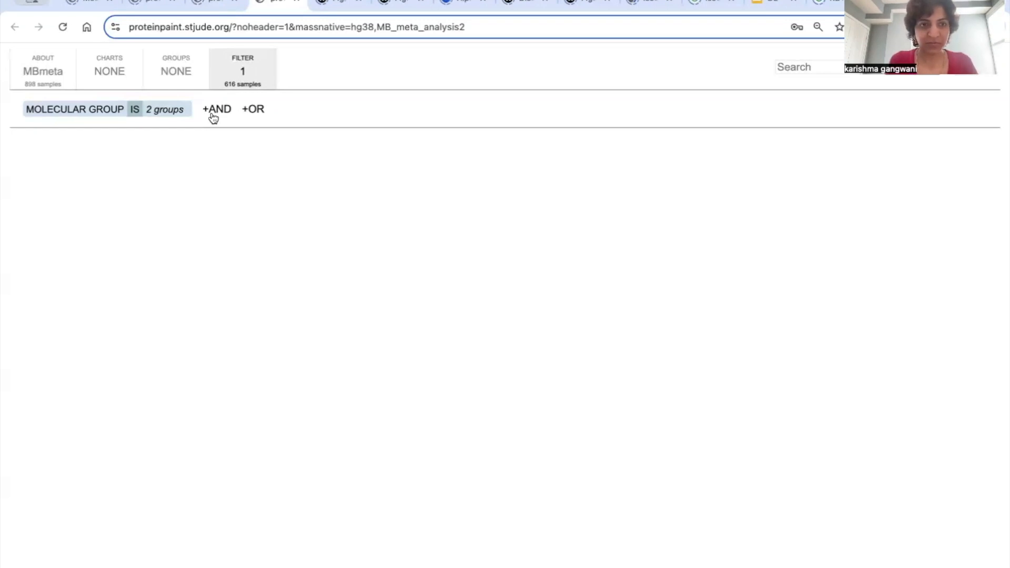
Step: Add an AND condition to the cohort filter that keeps only samples with Carboplatin with CSI set to No
left_click(214, 114)
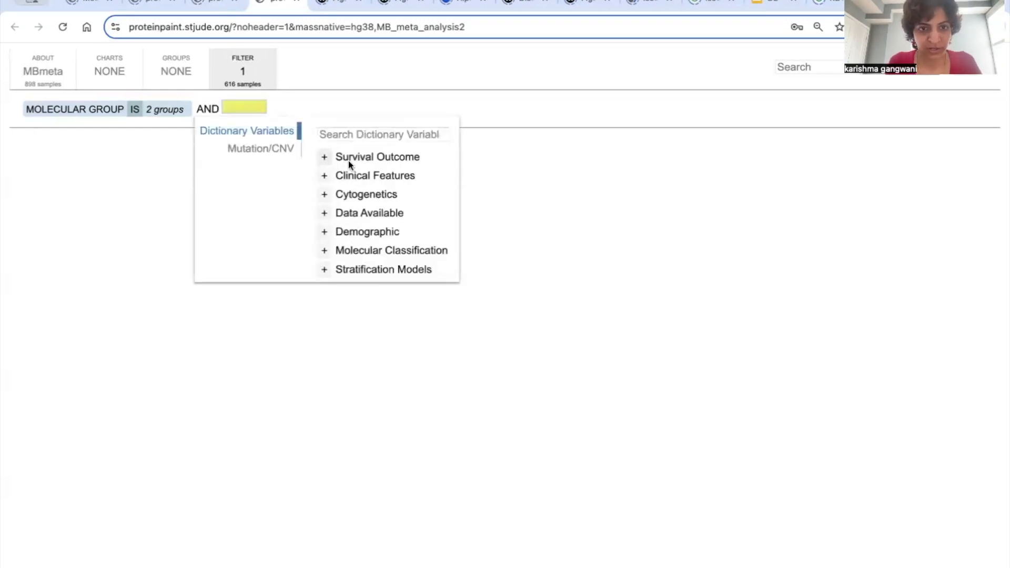
left_click(341, 137)
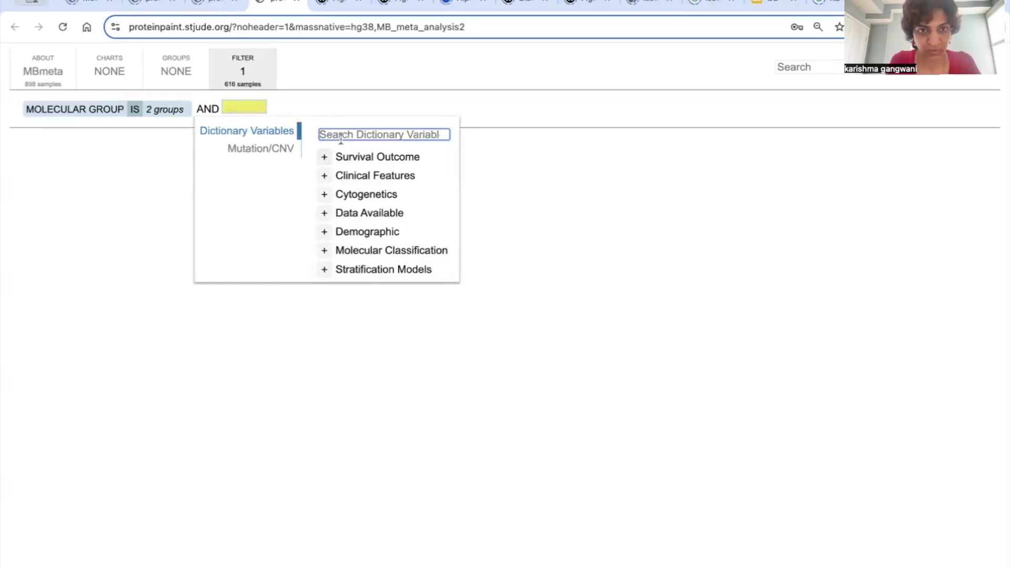
type("carbo")
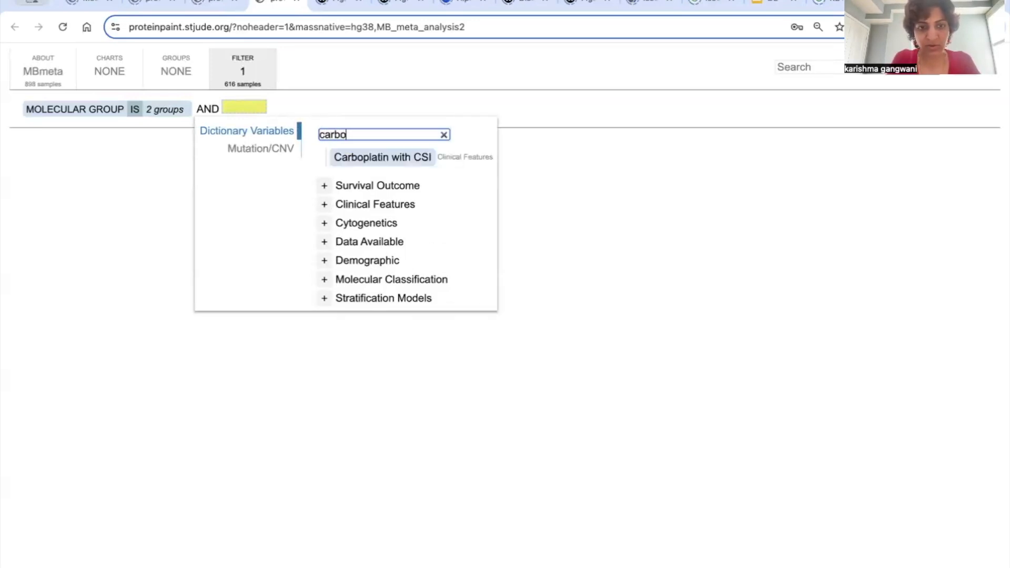
left_click(378, 159)
left_click(258, 183)
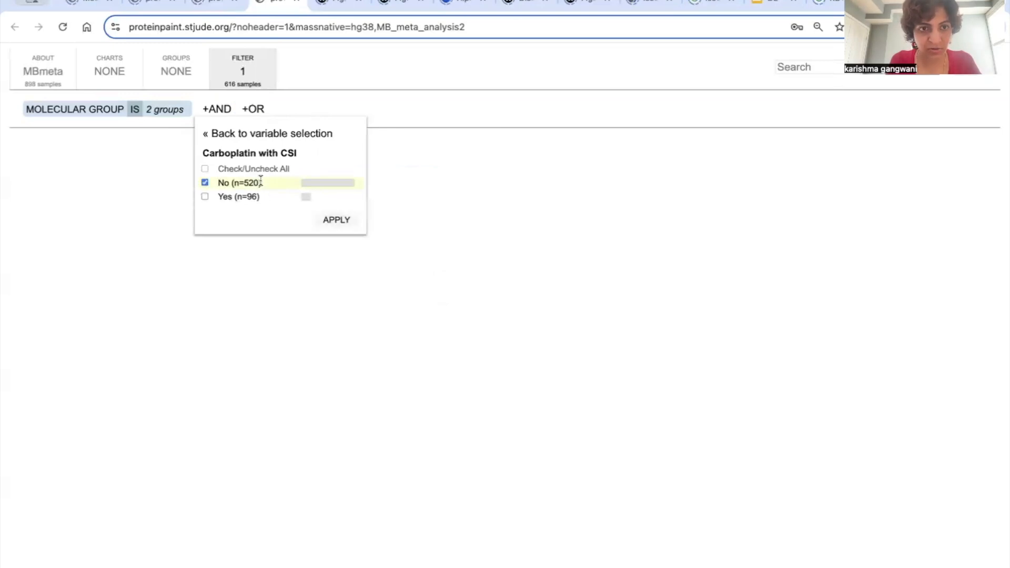
left_click(342, 219)
Step: Add another AND condition to the cohort filter on CSI group, keeping SDCSI and HDCSI
left_click(207, 109)
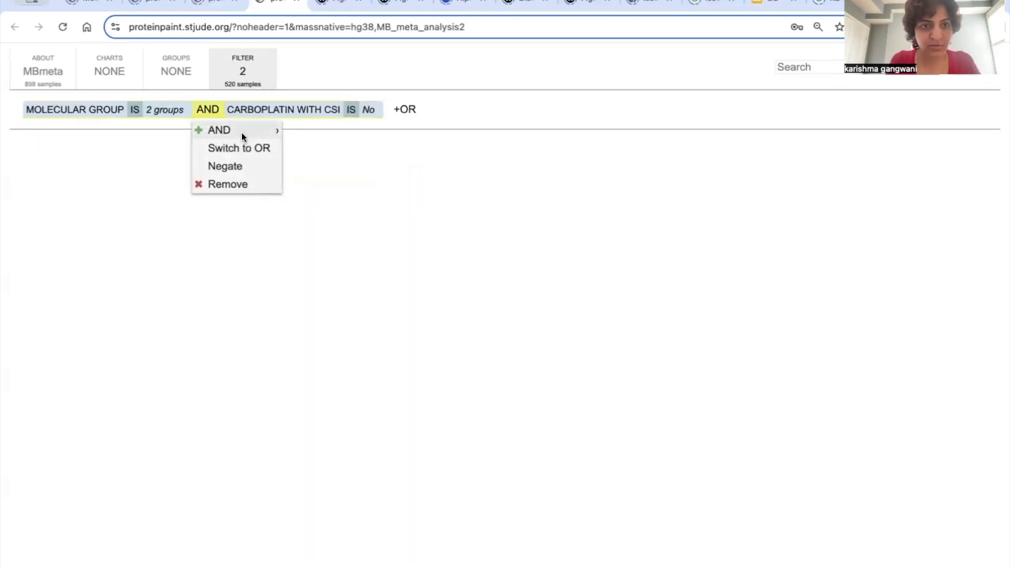
left_click(218, 129)
left_click(521, 135)
type("csi")
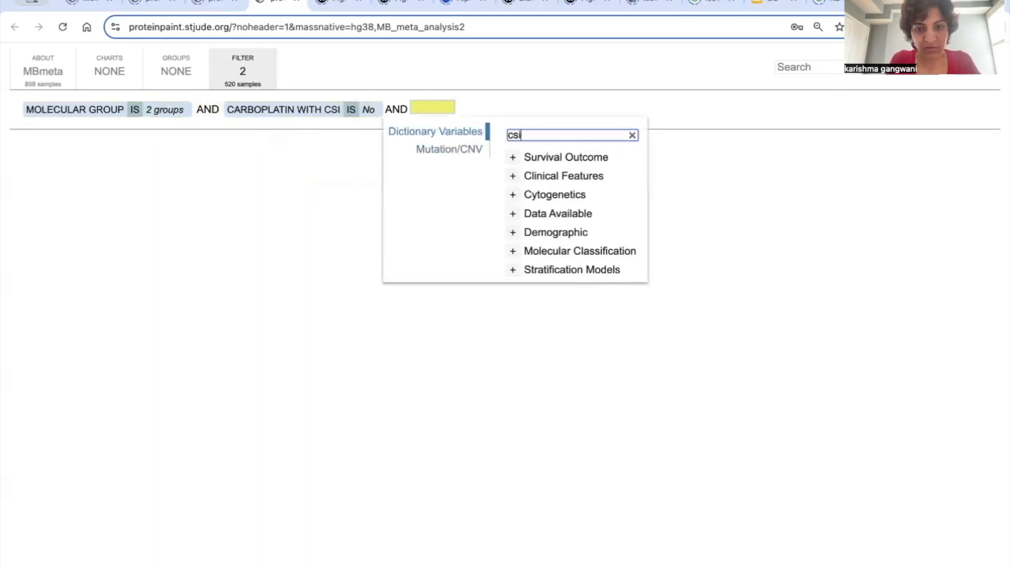
left_click(570, 158)
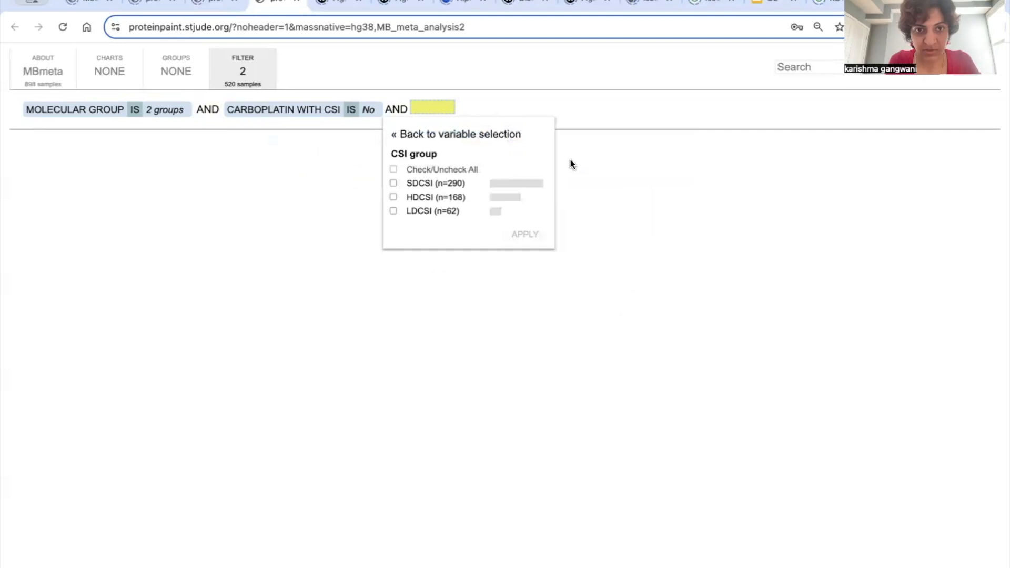
left_click(431, 184)
left_click(425, 198)
left_click(523, 235)
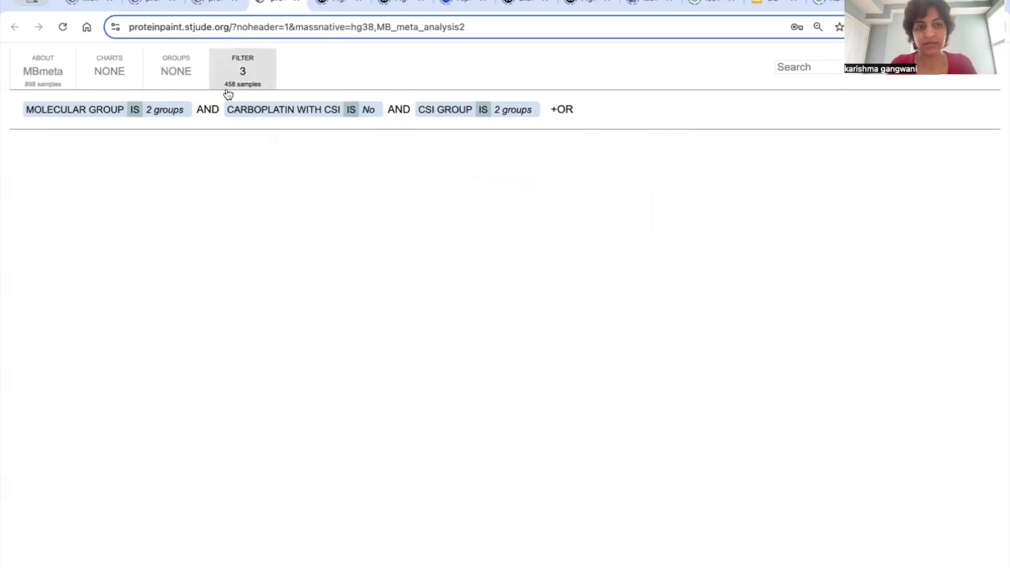
Step: Create a sample group defined by the chr17p variable being Loss
left_click(180, 75)
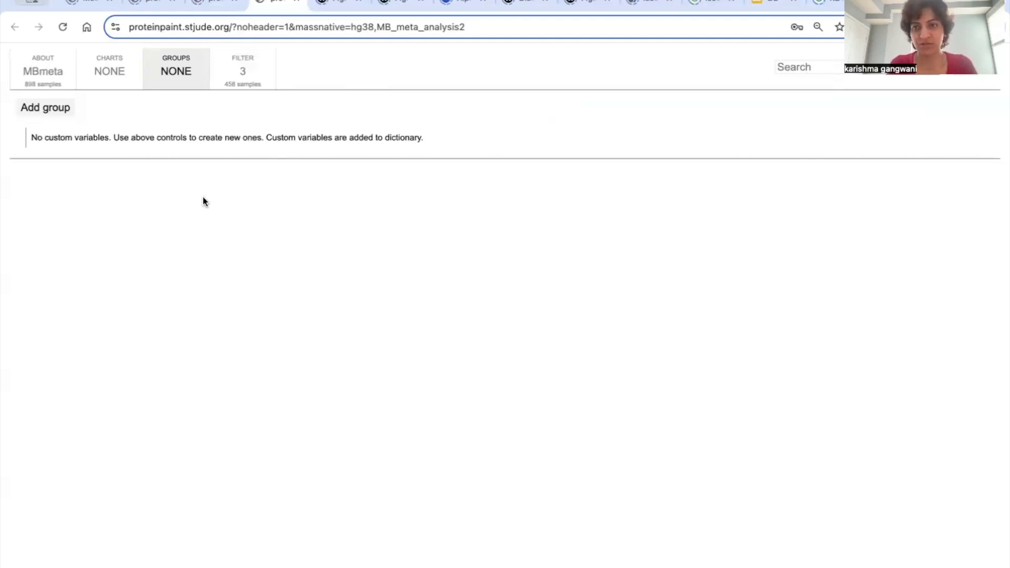
left_click(45, 108)
left_click(172, 140)
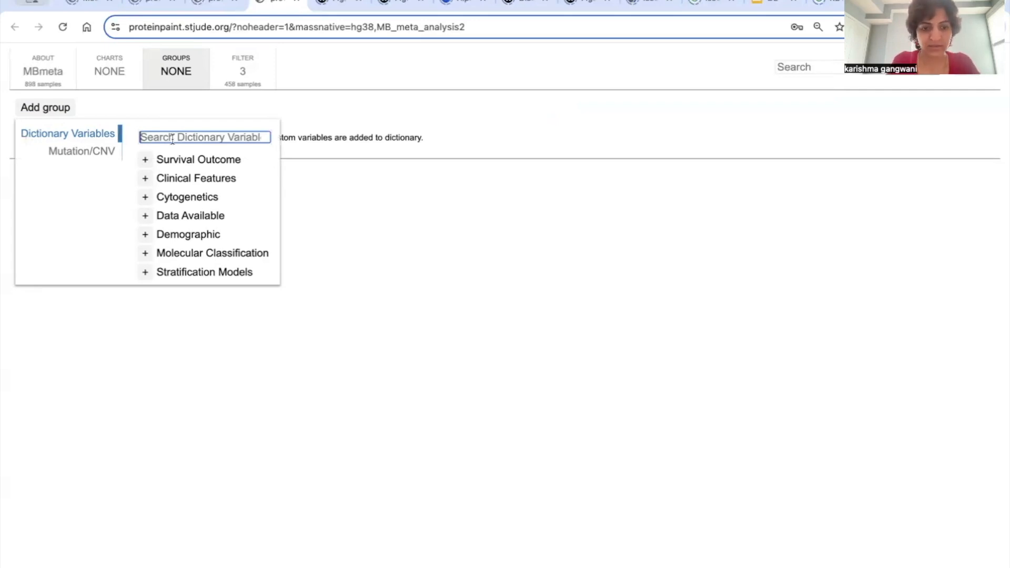
type("17p")
left_click(172, 160)
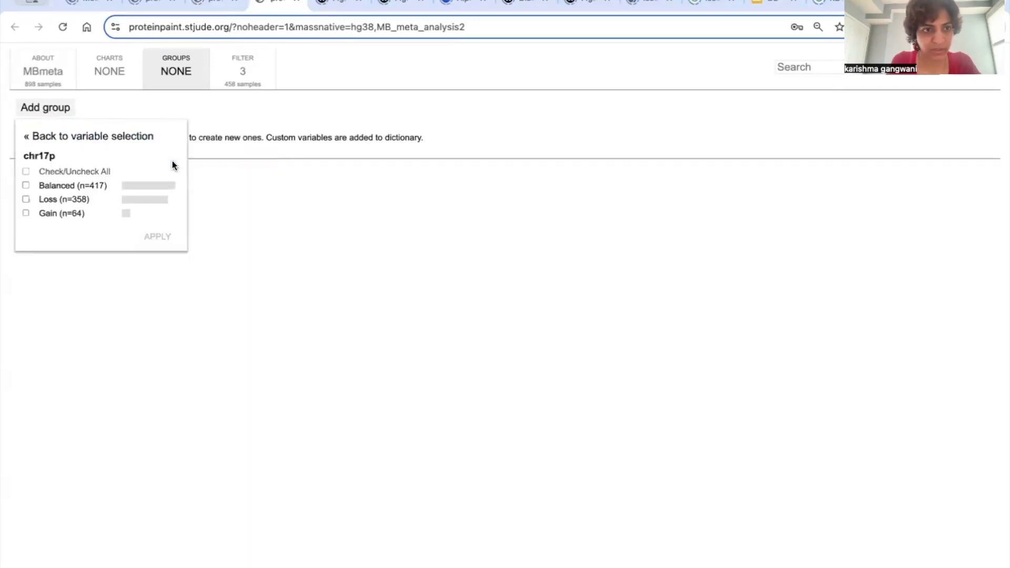
left_click(80, 200)
left_click(160, 236)
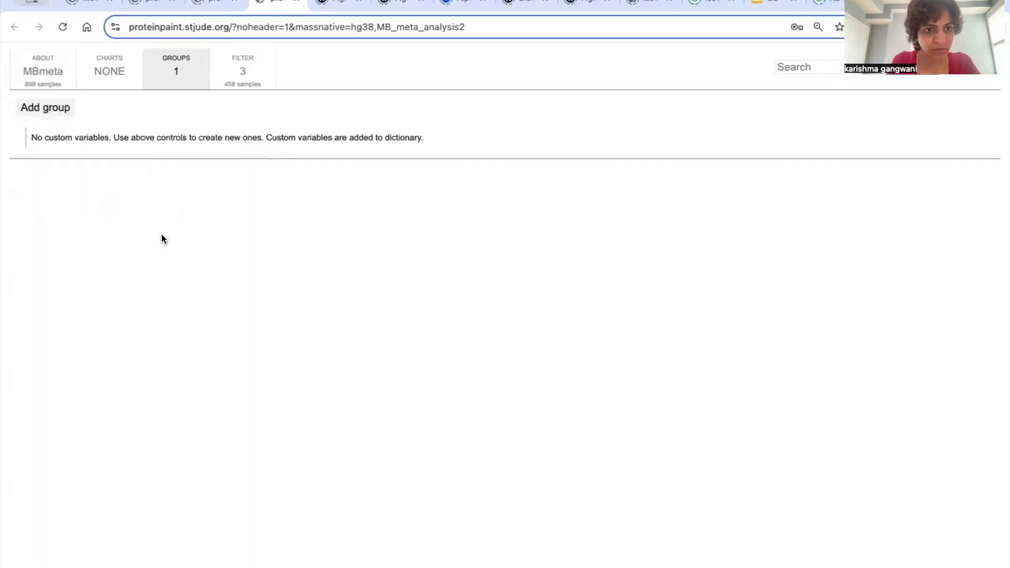
Step: Narrow the new group with an AND condition that chr17q is Gain
left_click(367, 128)
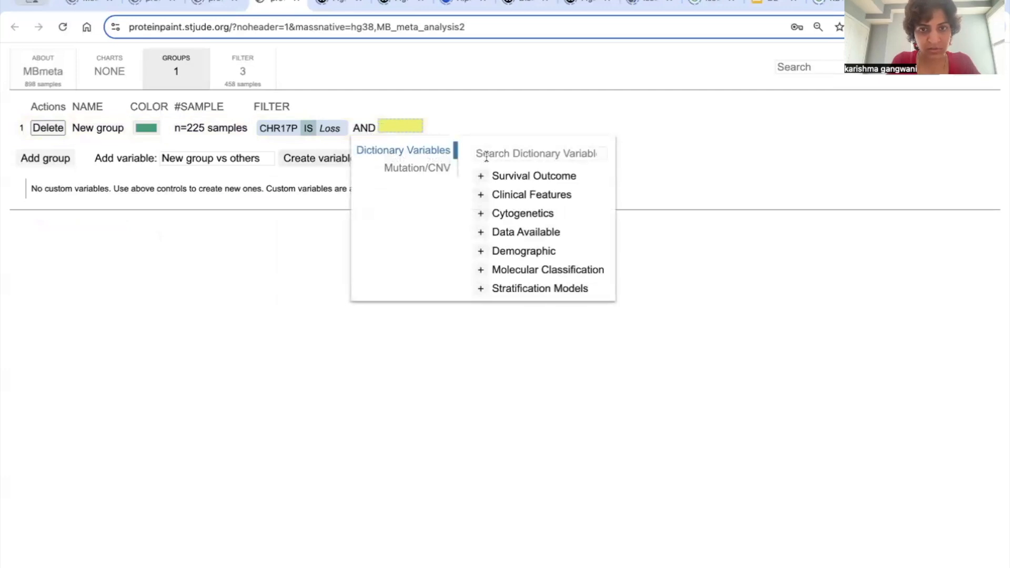
type("17q")
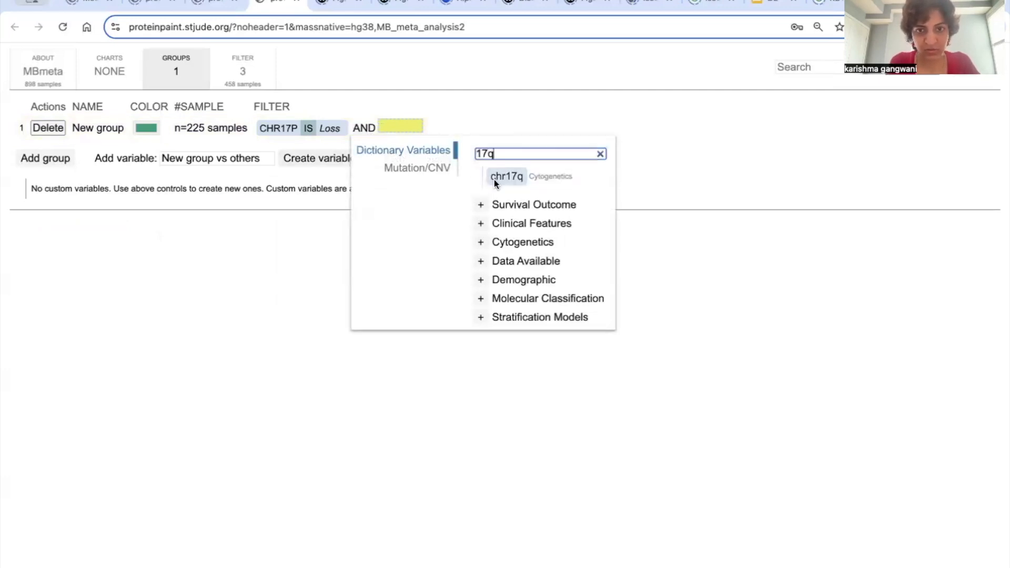
left_click(495, 178)
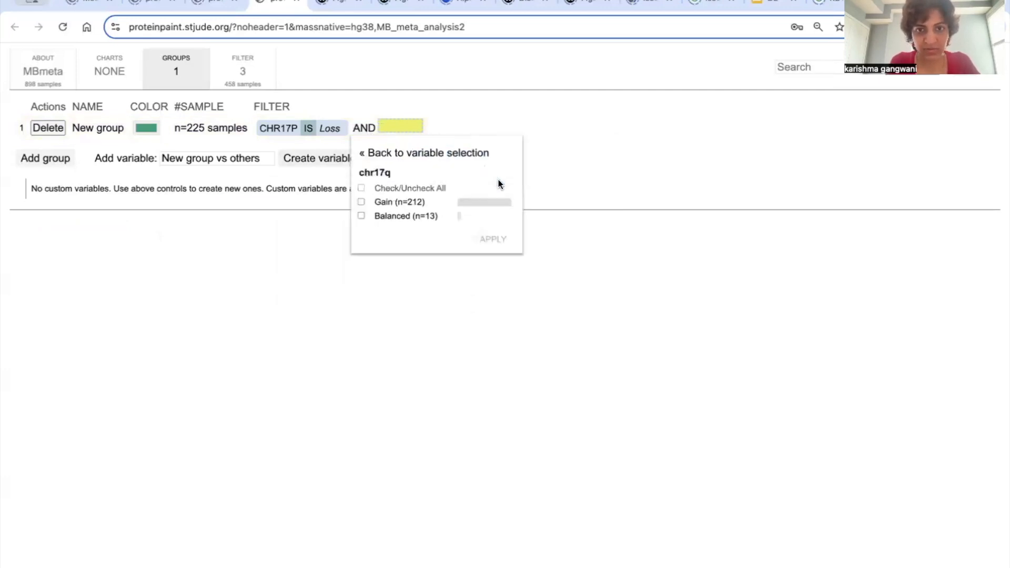
left_click(389, 202)
left_click(491, 241)
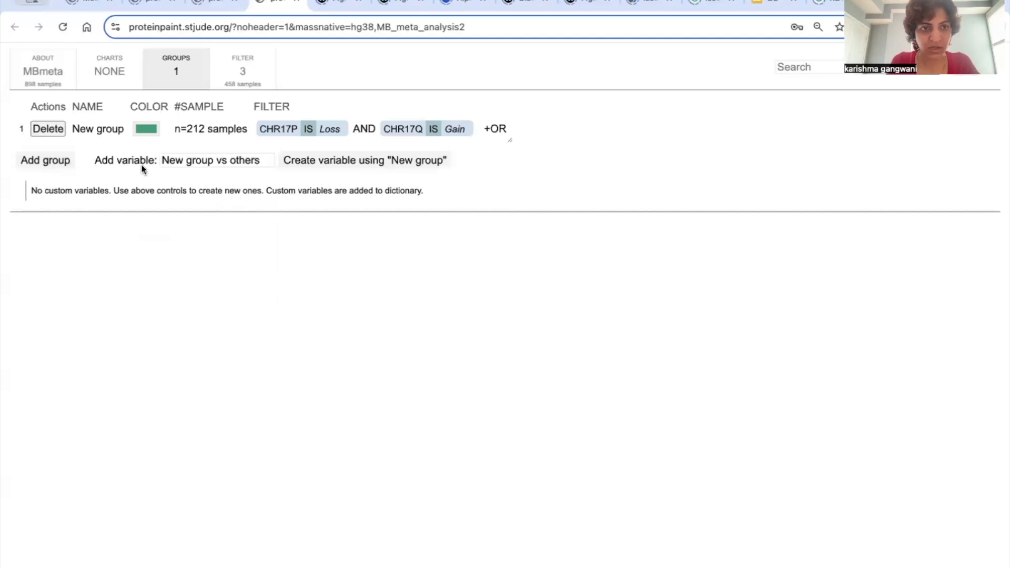
Step: Rename the chr17p loss and chr17q gain group as iso17 and check its color setting without changing it
left_click(115, 134)
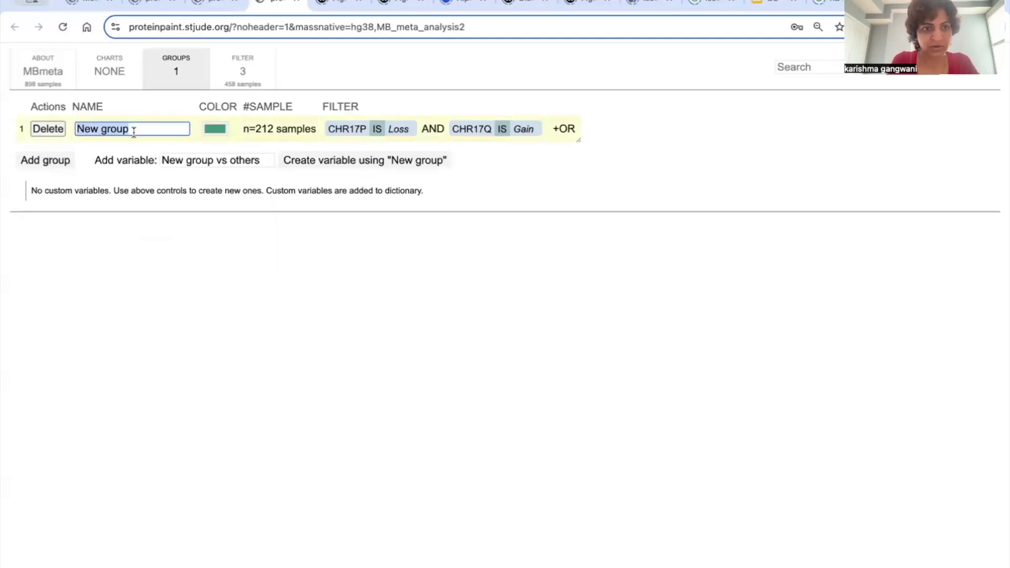
type("iso17")
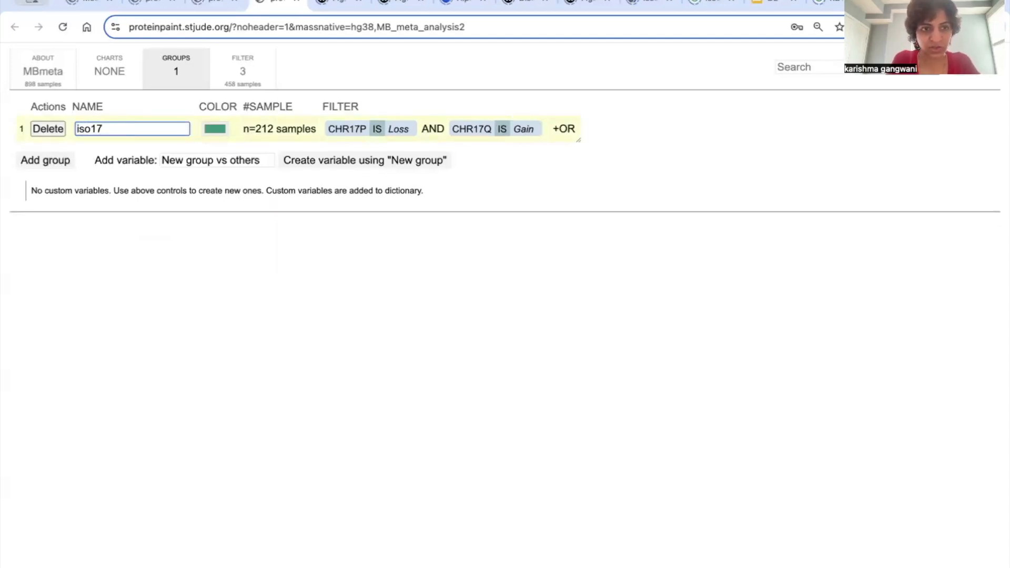
key("Return")
left_click(125, 129)
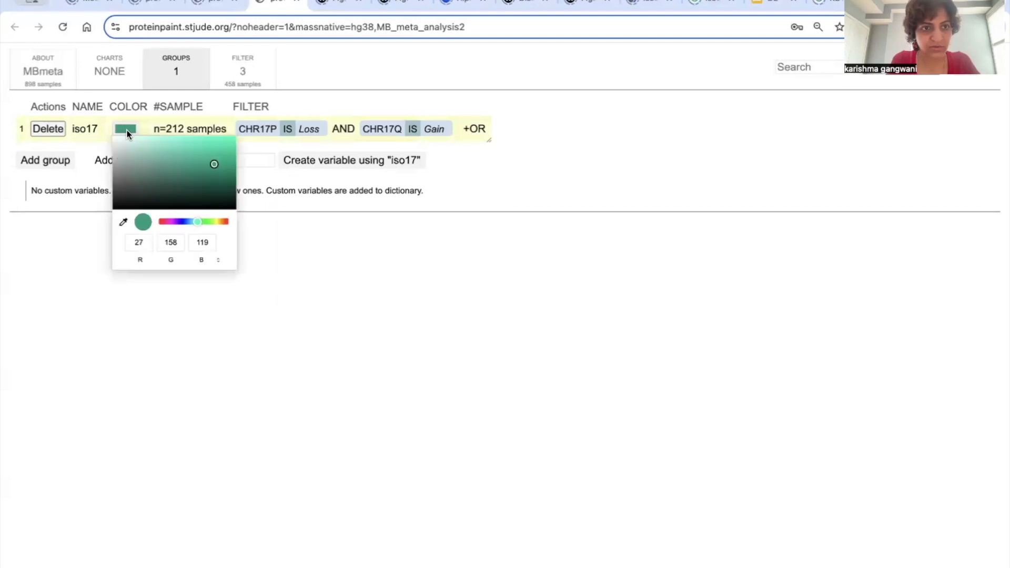
left_click(342, 208)
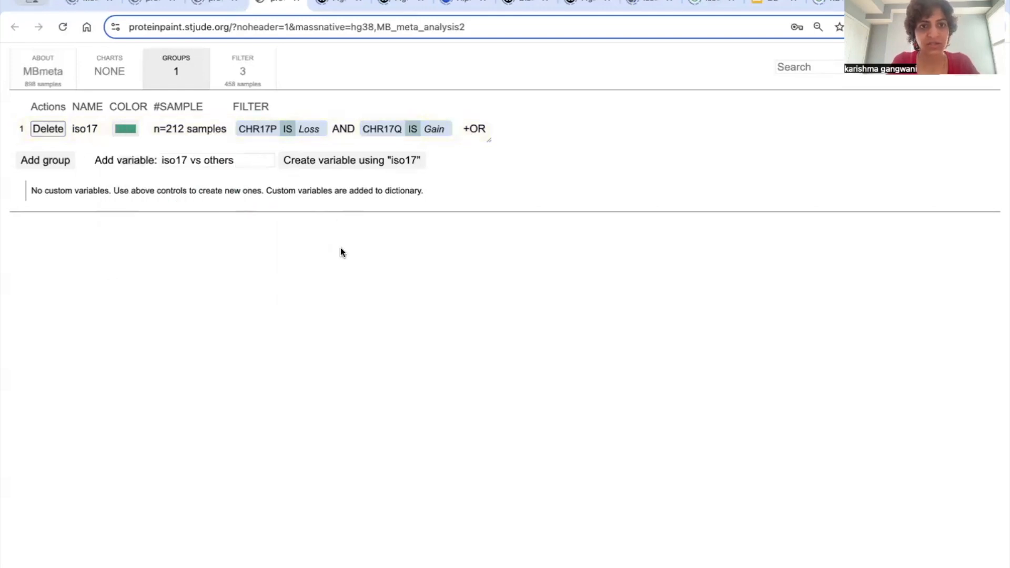
Step: Create the custom variable "iso17 vs others" from the iso17 group and view its sample breakdown and chart options
left_click(348, 162)
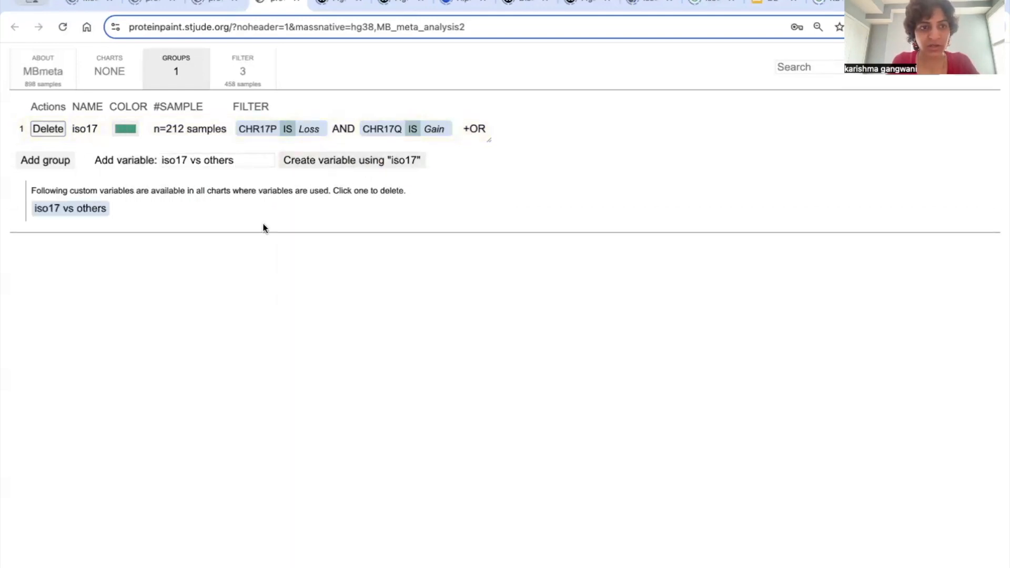
left_click(87, 213)
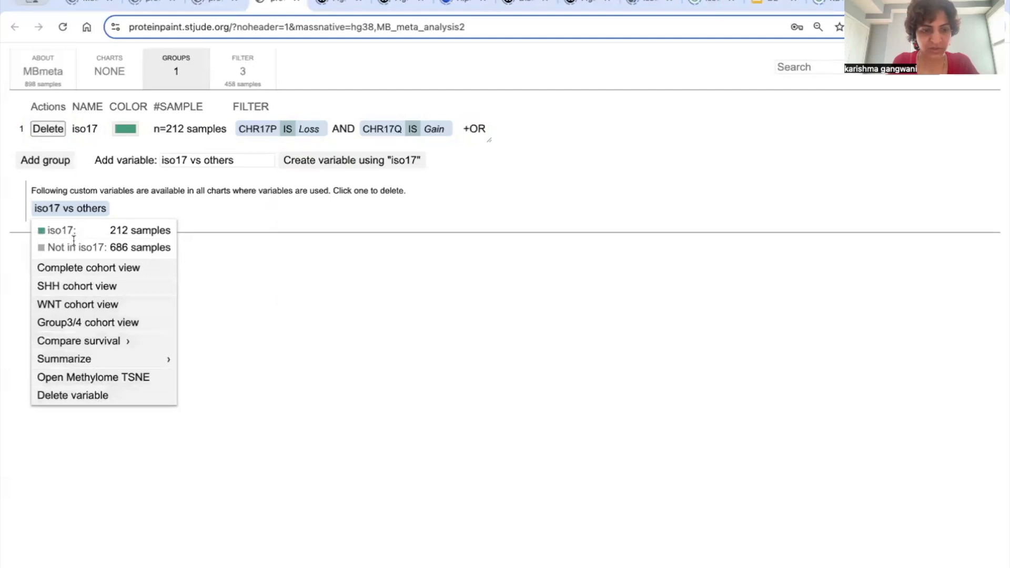
left_click(118, 204)
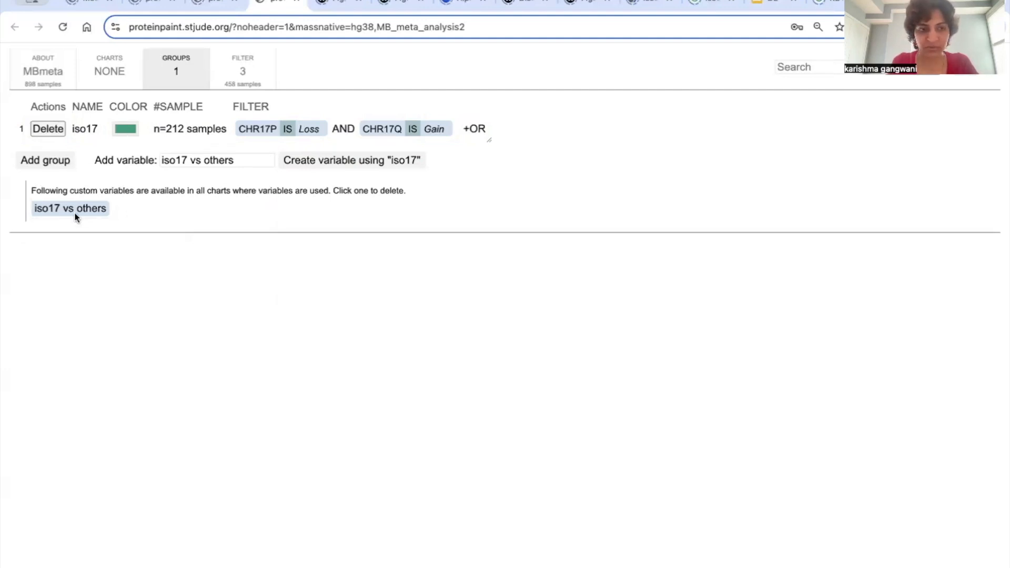
Step: Add a second group based on the MYC gene's CNV status, including only Wildtype and excluding Copy number gain
left_click(55, 162)
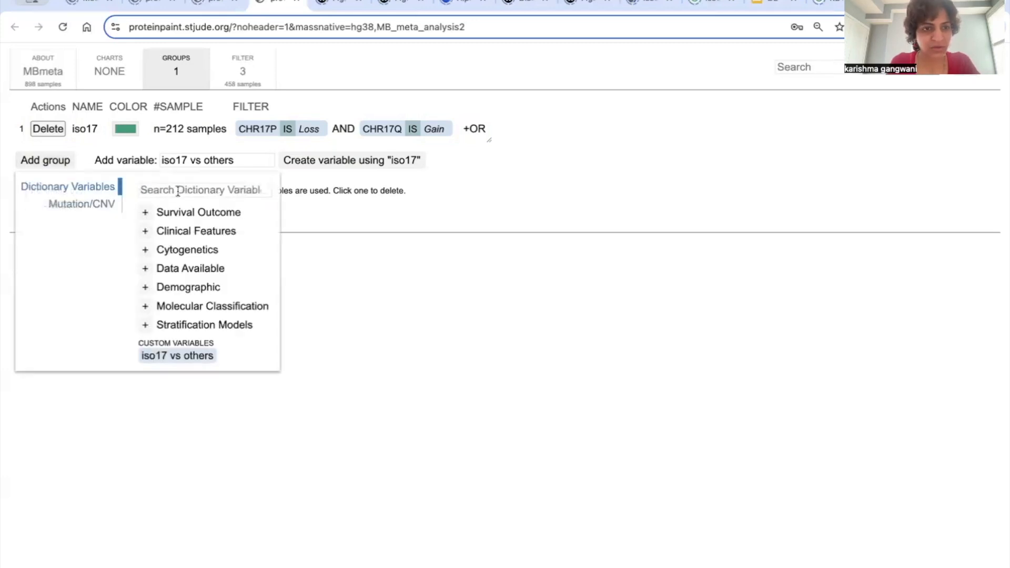
left_click(117, 206)
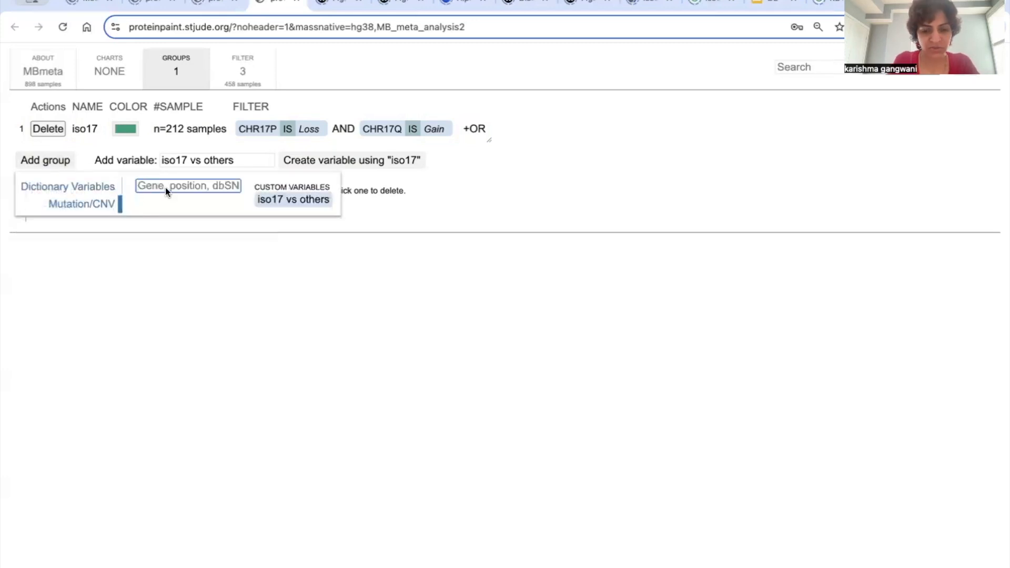
type("myc")
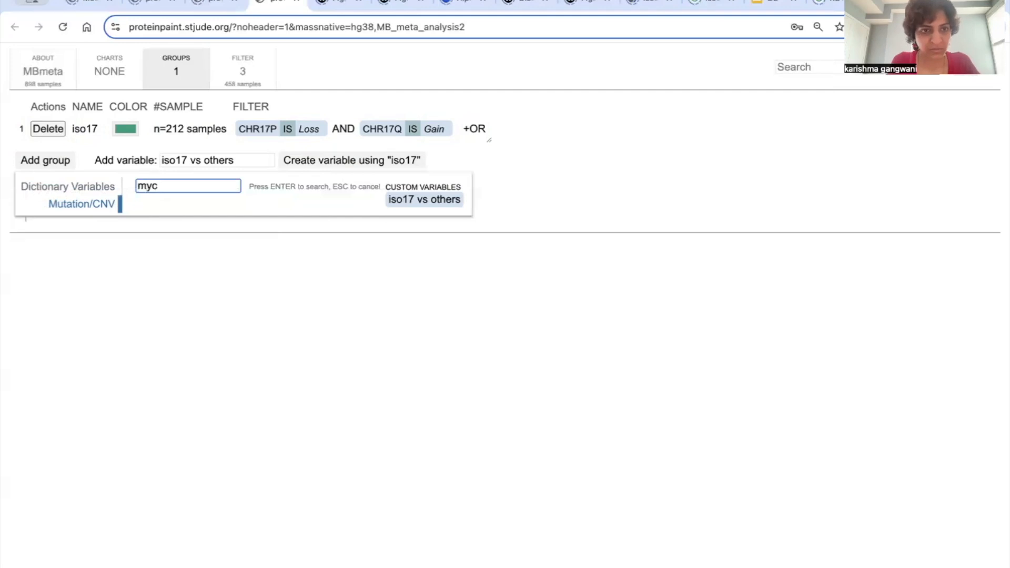
left_click(176, 201)
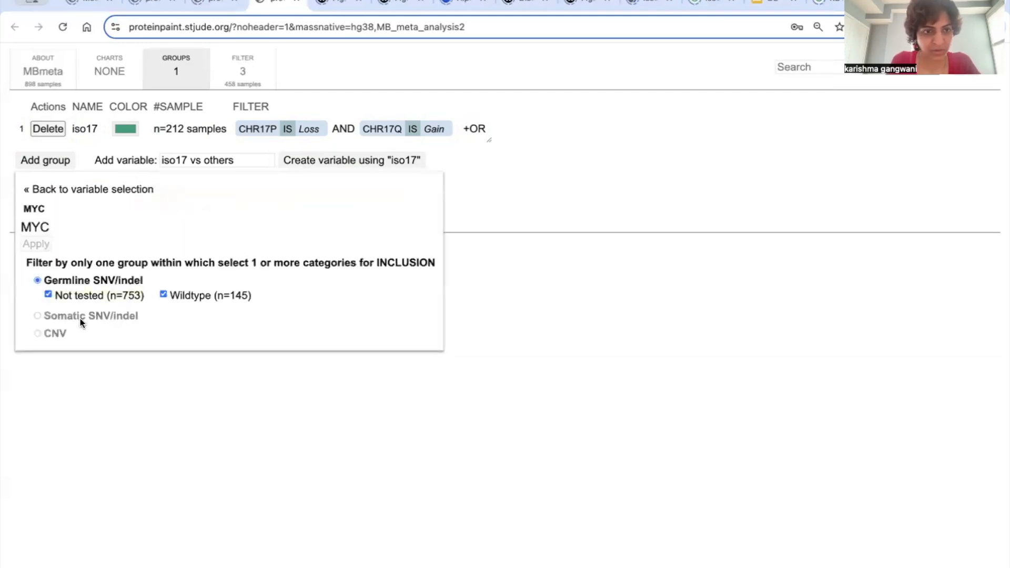
left_click(57, 333)
left_click(158, 331)
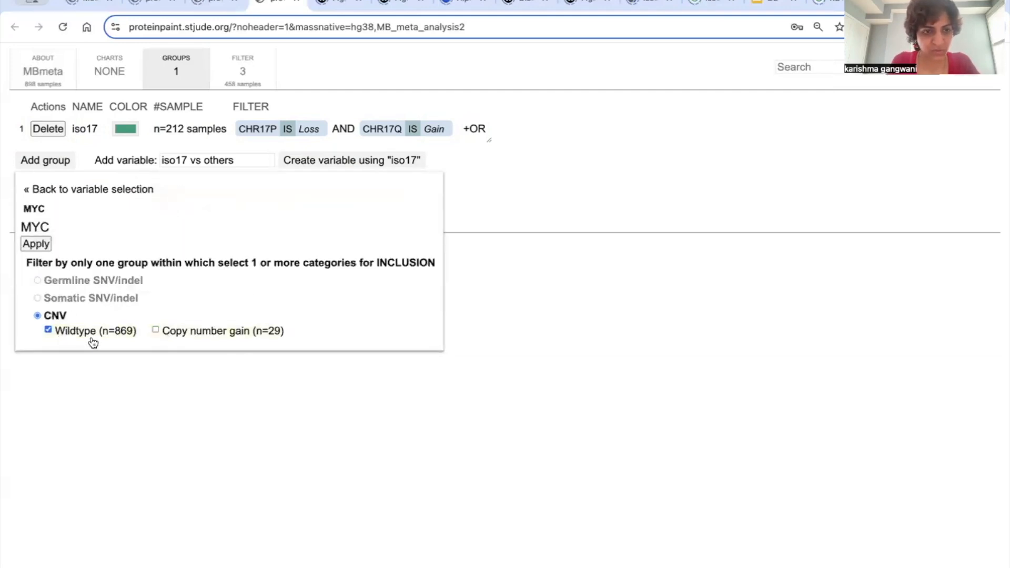
left_click(43, 245)
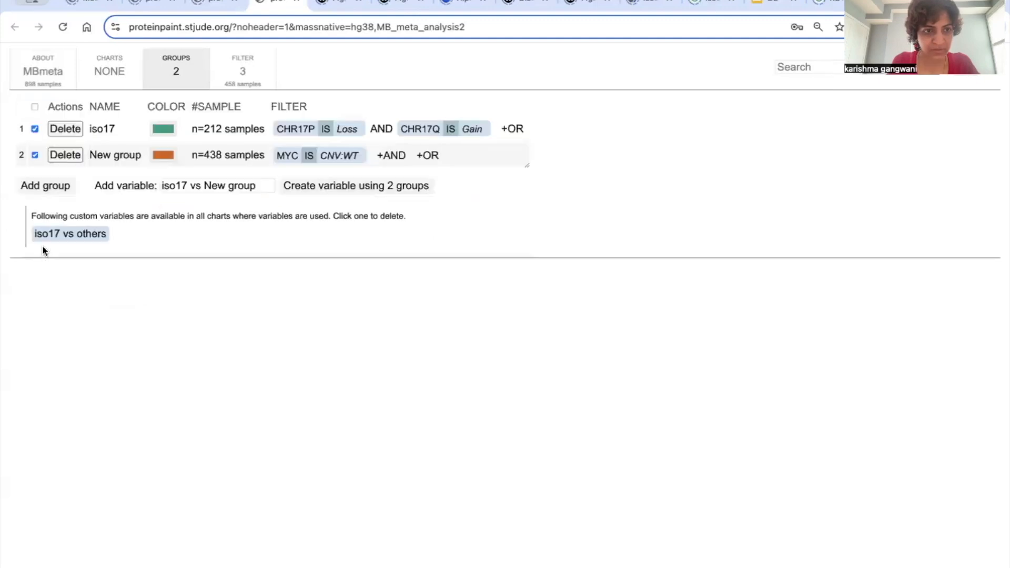
Step: Restrict the MYC CNV wildtype group with an AND condition to all iso17 samples from the "iso17 vs others" variable
left_click(385, 154)
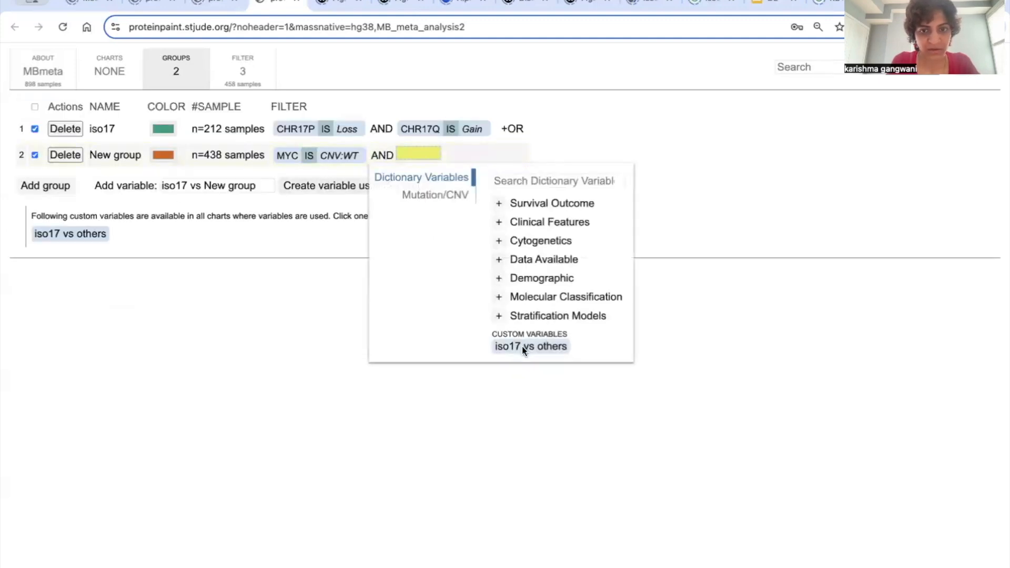
left_click(522, 346)
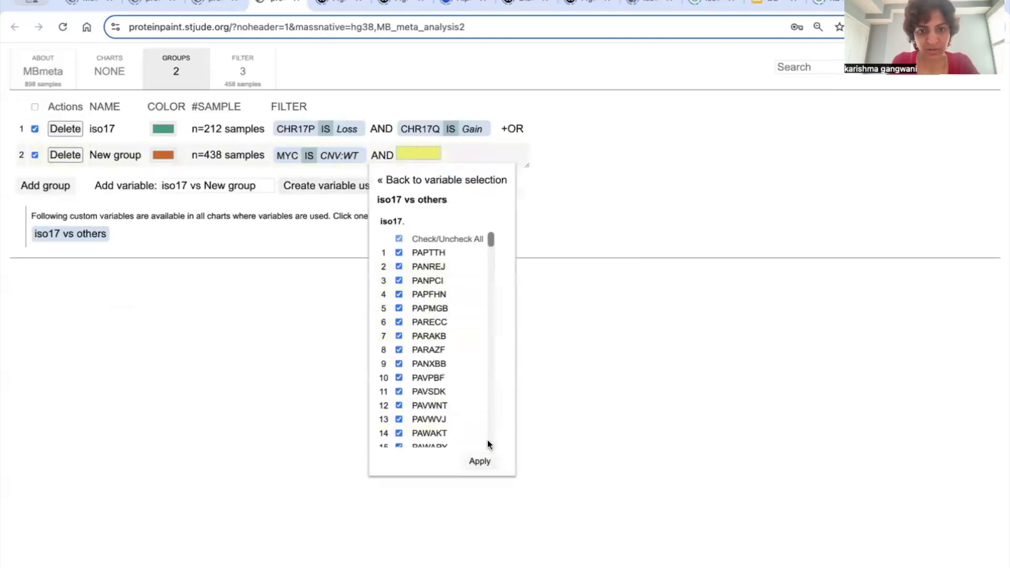
left_click(479, 457)
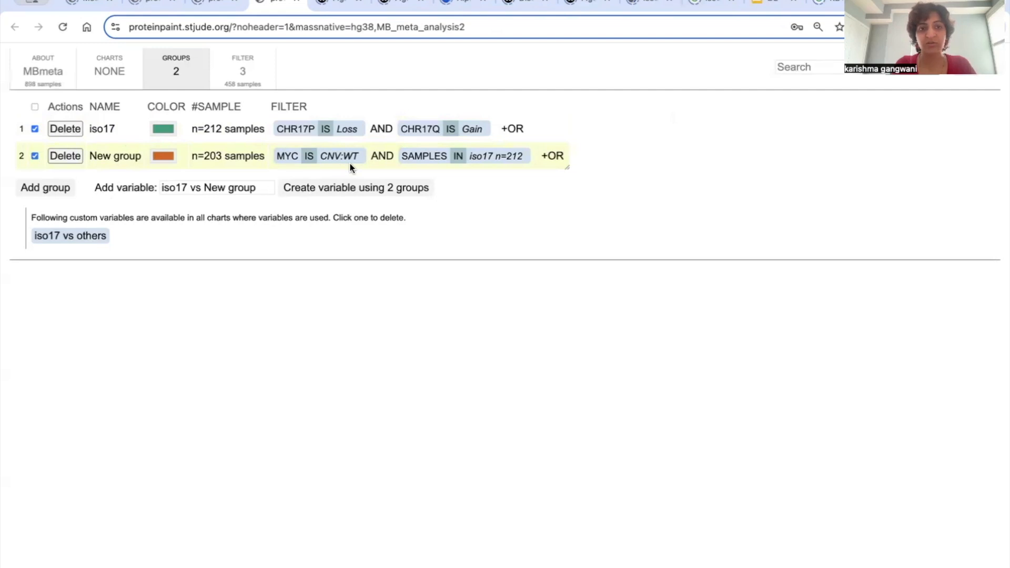
Step: Rename the group combining MYC CNV wildtype with iso17 samples as "iso17 and no MYC"
left_click(115, 158)
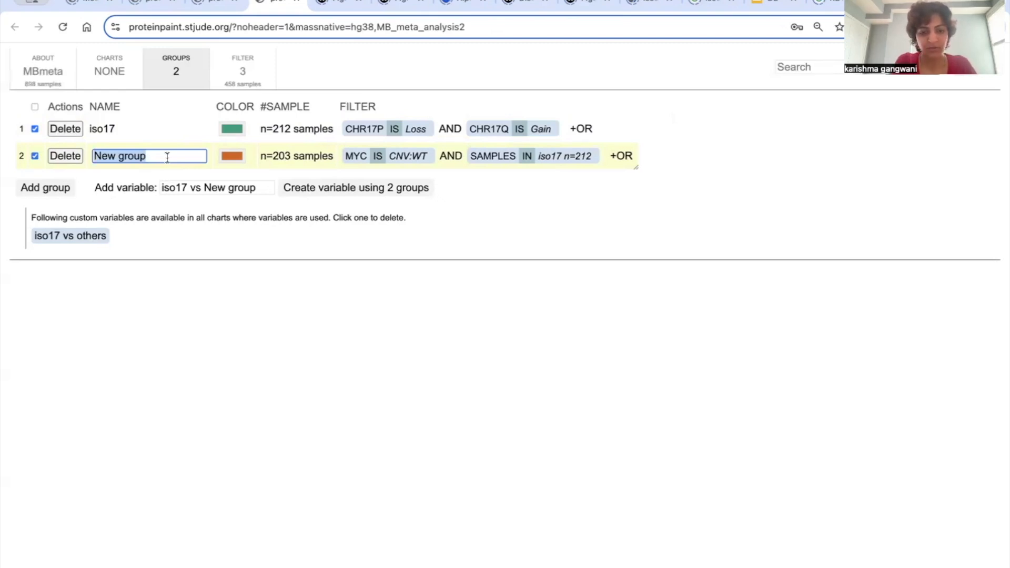
type("iso17 and ")
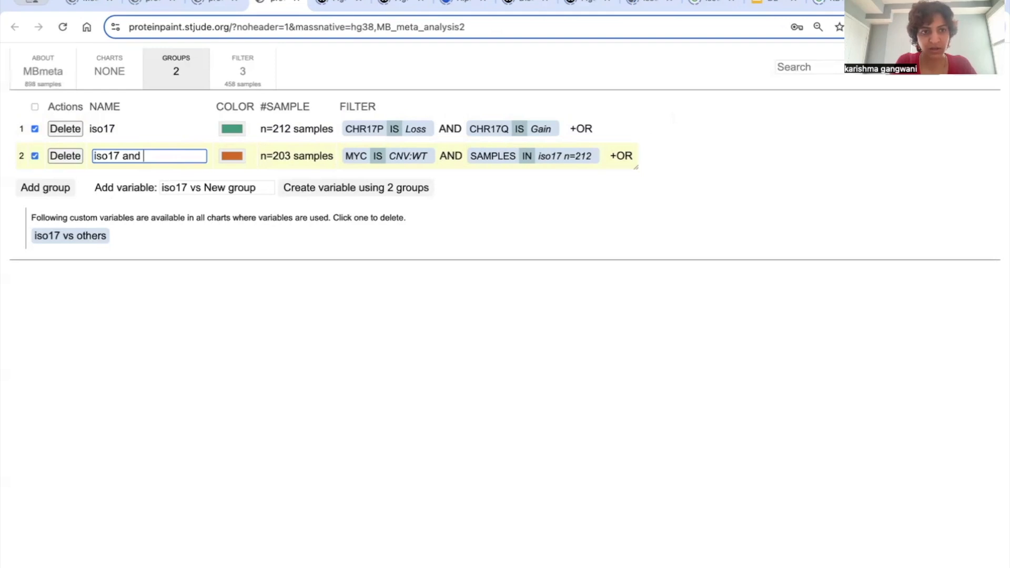
type("no MYC")
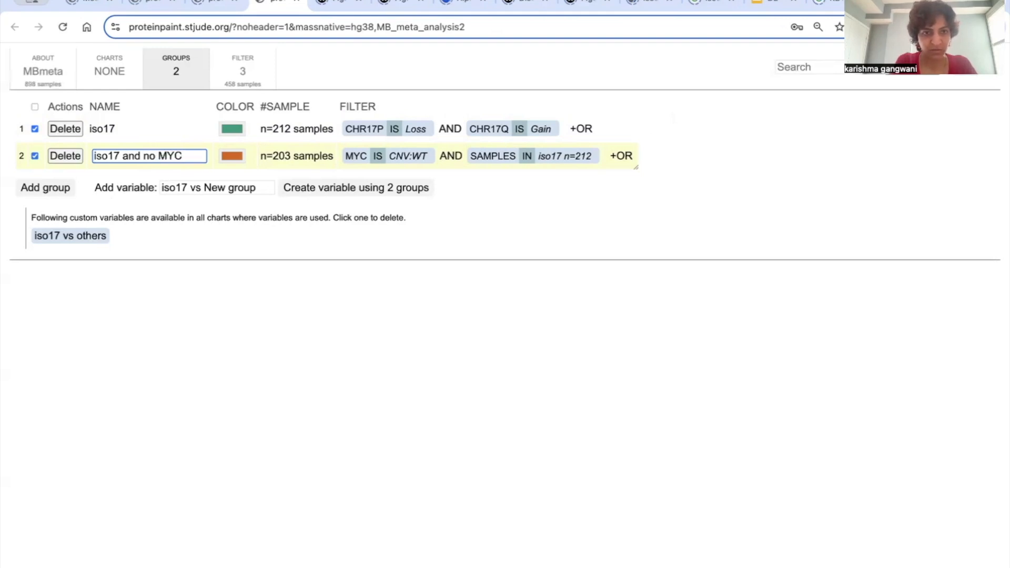
key("Return")
Step: Create the custom variable "iso17 and no MYC vs others" using only the iso17 and no MYC group
left_click(306, 187)
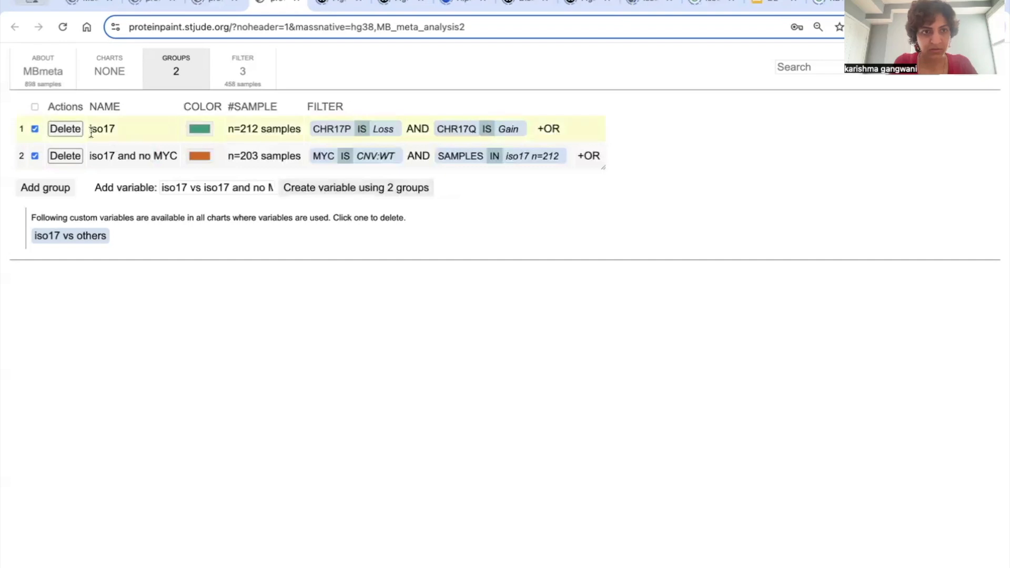
left_click(35, 129)
left_click(395, 191)
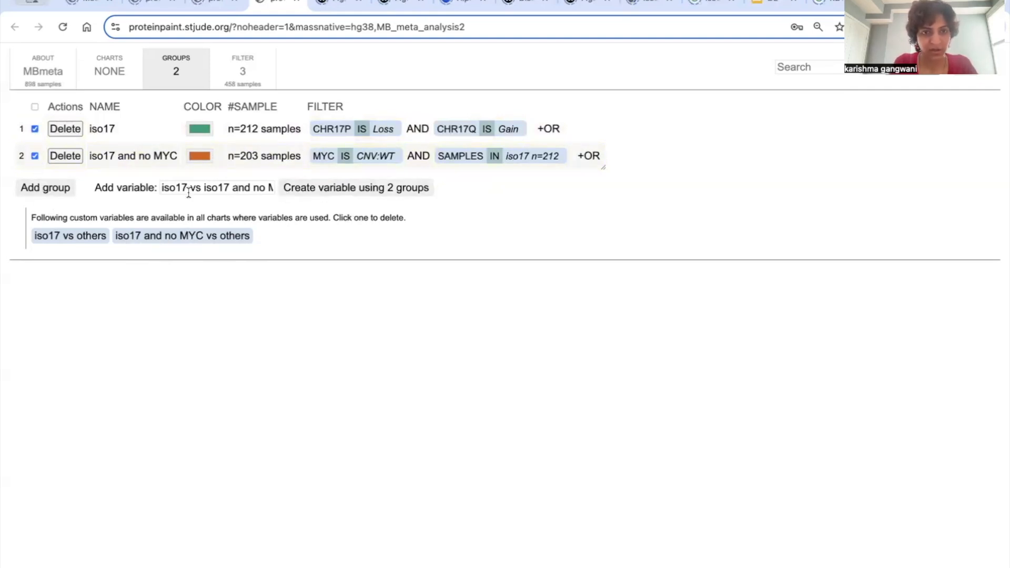
Step: Add a third group based on the MYC gene's CNV status, including only Copy number gain and excluding Wildtype
left_click(41, 184)
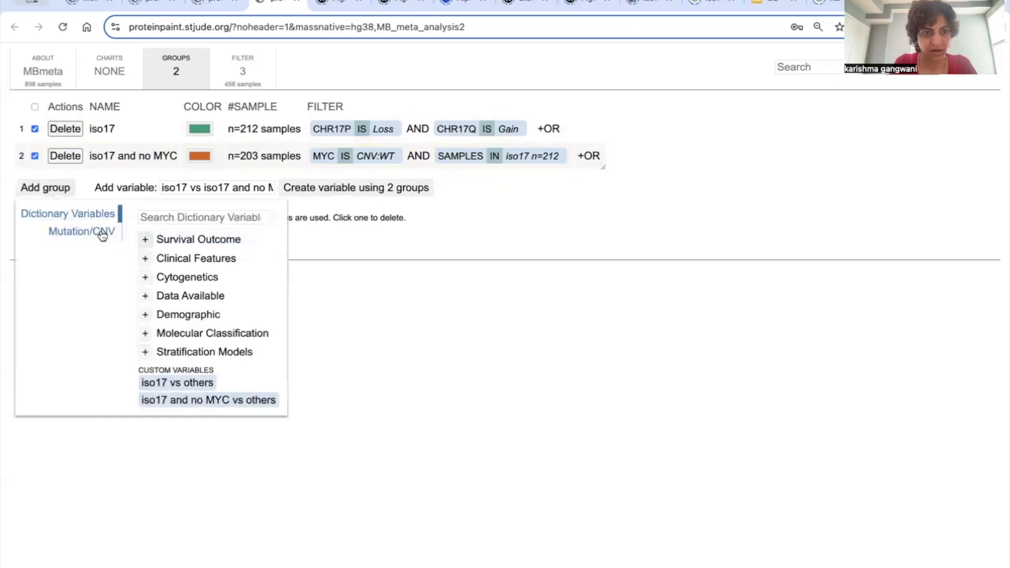
left_click(100, 235)
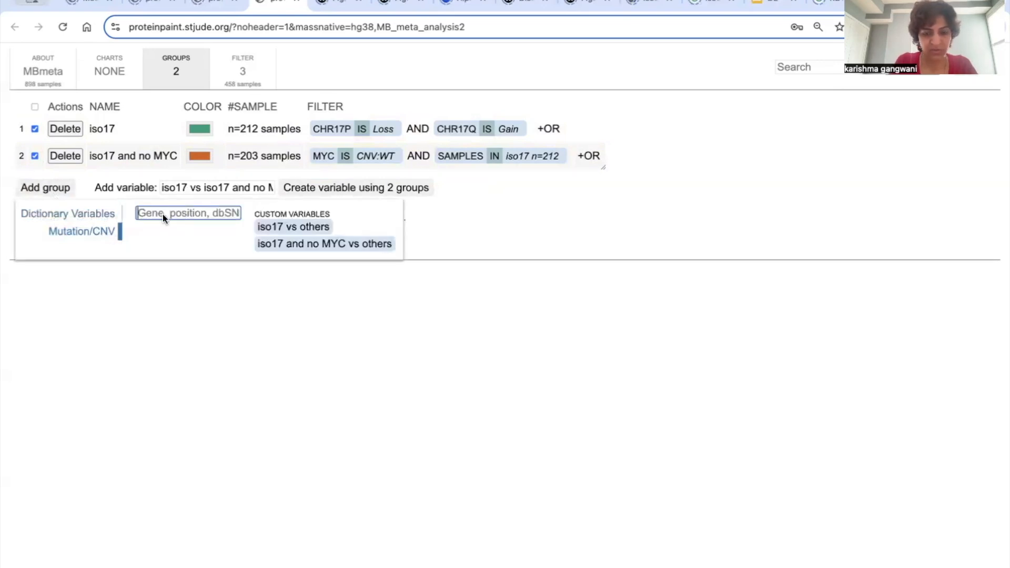
type("myc")
left_click(180, 232)
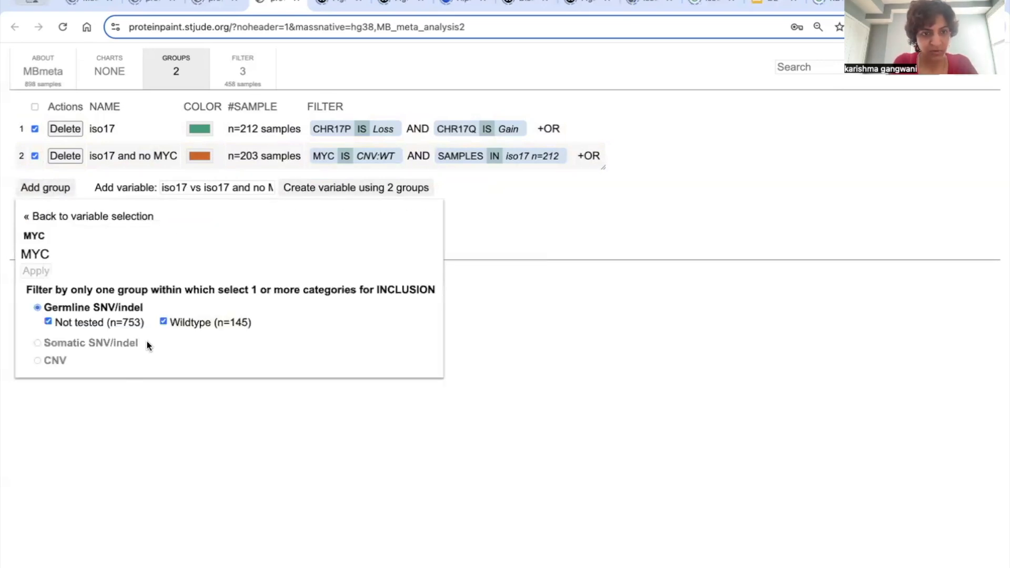
left_click(63, 358)
left_click(122, 358)
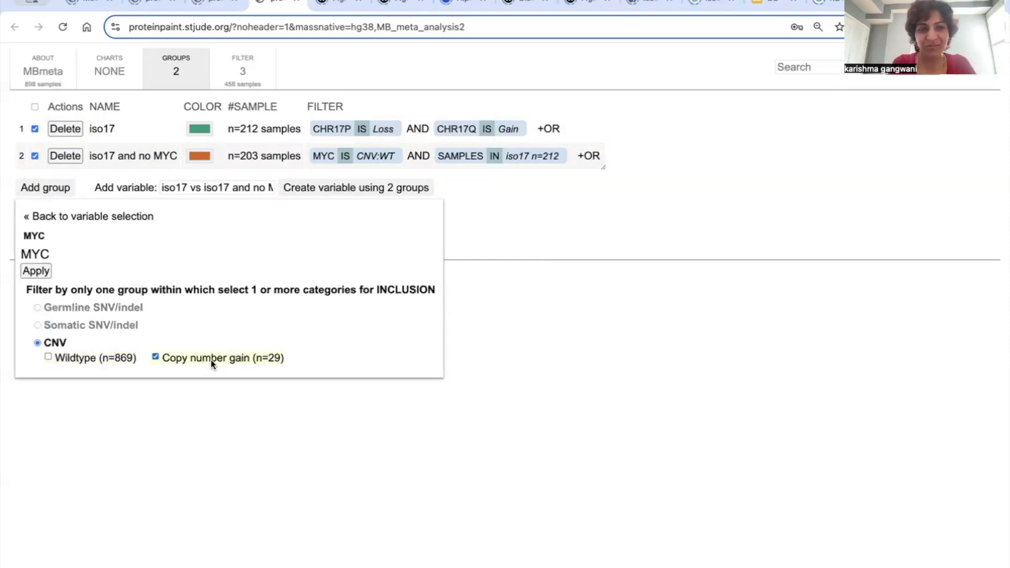
left_click(36, 271)
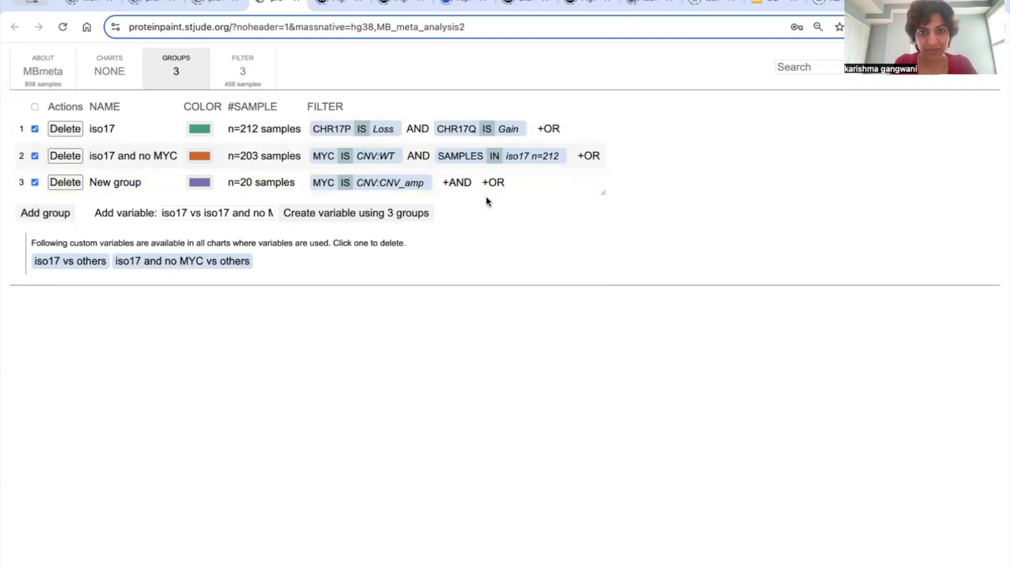
Step: Restrict the third group with an AND condition to all iso17 samples from the "iso17 vs others" variable
left_click(463, 184)
left_click(592, 377)
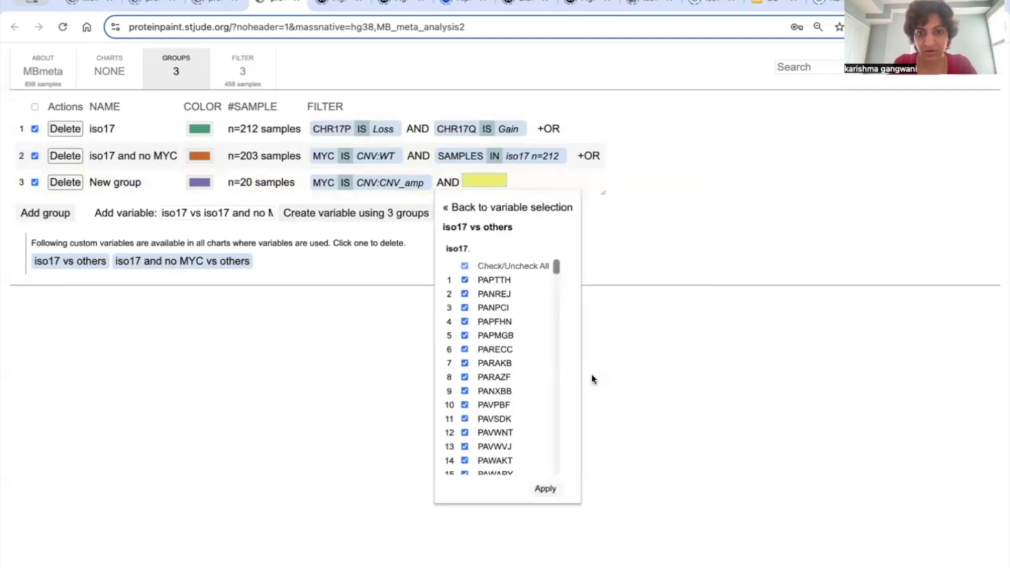
left_click(543, 488)
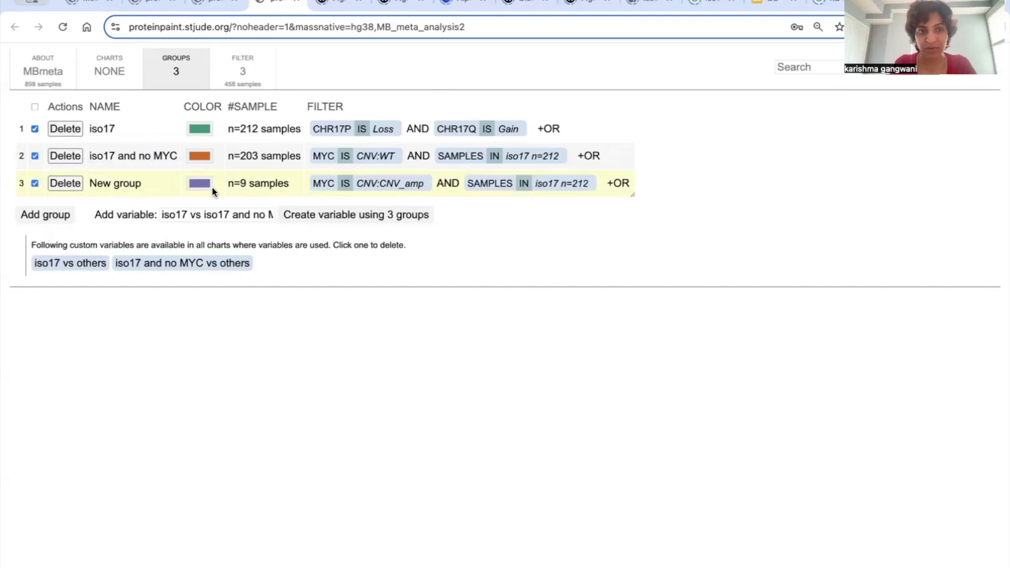
Step: Rename the third group as "iso17 and MYC gains"
left_click(125, 184)
type("iso17")
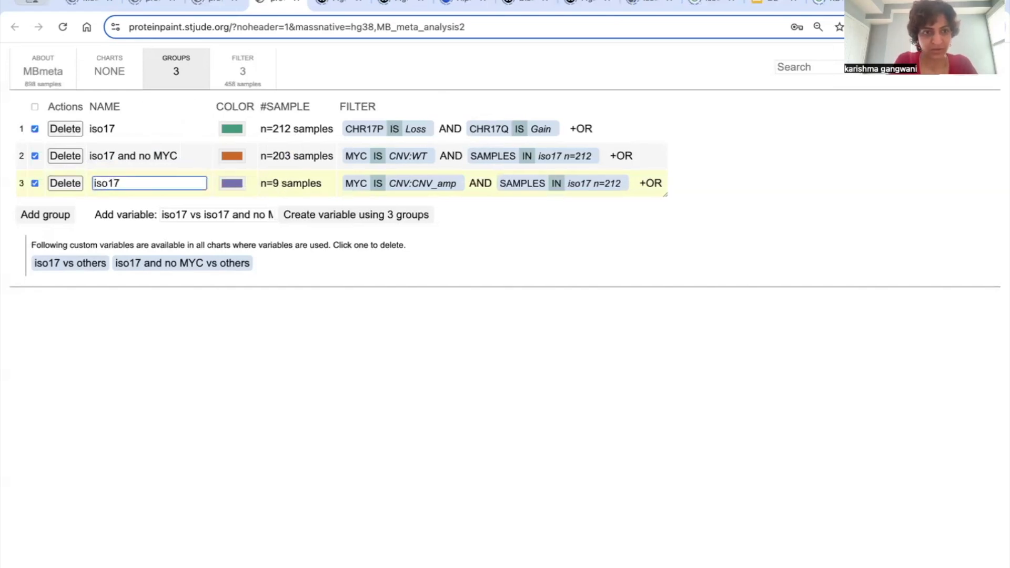
type(" and MYC amp")
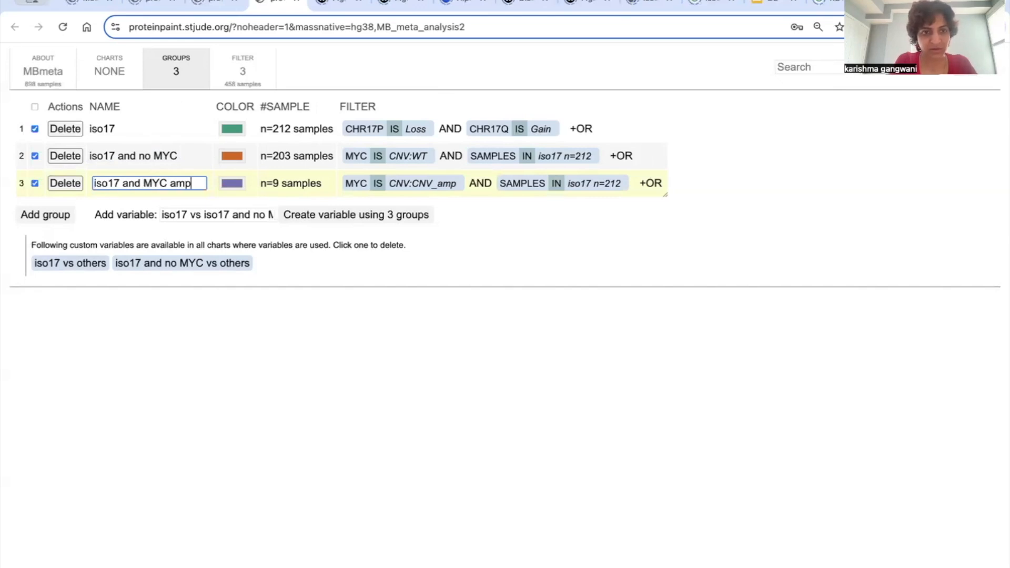
type("licica")
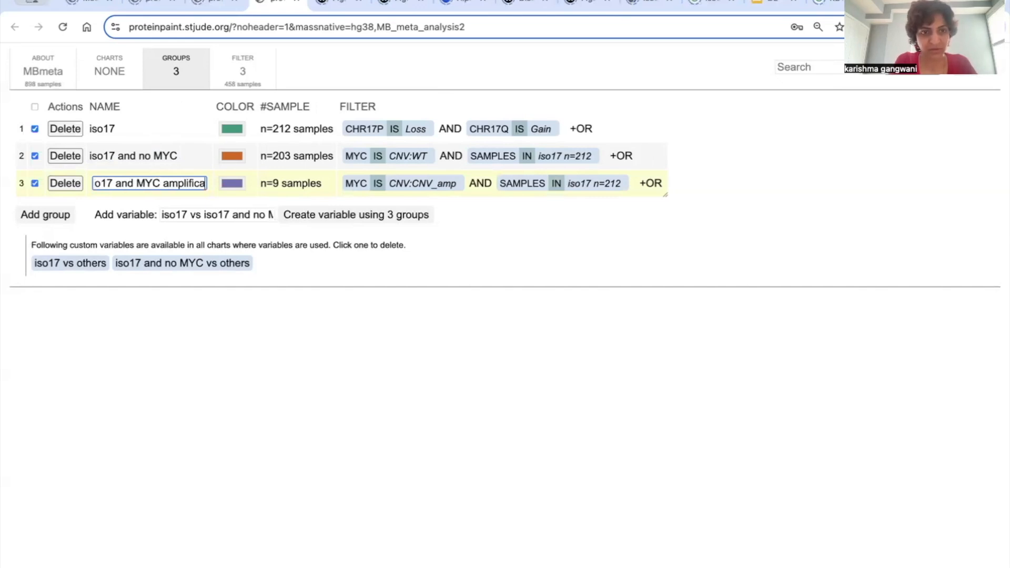
key("BackSpace")
key("BackSpace")
key("BackSpace")
key("BackSpace")
key("BackSpace")
key("BackSpace")
key("BackSpace")
key("BackSpace")
key("BackSpace")
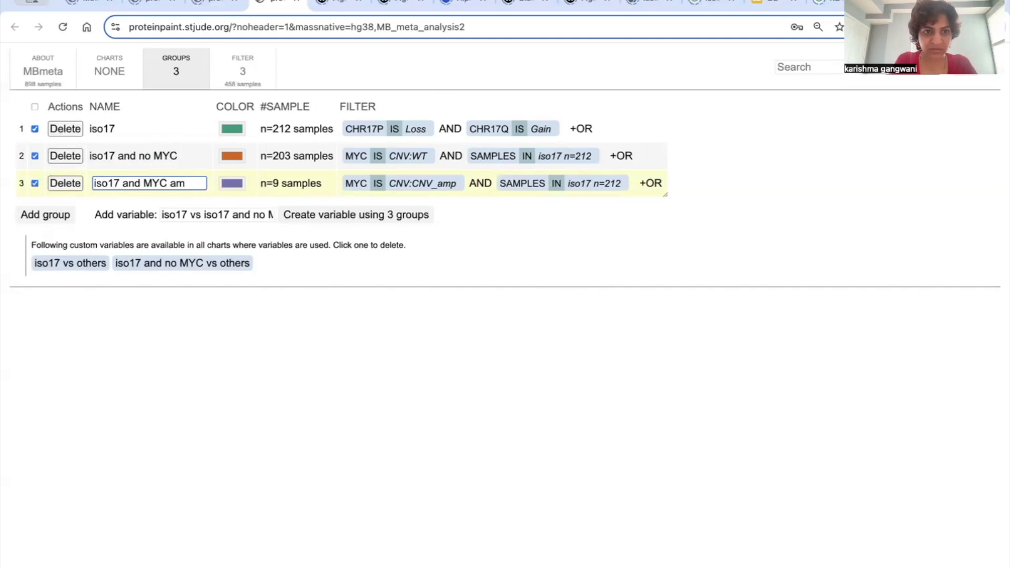
type("gains")
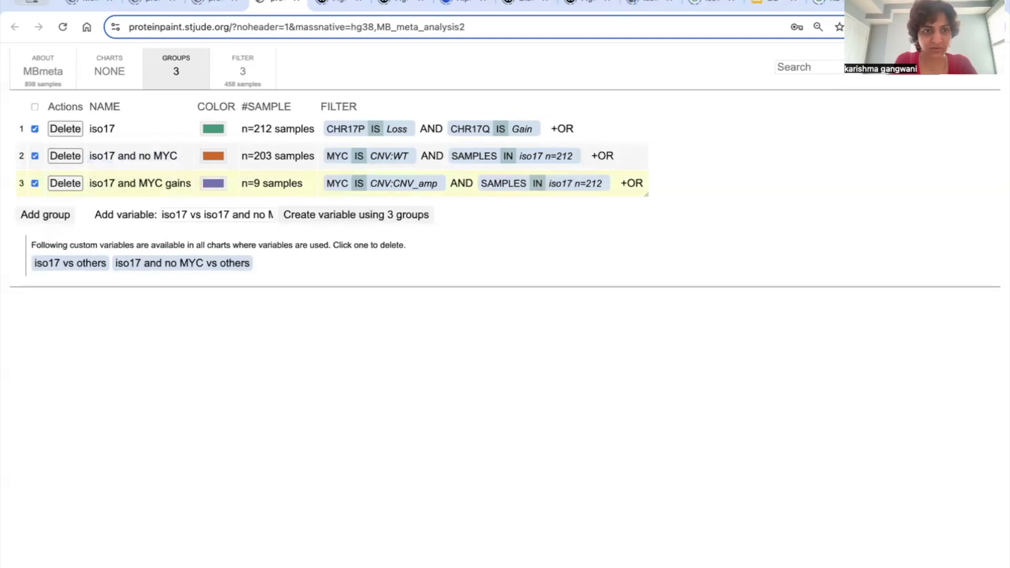
key("Return")
Step: Create the custom variable "iso17 and MYC gains vs others" using only the iso17 and MYC gains group
left_click(35, 156)
left_click(34, 129)
left_click(386, 212)
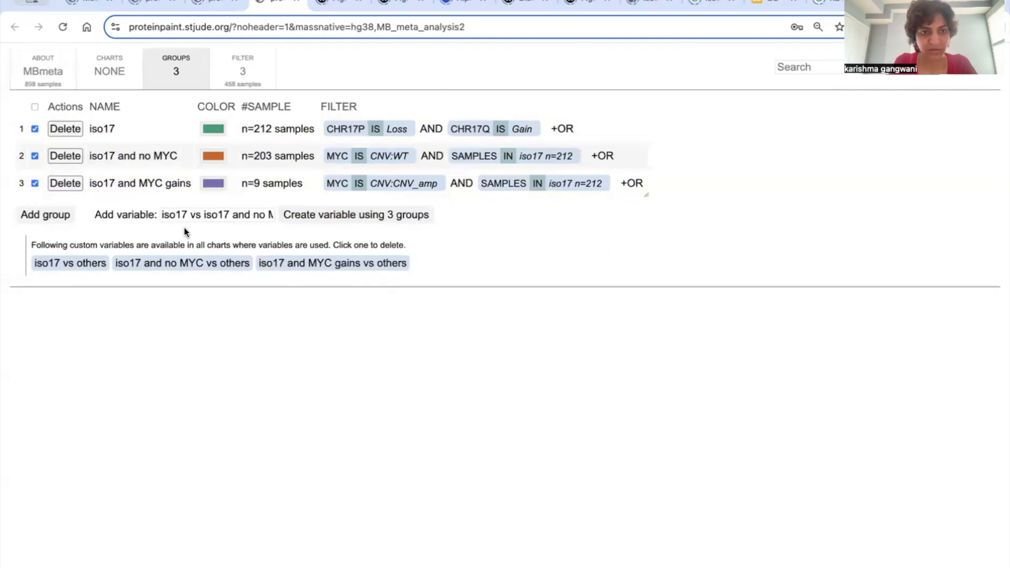
Step: Add a fourth group based on the MYC gene's CNV status, keeping only Copy number gain
left_click(49, 214)
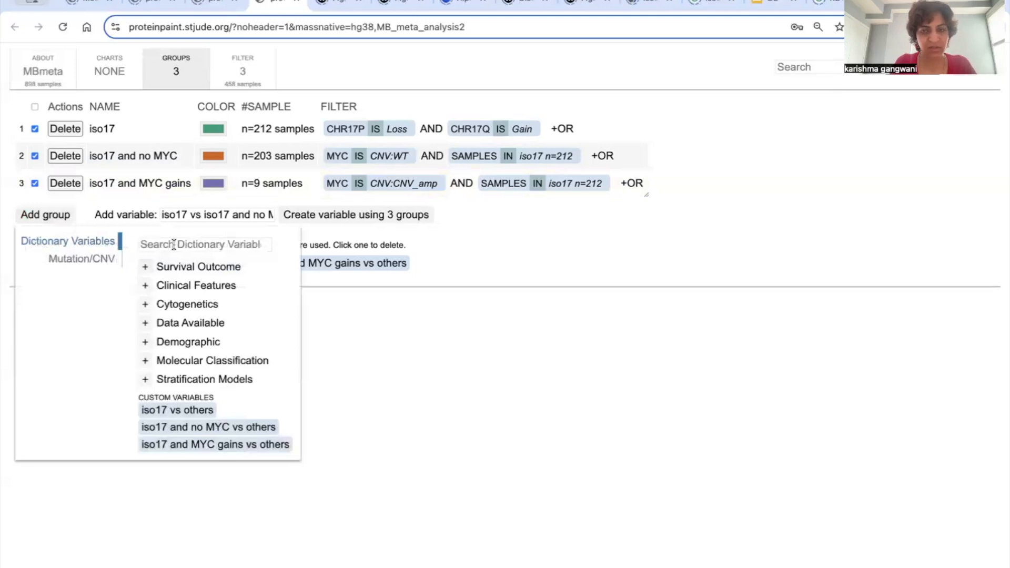
left_click(84, 260)
left_click(160, 239)
type("myc")
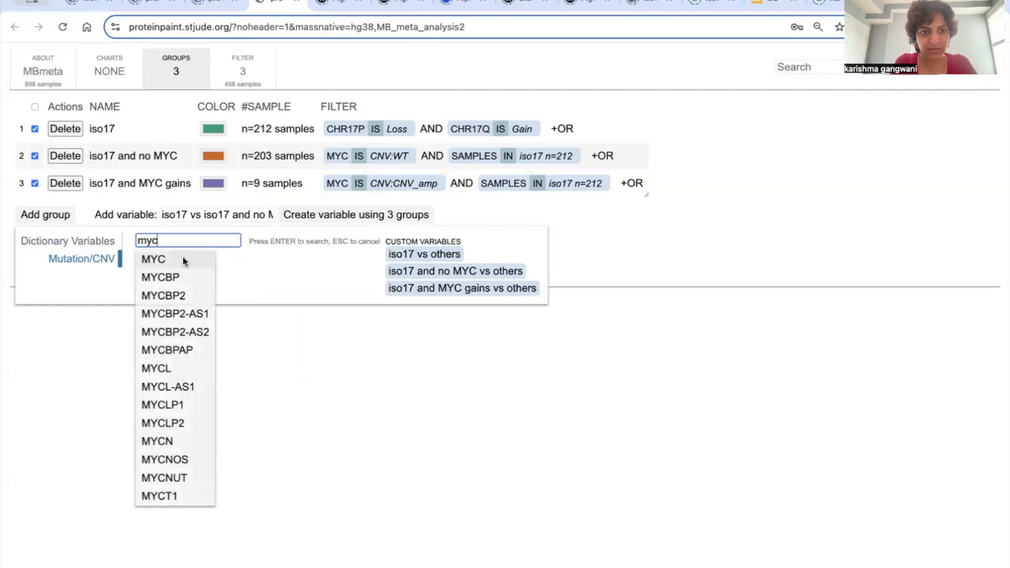
left_click(182, 256)
left_click(67, 385)
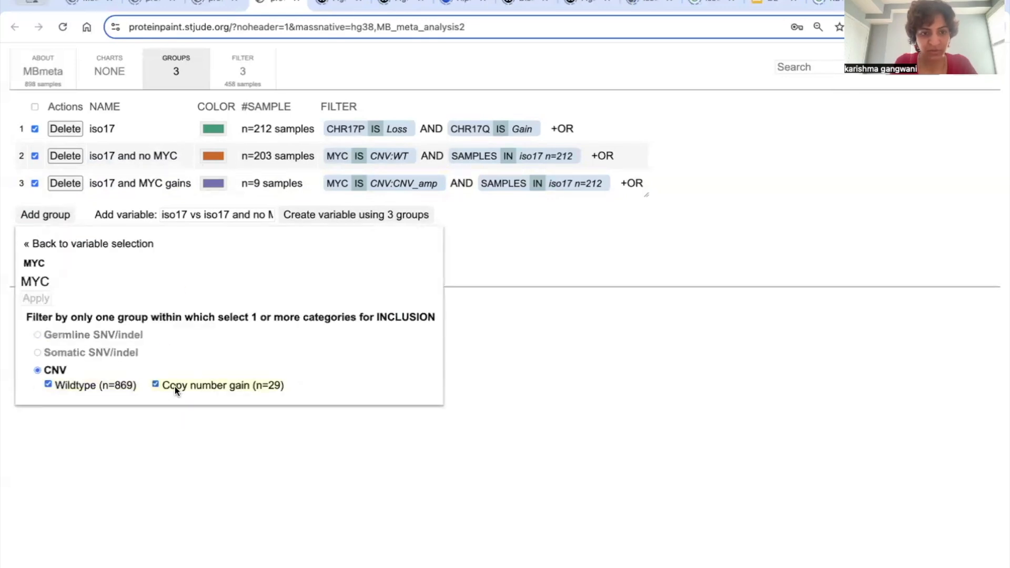
left_click(88, 387)
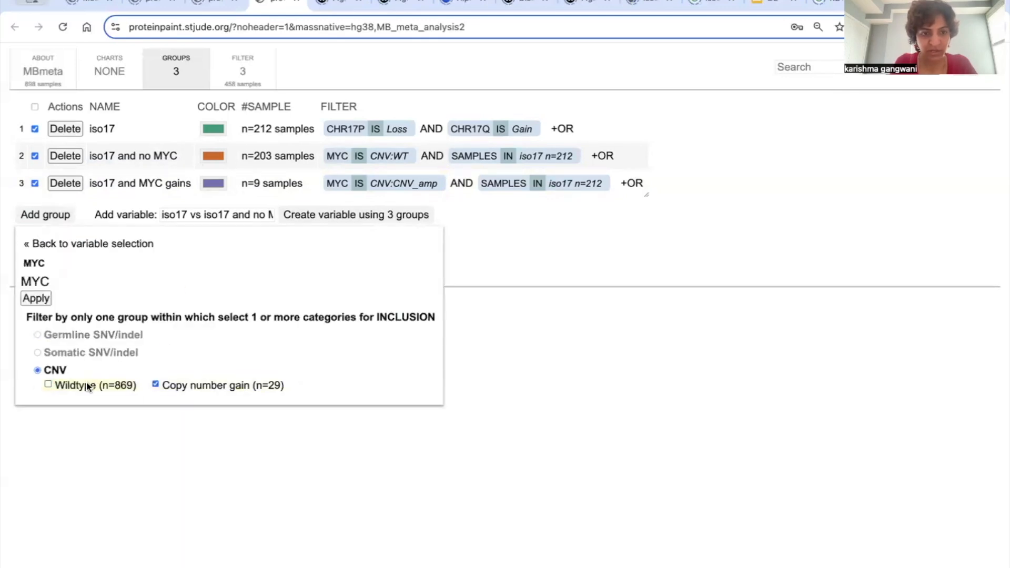
left_click(33, 298)
Step: Add an AND condition to the fourth group using the "iso17 vs others" samples and negate it to NOT IN iso17
left_click(471, 210)
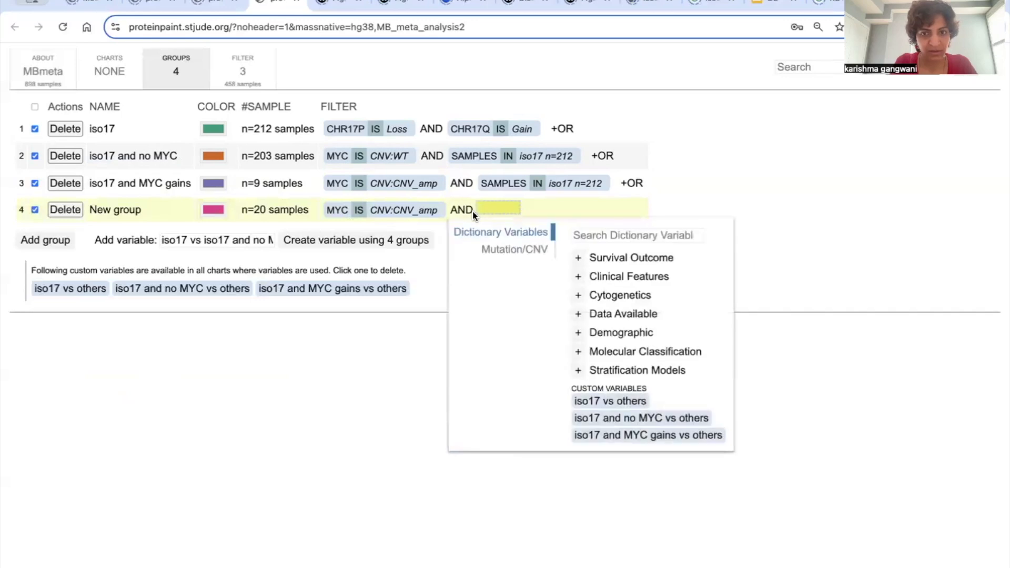
left_click(618, 403)
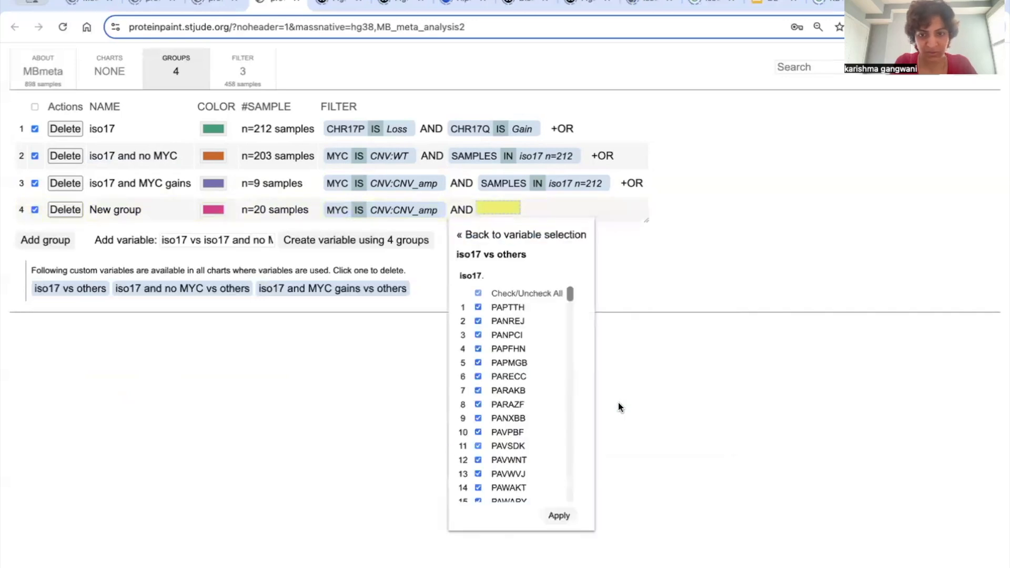
left_click(557, 516)
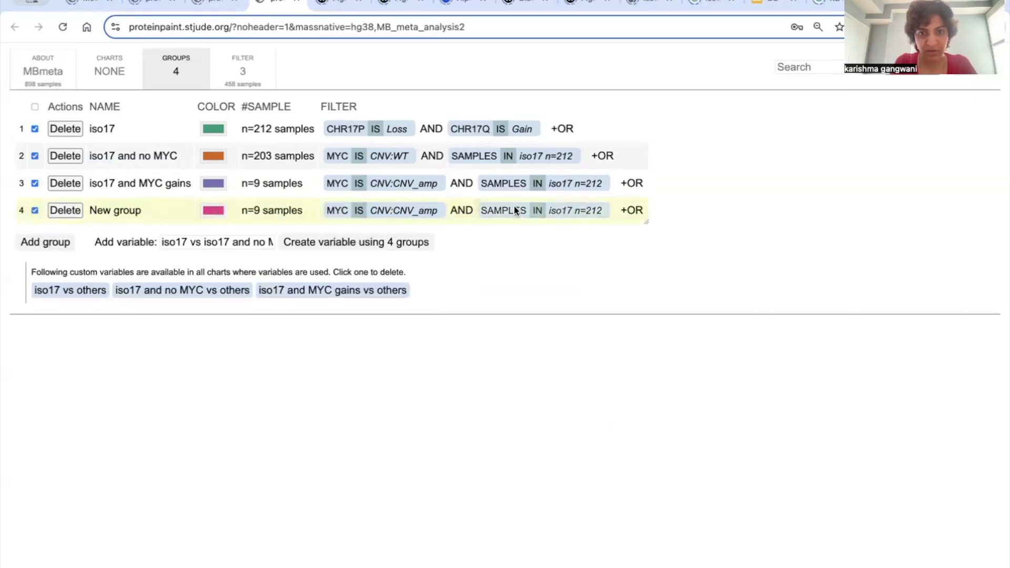
left_click(513, 208)
left_click(521, 263)
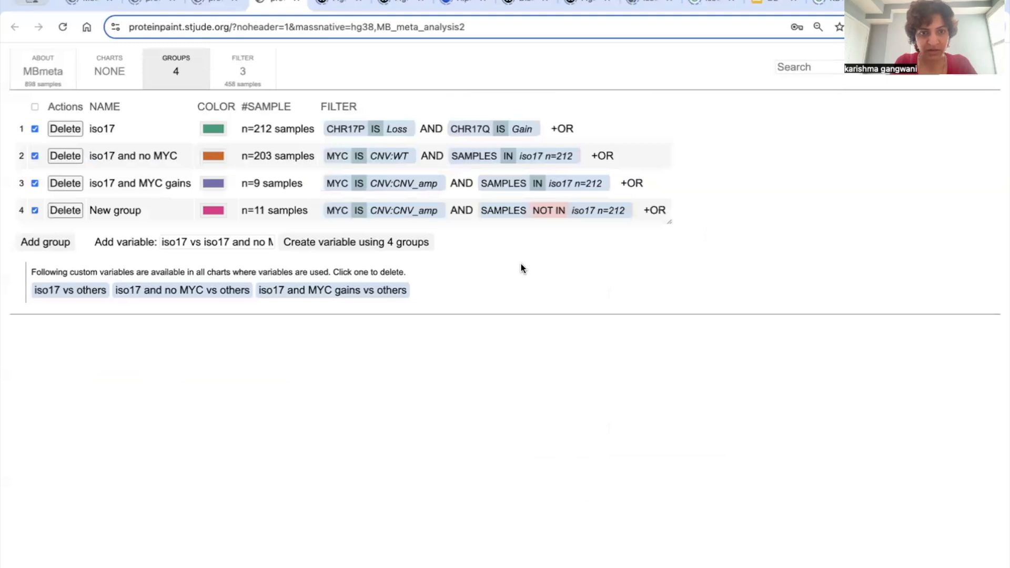
Step: Rename the fourth group, MYC copy number gain without iso17, as "MYC only"
left_click(144, 212)
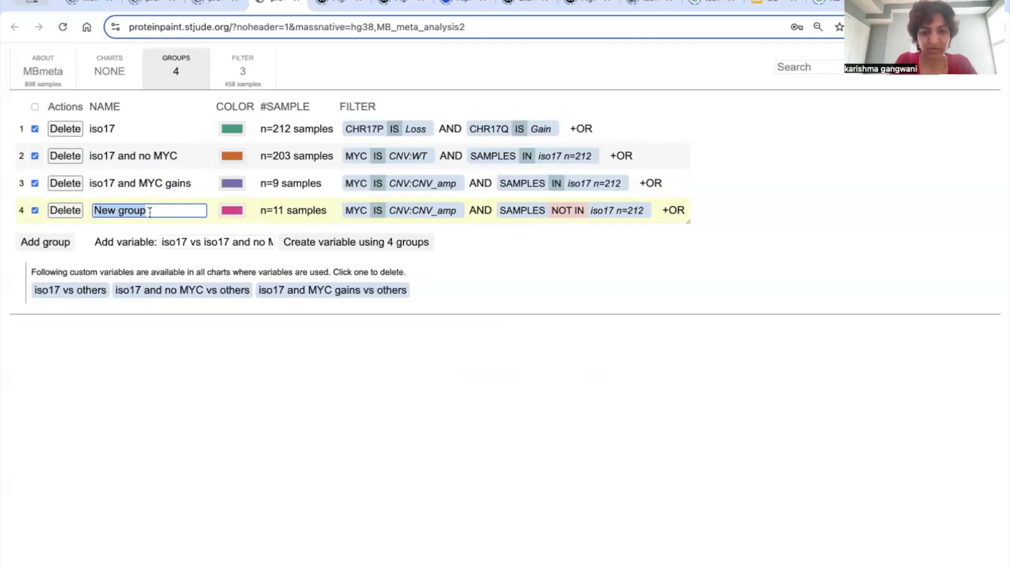
type("MYC only")
key("Return")
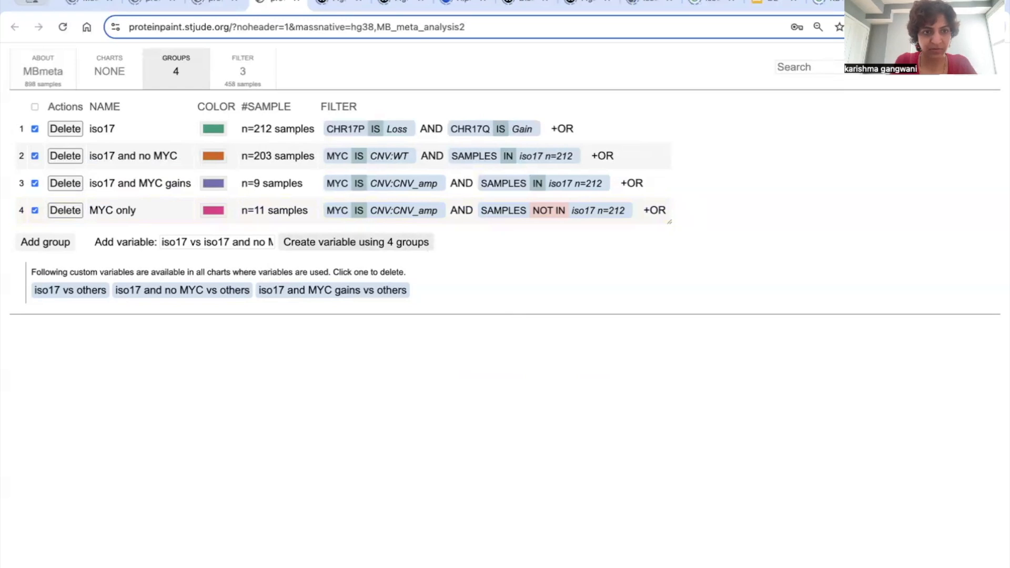
Step: Create the custom variable "MYC only vs others" with only the MYC only group selected
left_click(35, 183)
left_click(34, 155)
left_click(35, 129)
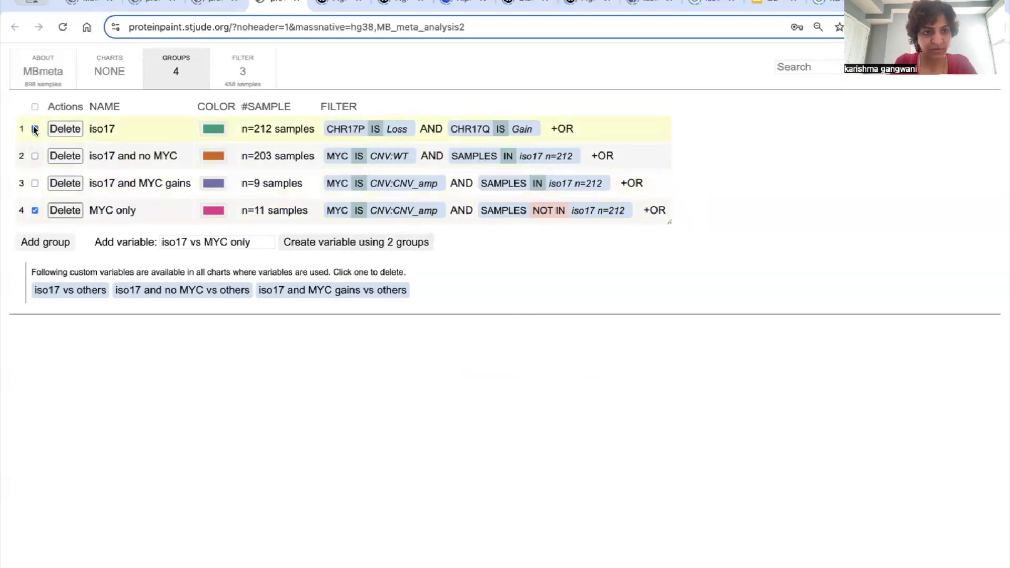
left_click(339, 242)
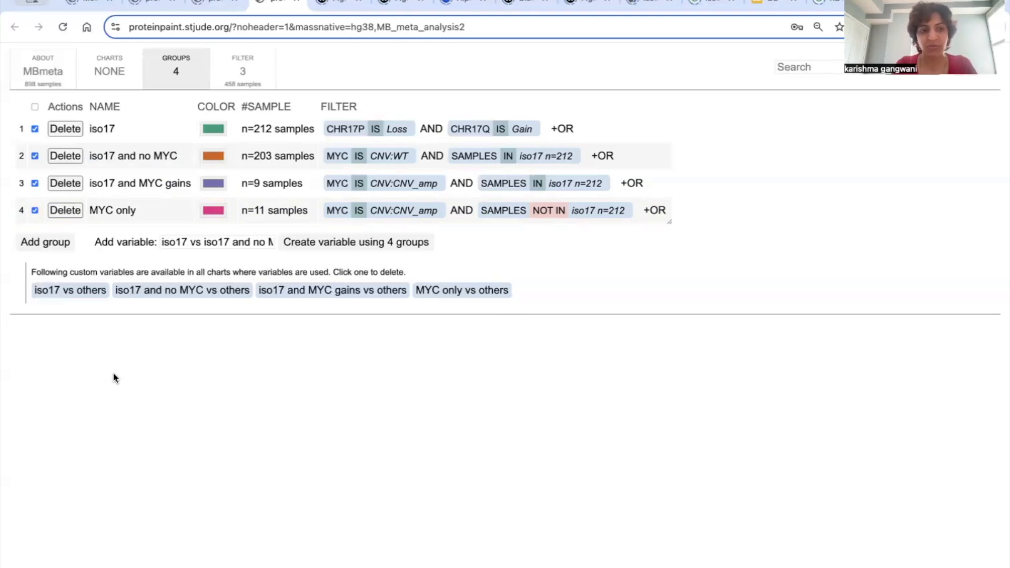
Step: View the survival outcomes available for comparing the "iso17 vs others" variable and read the Progression-Free Survival description
left_click(74, 292)
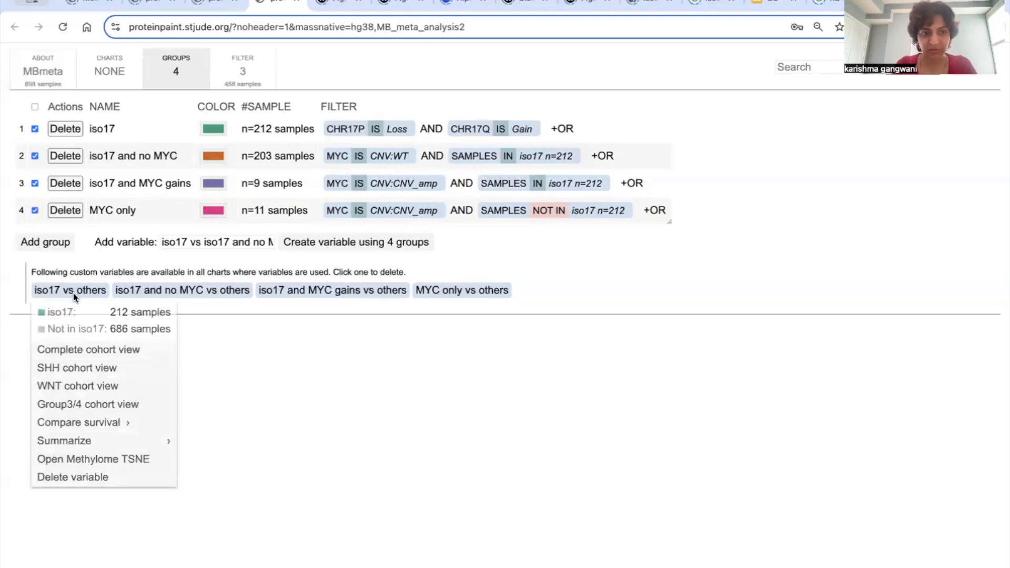
left_click(131, 422)
left_click(130, 424)
left_click(279, 483)
scroll(454, 481, "right", 3)
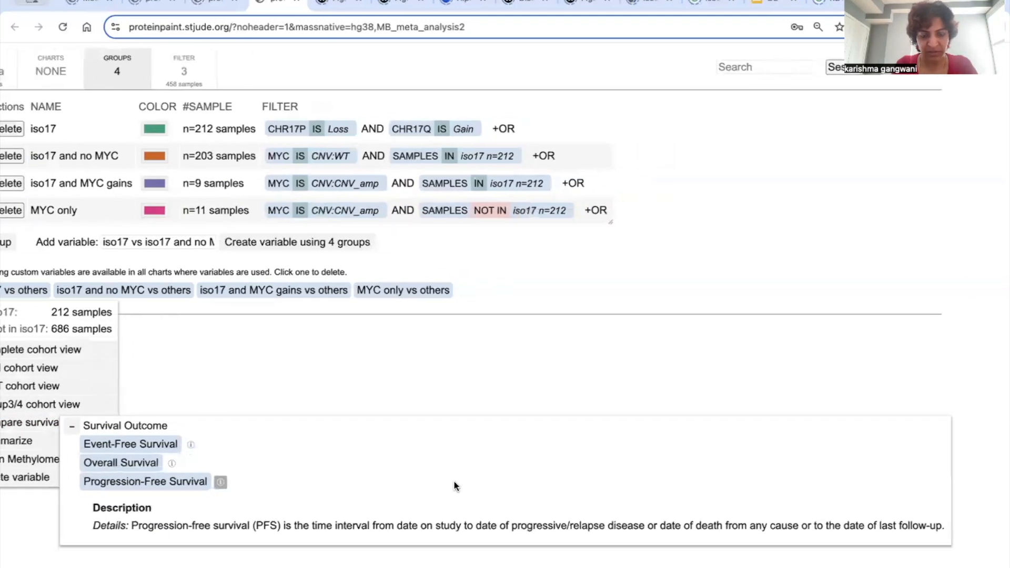
scroll(454, 481, "left", 1)
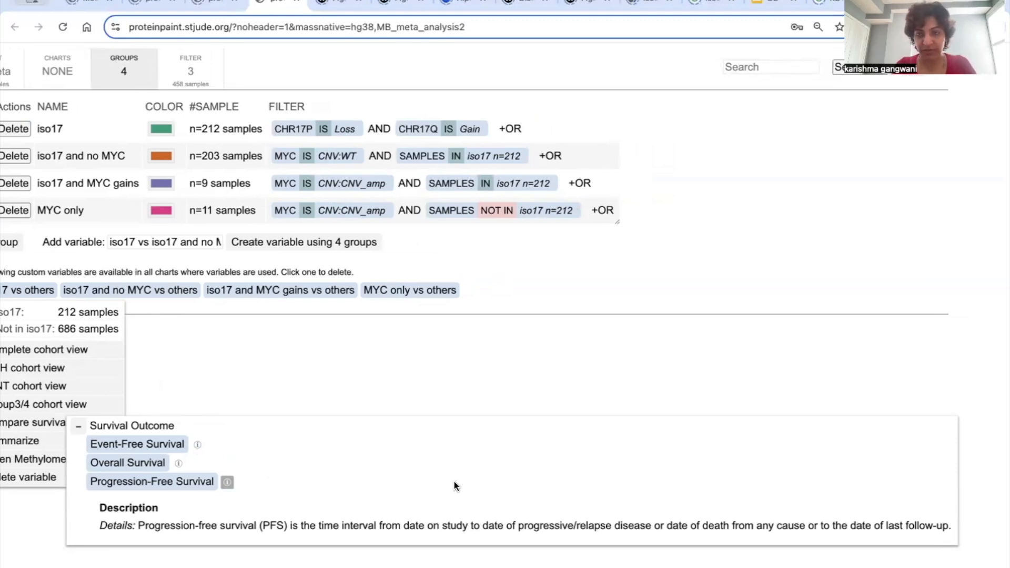
scroll(454, 481, "left", 2)
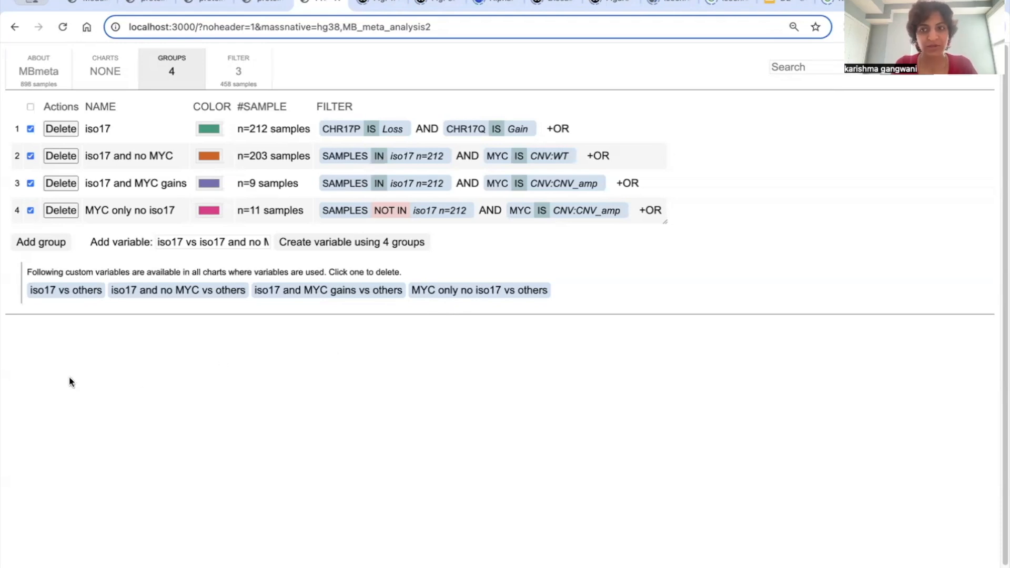
Step: Plot Progression-Free Survival for the "iso17 vs others" variable and collapse the group definitions to view the chart
left_click(56, 289)
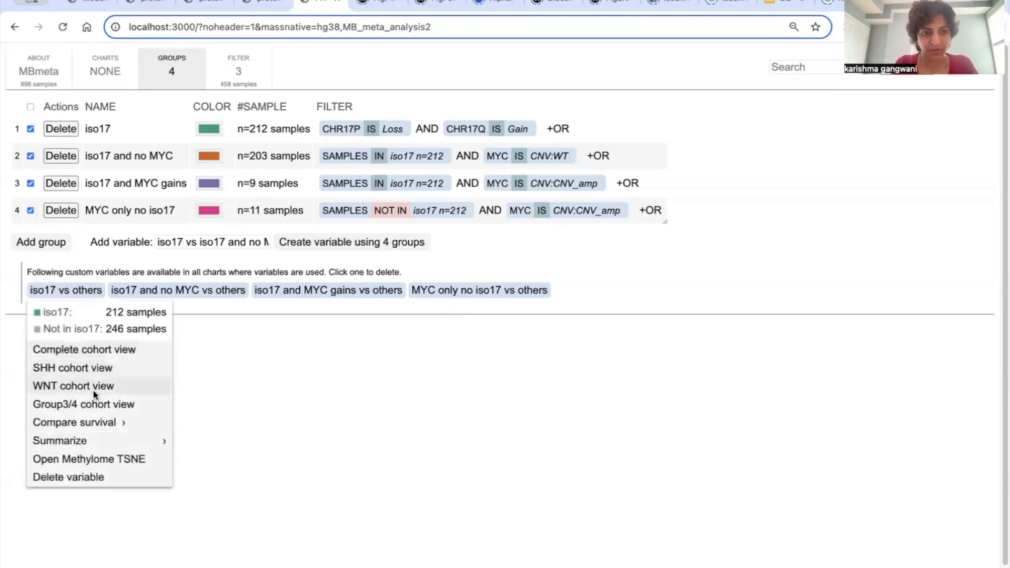
left_click(109, 420)
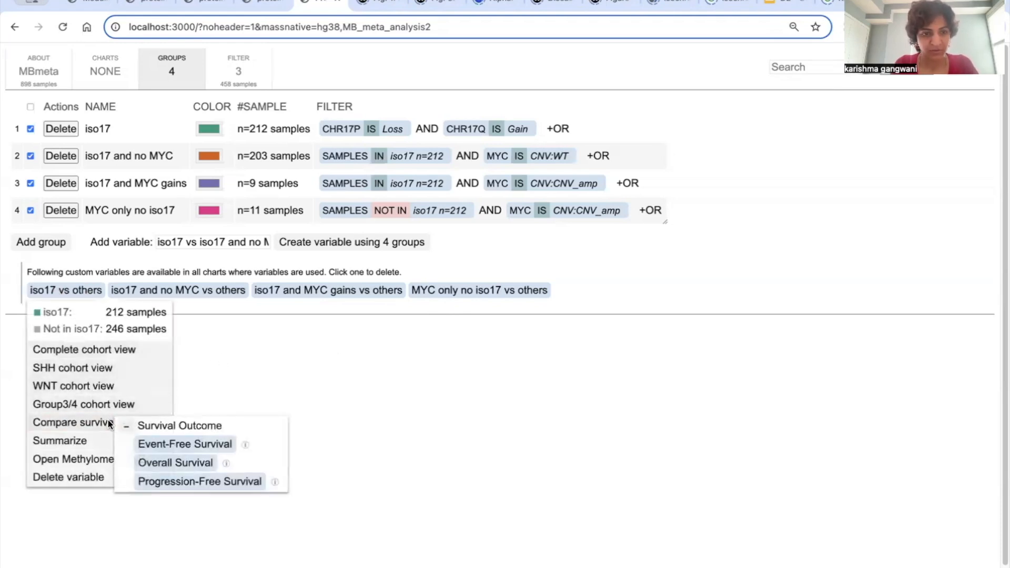
left_click(189, 481)
scroll(361, 381, "down", 1)
scroll(361, 381, "up", 1)
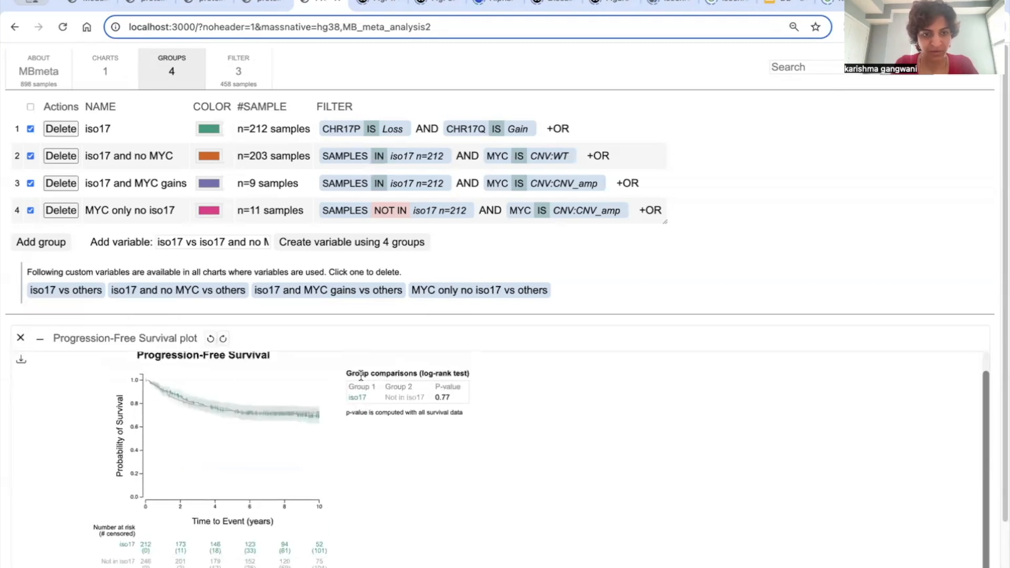
left_click(177, 79)
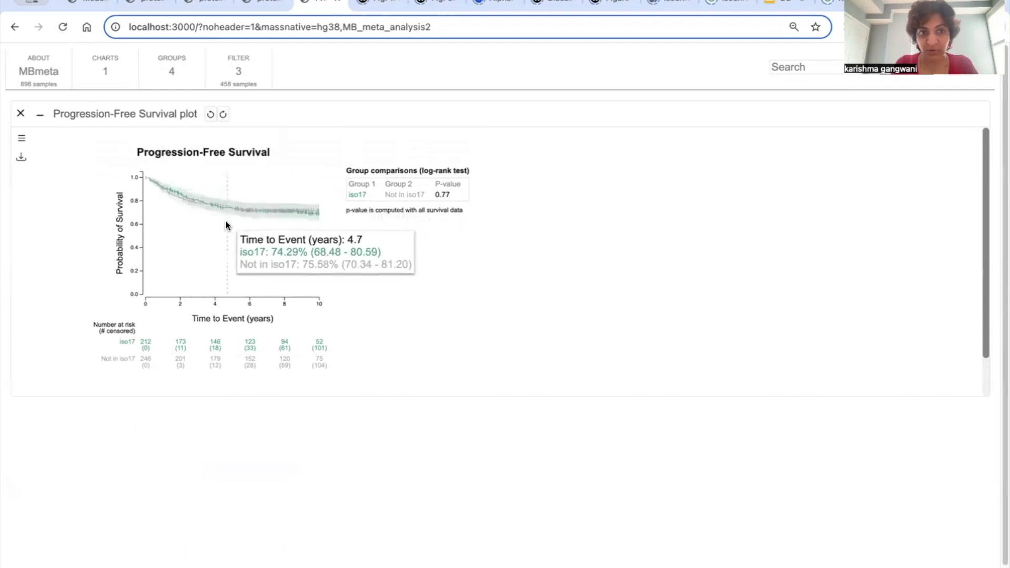
Step: Check which molecular groups are included in the cohort filter, leaving the selection as it is
left_click(230, 85)
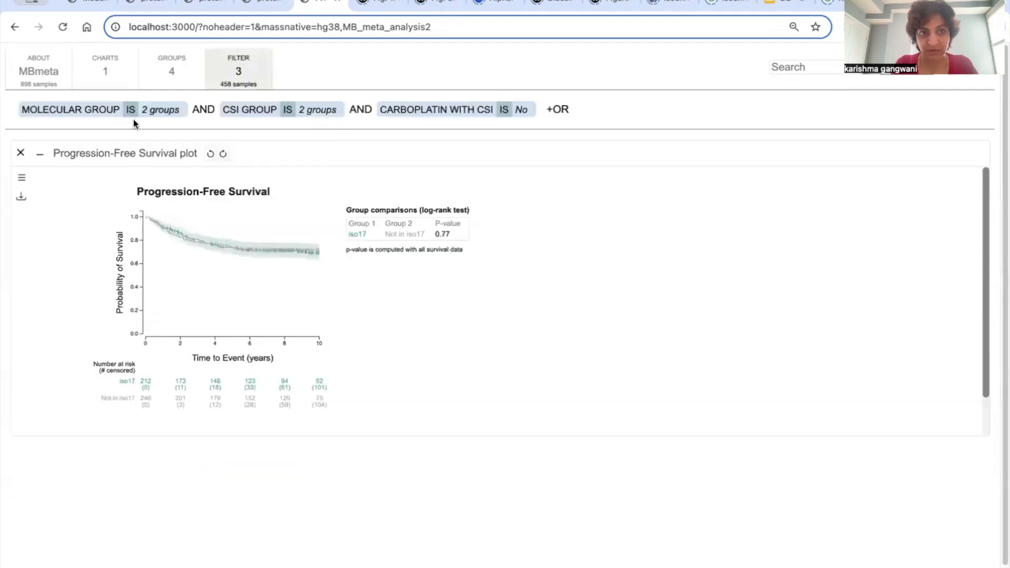
left_click(113, 113)
left_click(53, 129)
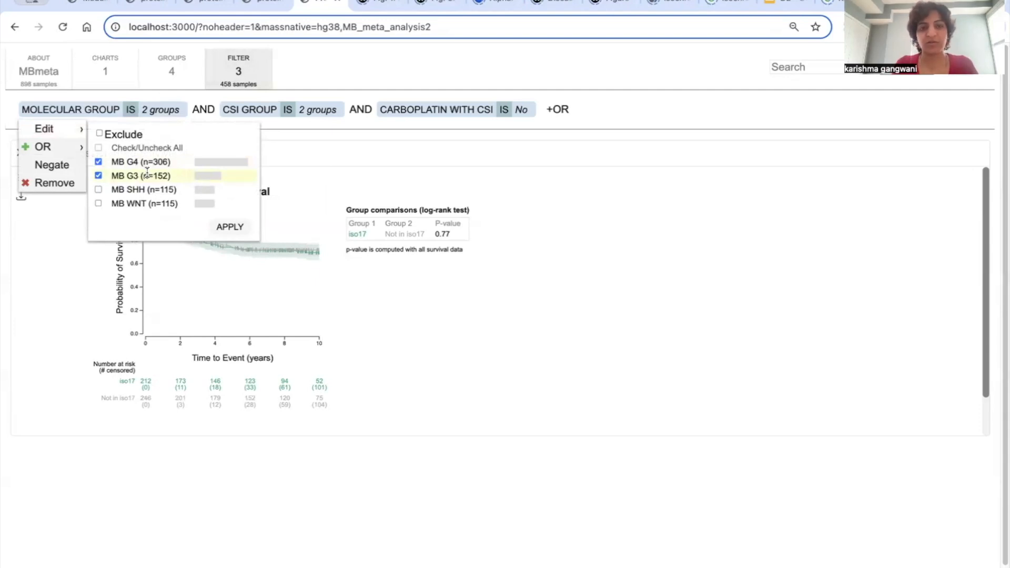
left_click(307, 165)
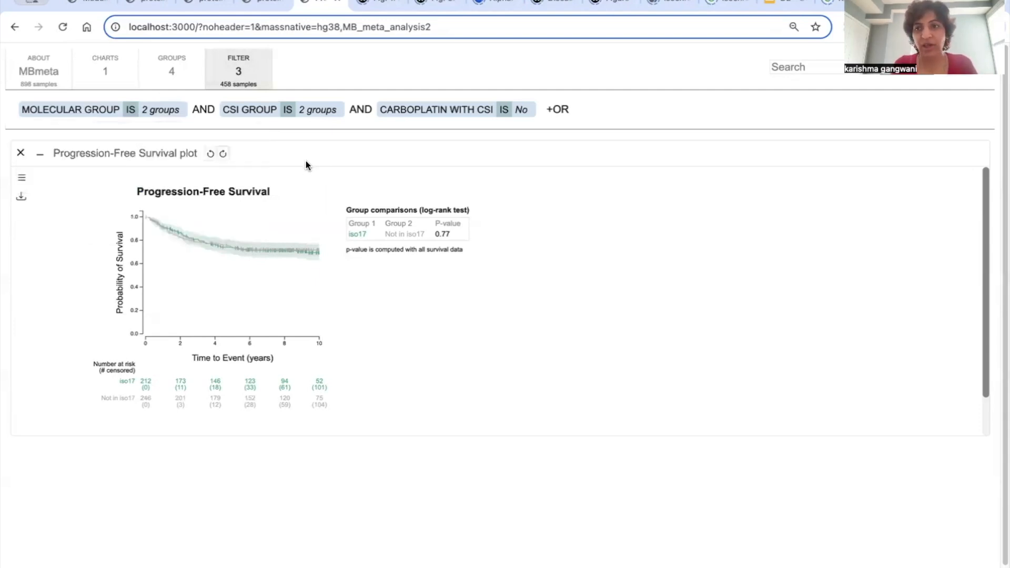
left_click(172, 81)
left_click(172, 81)
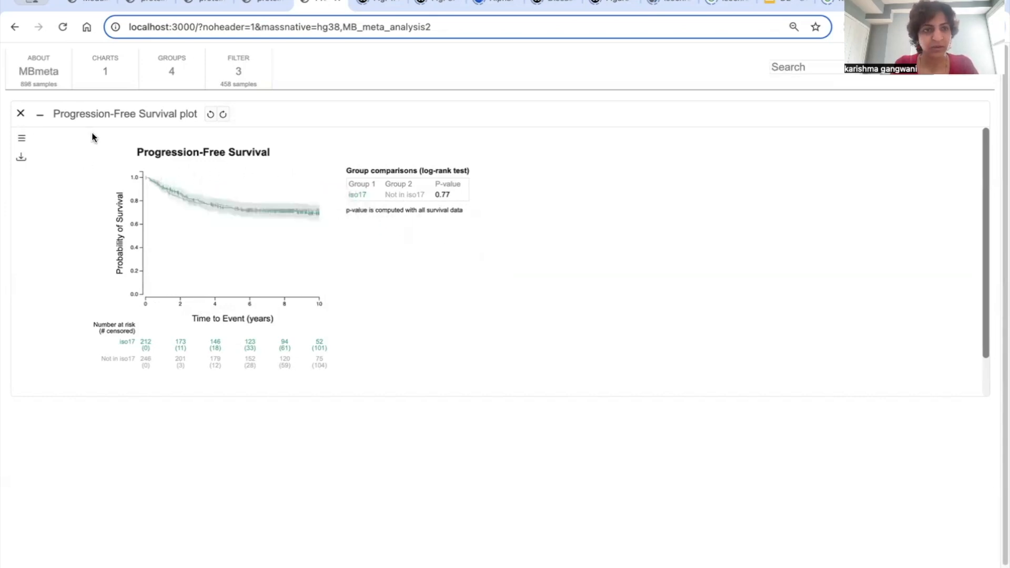
left_click(112, 79)
left_click(113, 79)
Step: Plot Progression-Free Survival for the "iso17 and no MYC vs others" variable and inspect its curves and number-at-risk table
left_click(177, 79)
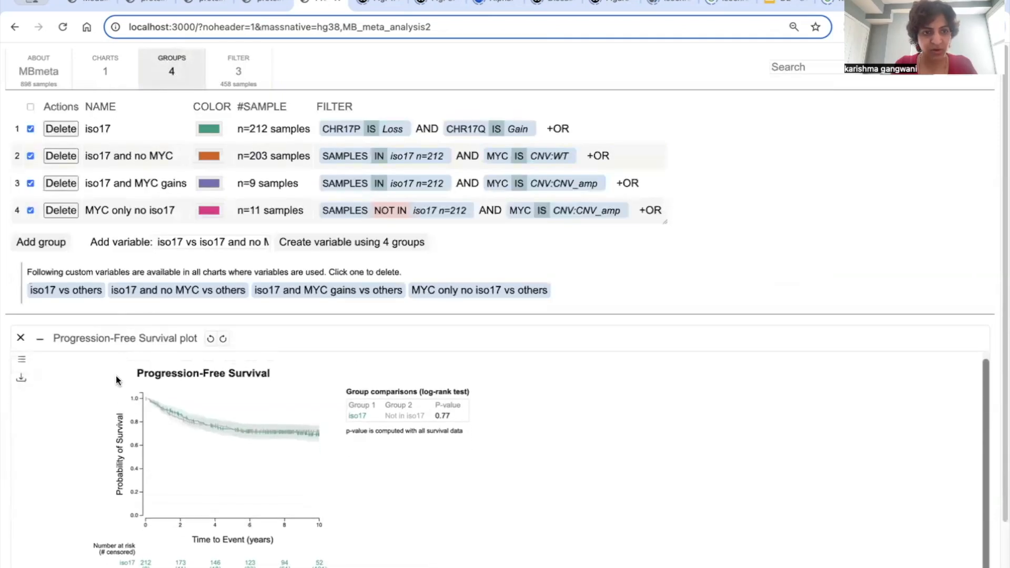
left_click(164, 290)
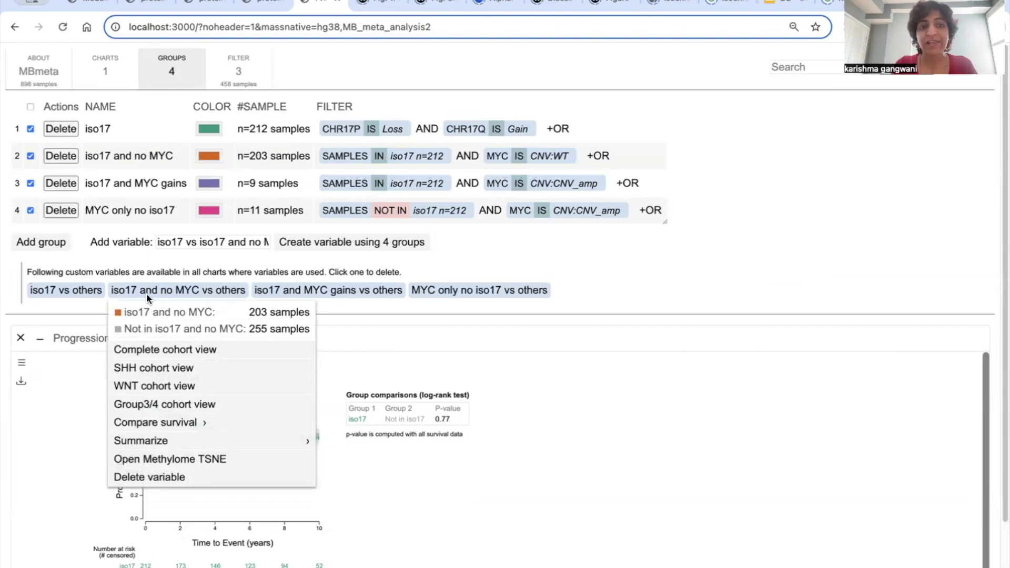
left_click(183, 424)
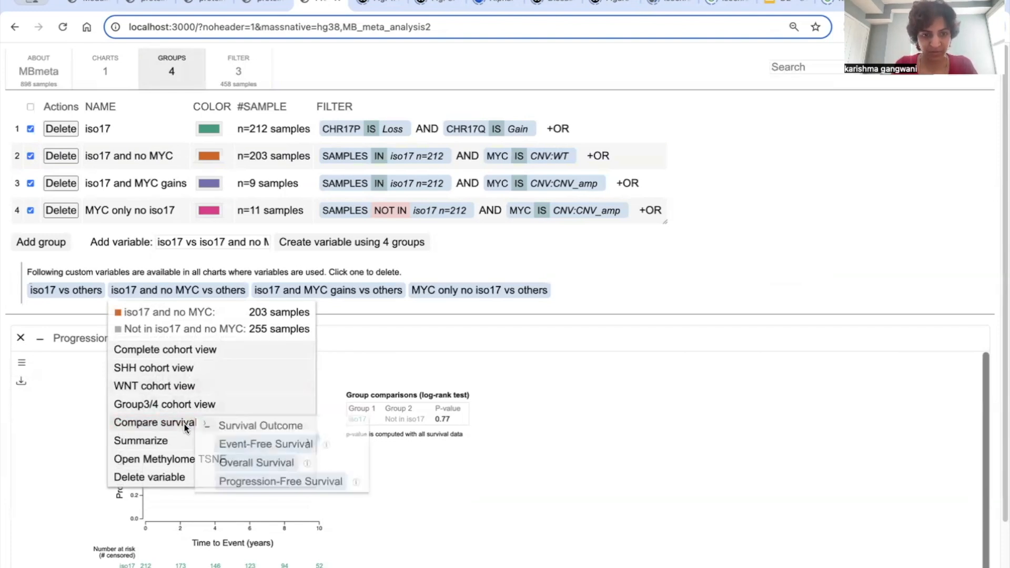
left_click(285, 480)
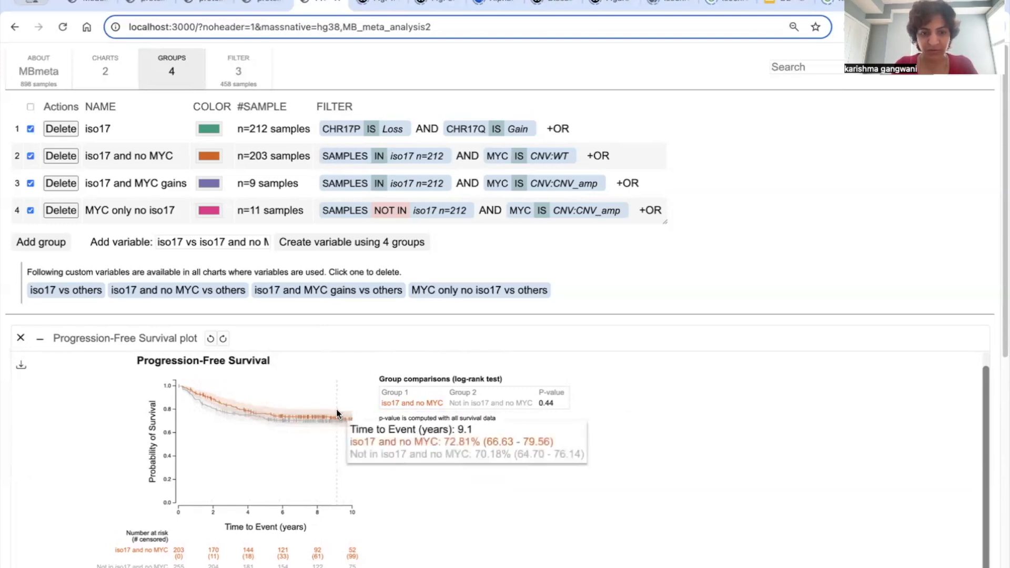
scroll(323, 462, "down", 1)
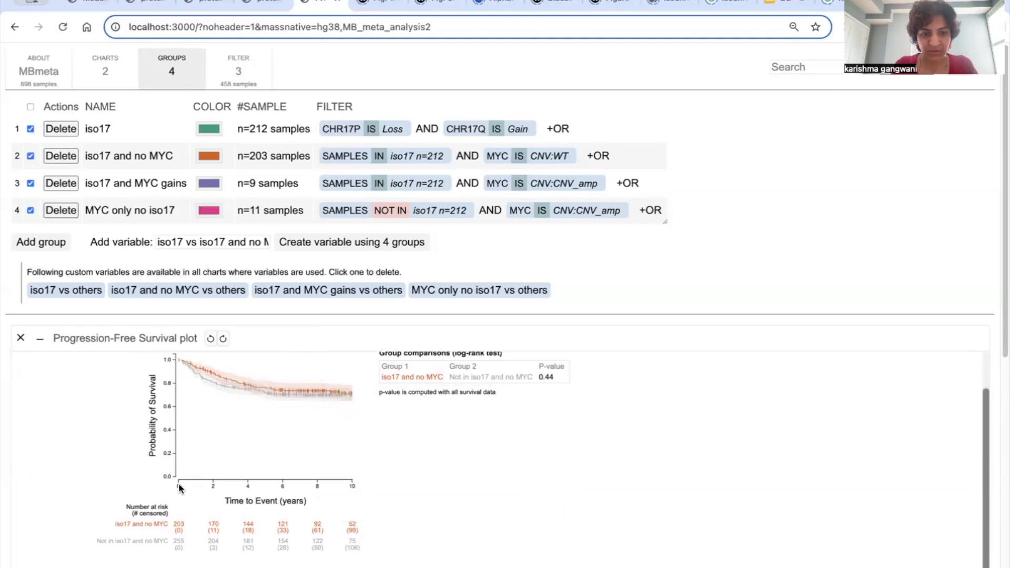
scroll(221, 400, "up", 1)
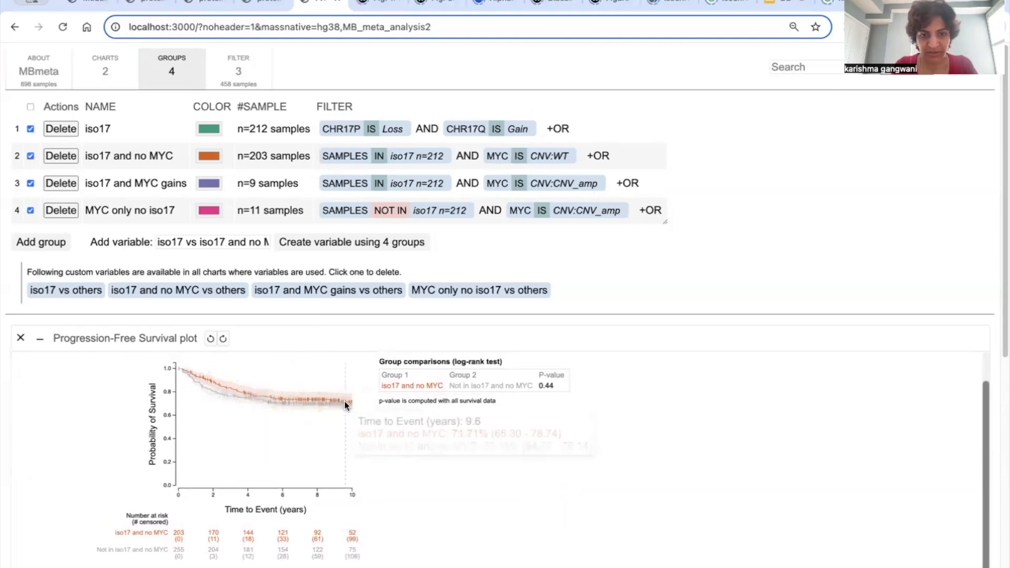
scroll(340, 413, "up", 1)
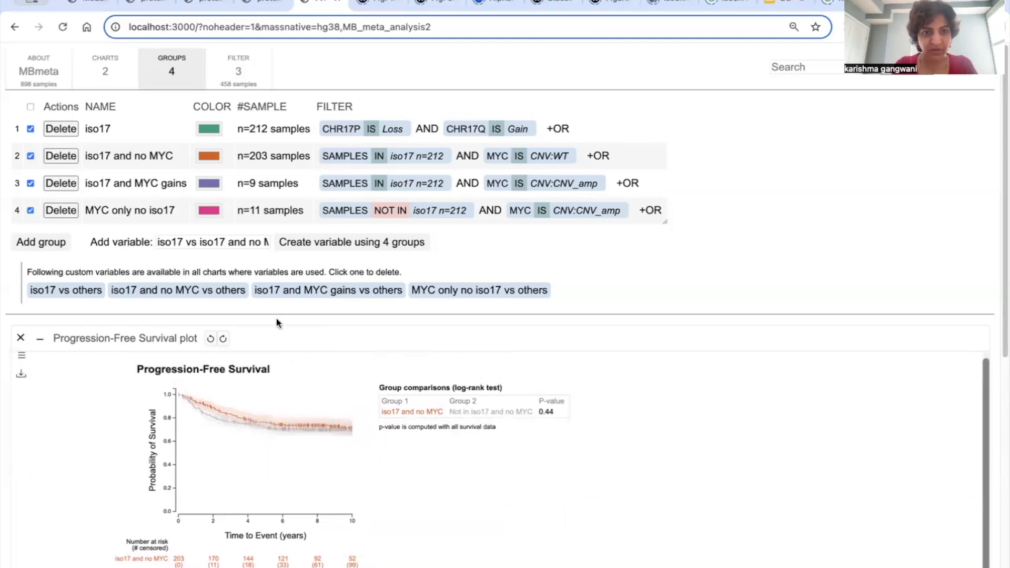
Step: Plot Progression-Free Survival for the "iso17 and MYC gains vs others" variable and inspect its curves and number-at-risk table
left_click(280, 296)
mouse_move(294, 418)
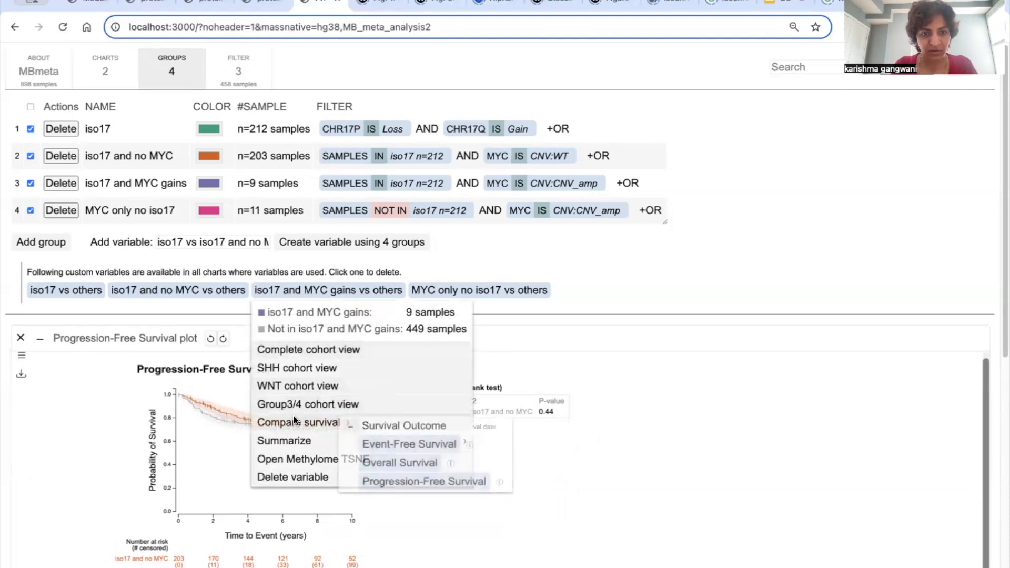
left_click(410, 479)
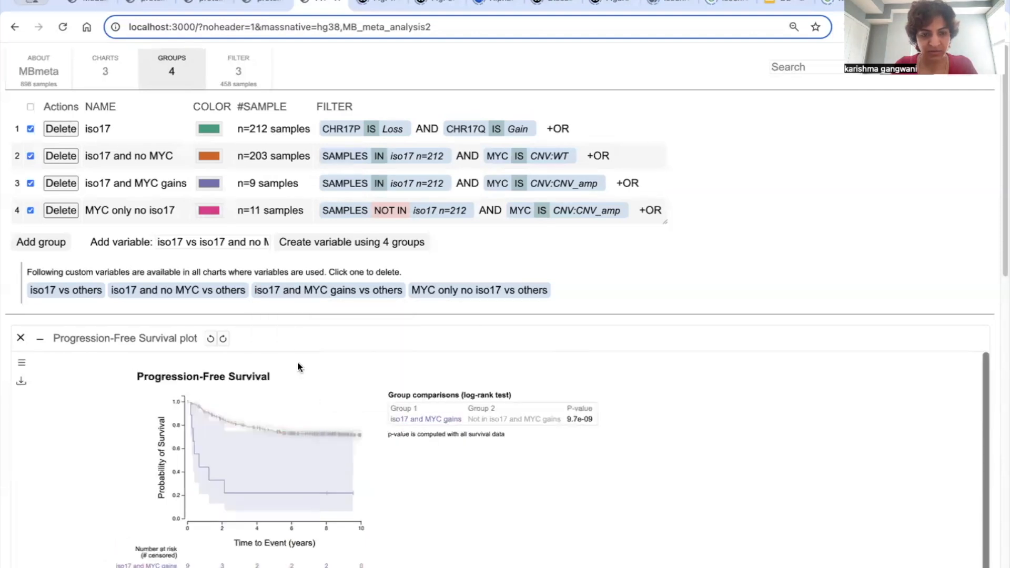
scroll(298, 363, "down", 1)
mouse_move(294, 386)
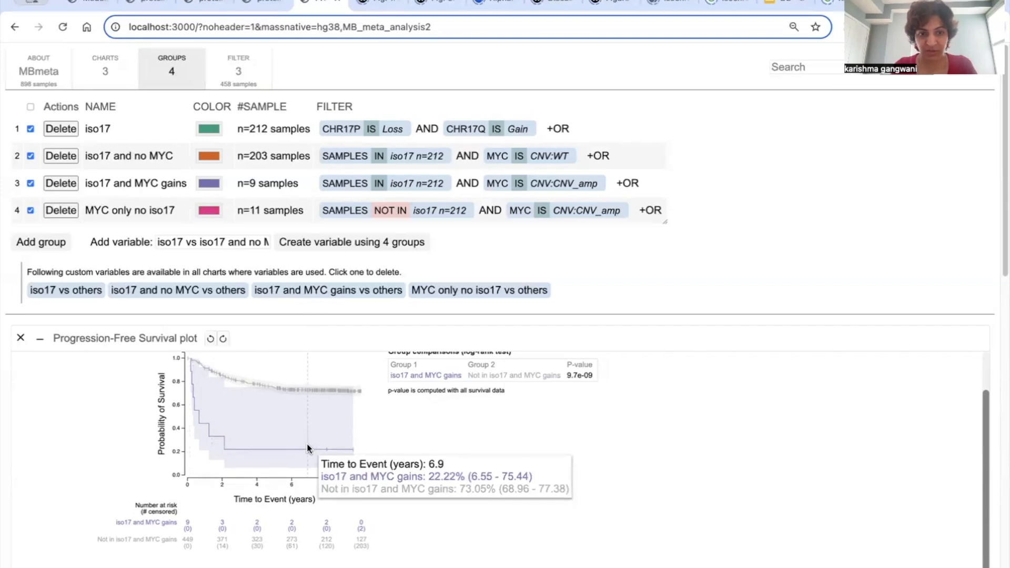
scroll(308, 447, "down", 5)
scroll(300, 466, "down", 5)
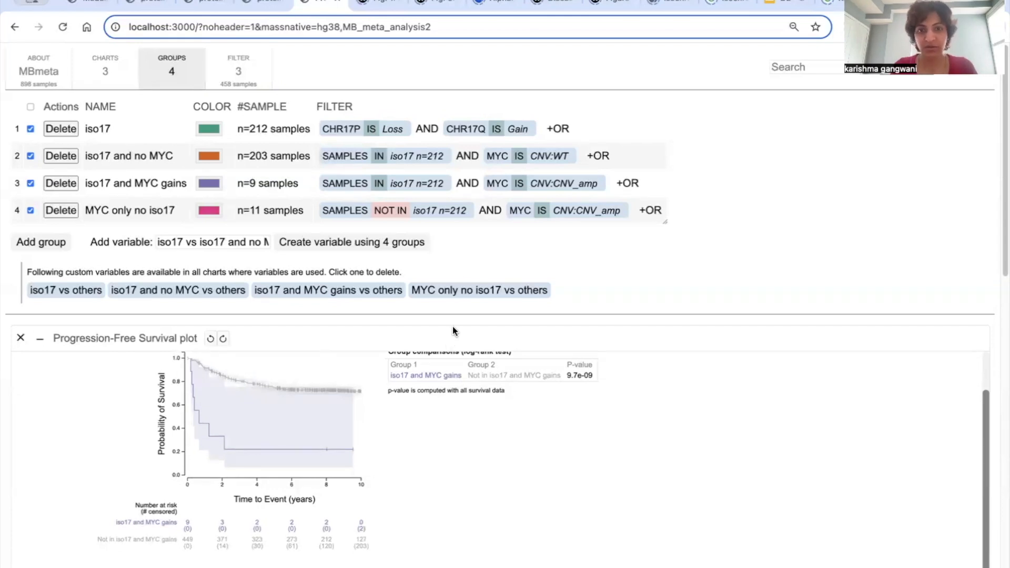
Step: Plot Progression-Free Survival for the "MYC only no iso17 vs others" variable and inspect its curves
left_click(434, 290)
left_click(454, 422)
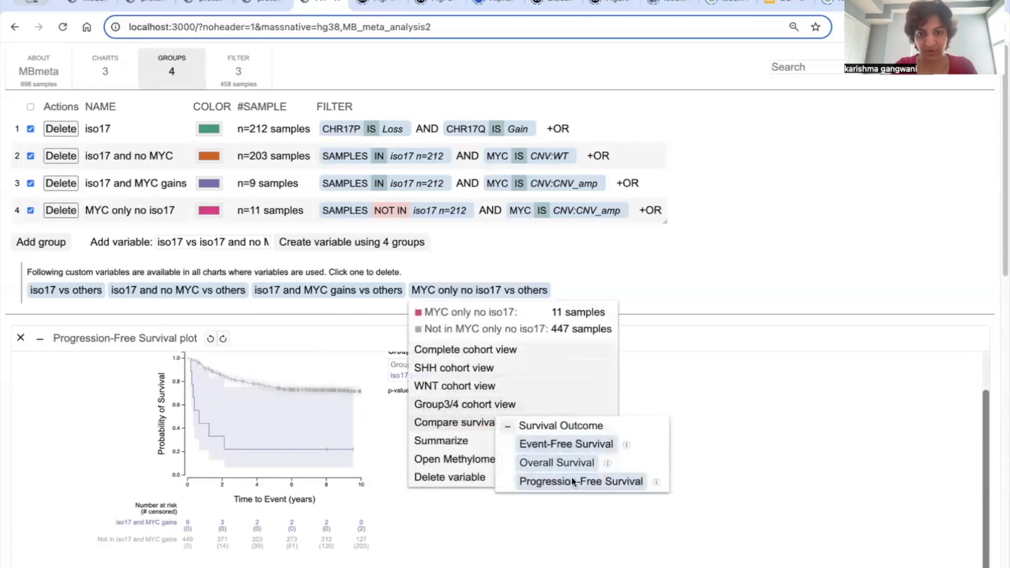
left_click(579, 481)
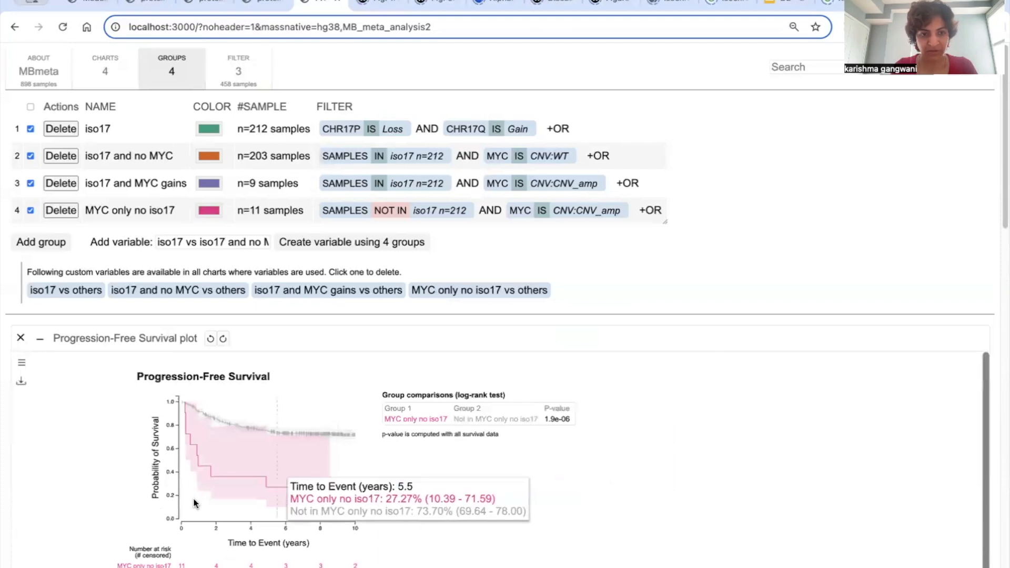
scroll(116, 508, "down", 1)
scroll(117, 508, "down", 1)
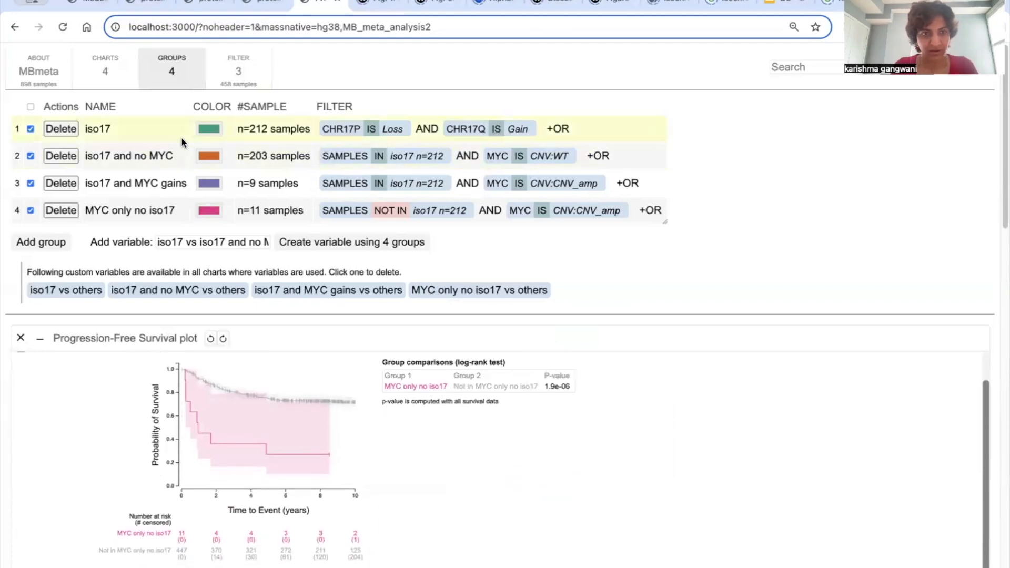
Step: Hide the group definitions and compare the curves and log-rank p-values across the four Progression-Free Survival plots
left_click(171, 79)
scroll(279, 251, "up", 2)
scroll(275, 253, "down", 1)
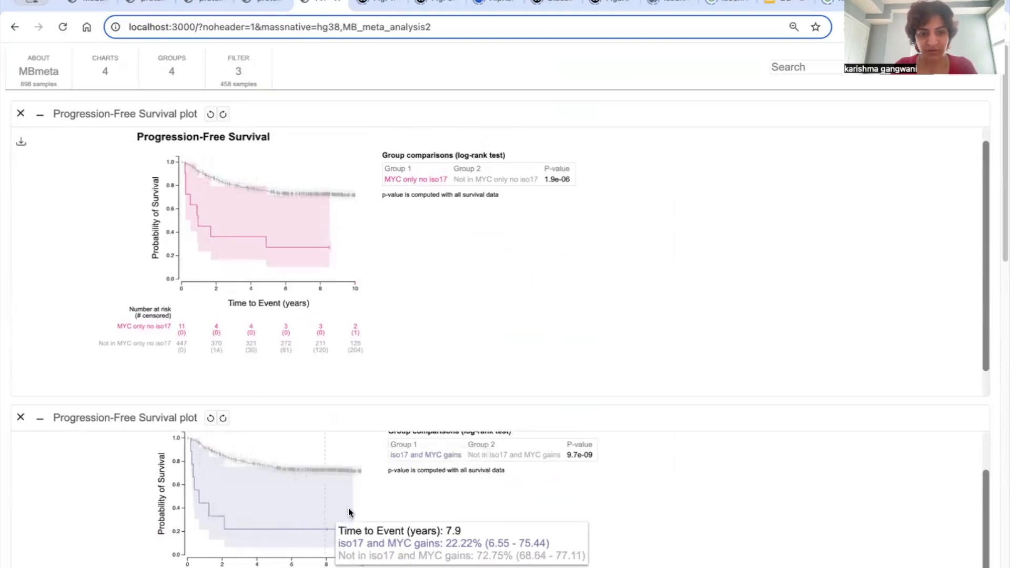
scroll(373, 504, "up", 1)
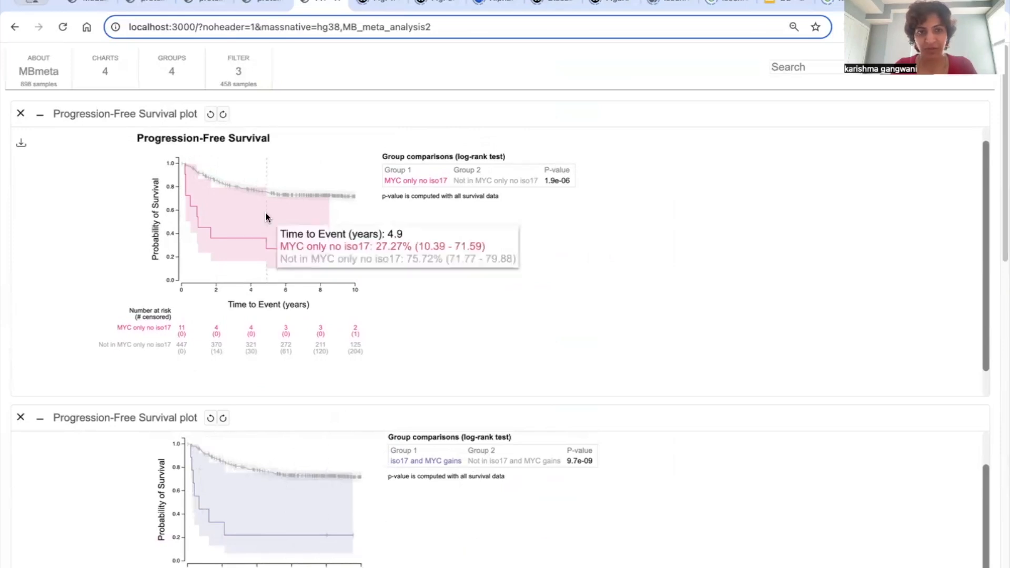
scroll(258, 221, "up", 2)
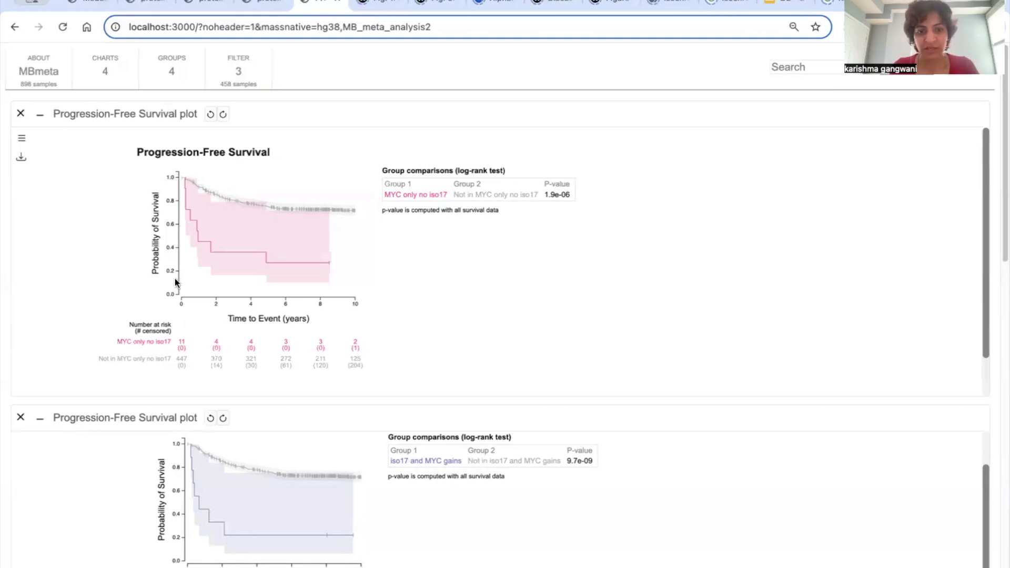
scroll(162, 415, "down", 12)
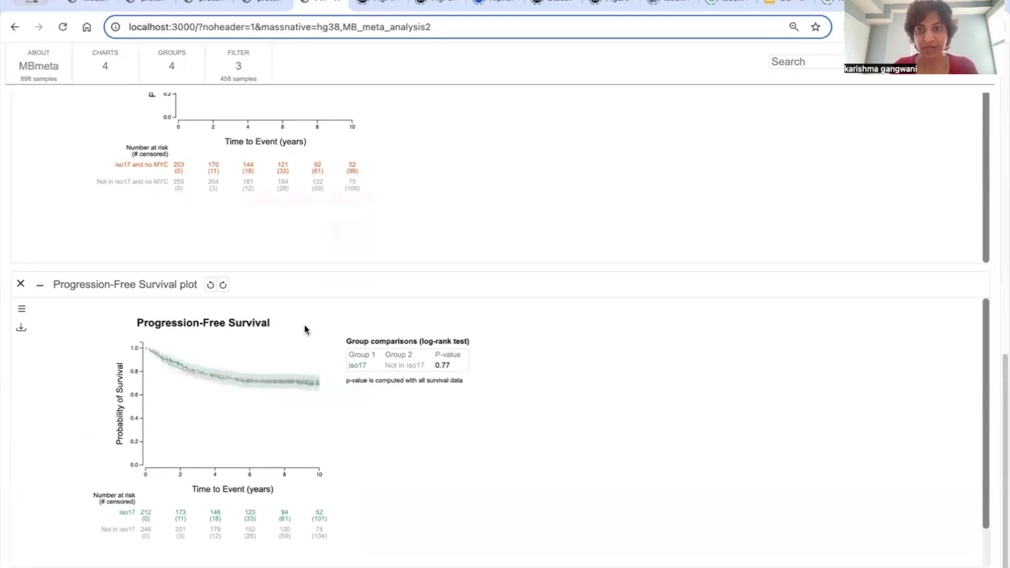
scroll(319, 311, "up", 10)
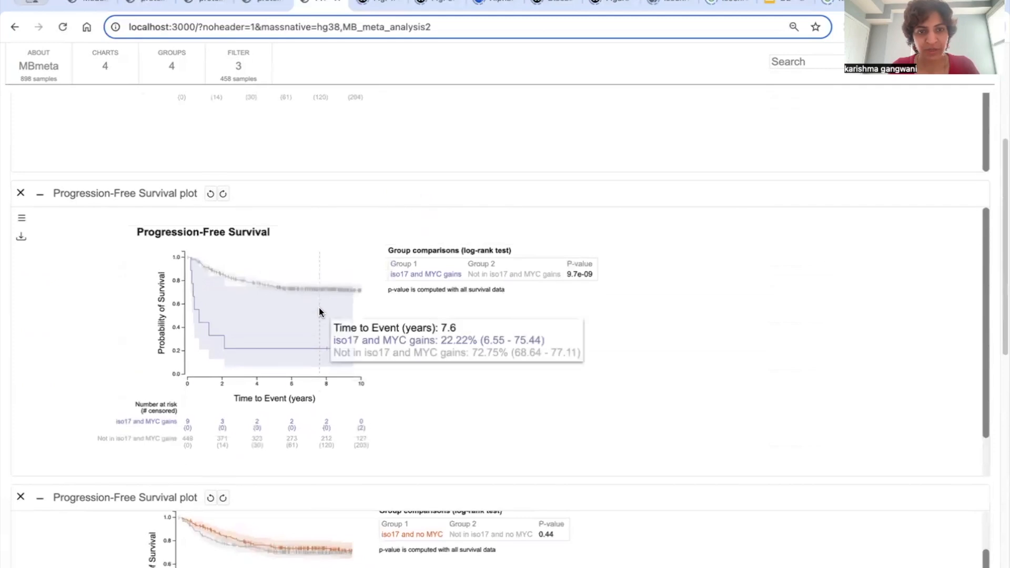
scroll(319, 308, "up", 5)
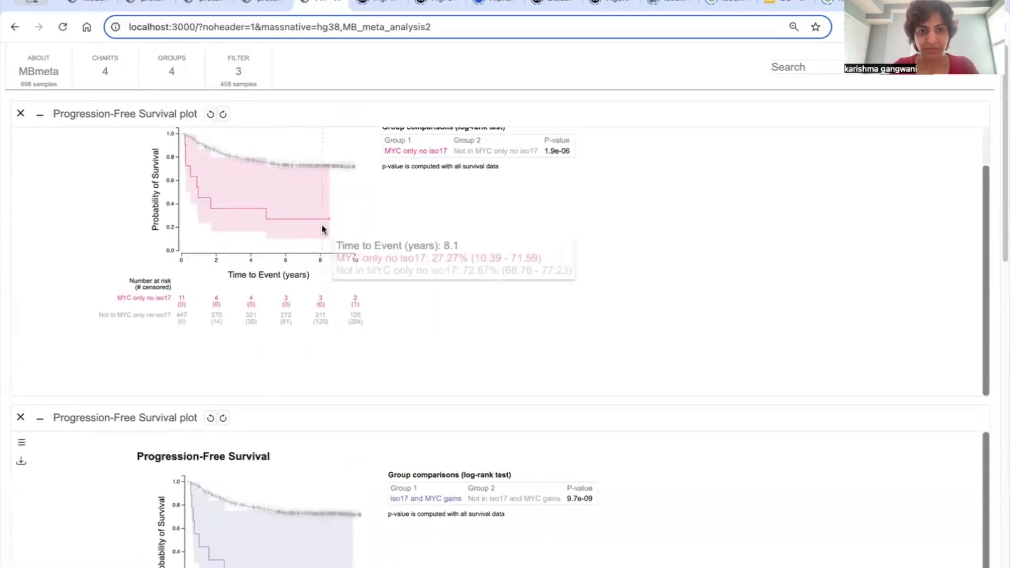
Step: Review the cohort filter's CSI group and carboplatin with CSI conditions above the survival plots
left_click(250, 87)
left_click(294, 112)
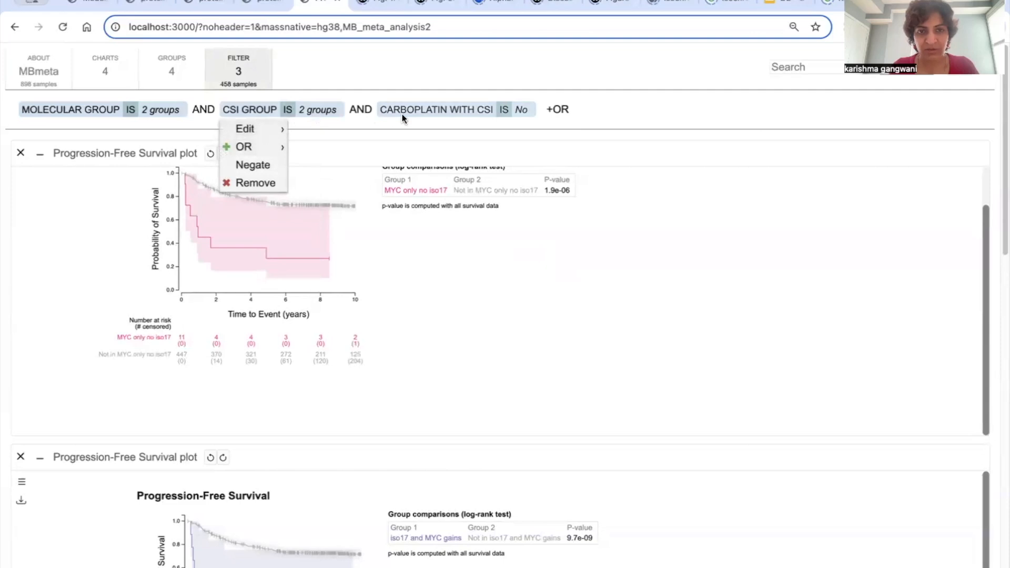
left_click(387, 136)
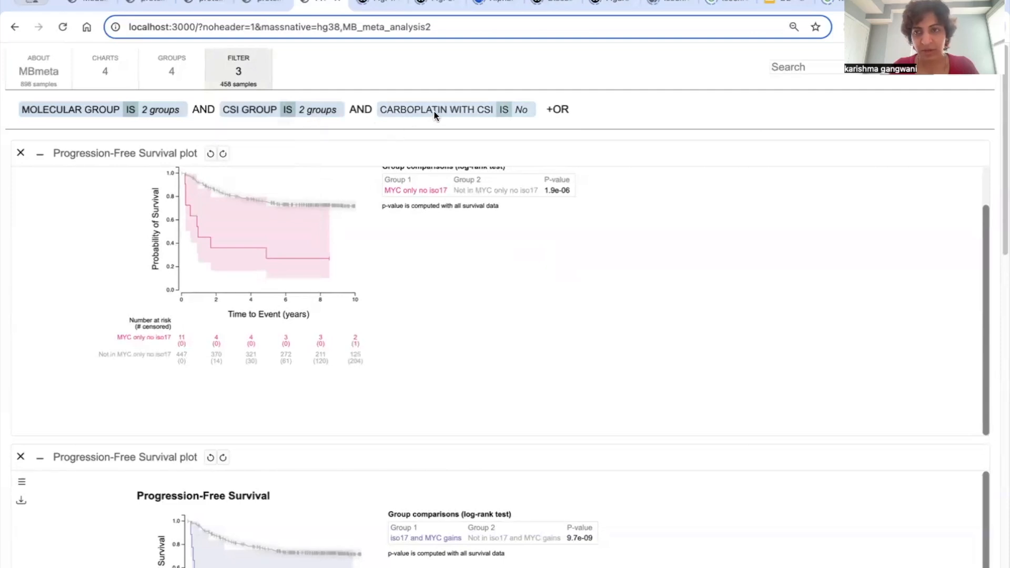
mouse_move(192, 242)
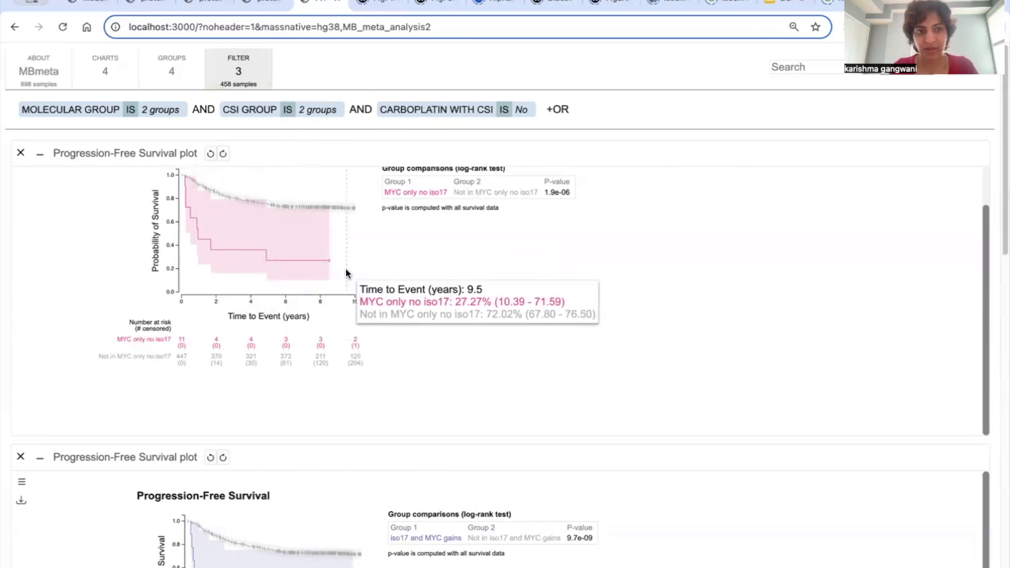
scroll(346, 269, "up", 2)
Step: Show the group definitions again and examine them alongside the number-at-risk table of the MYC only no iso17 plot
left_click(172, 68)
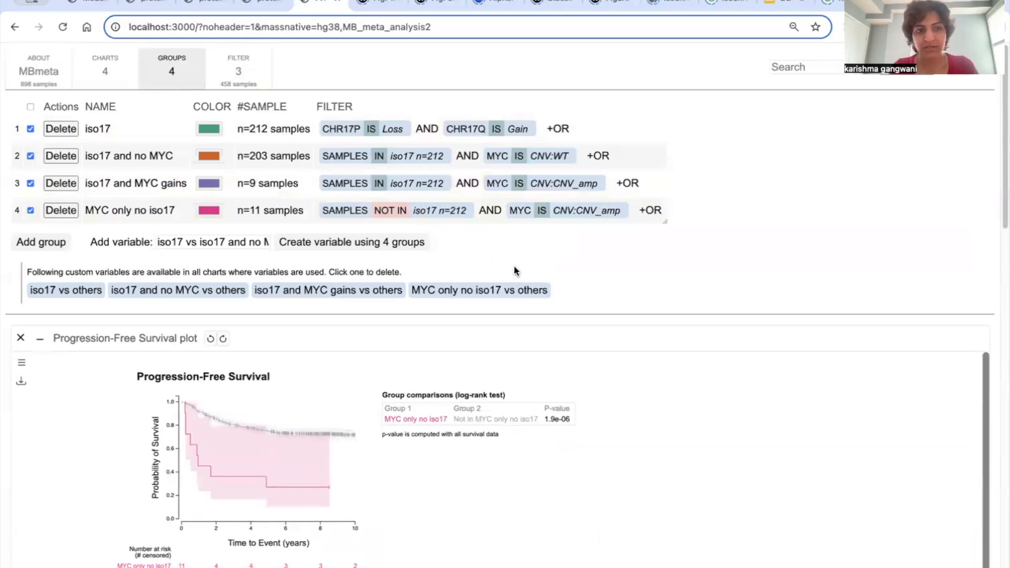
scroll(465, 453, "down", 2)
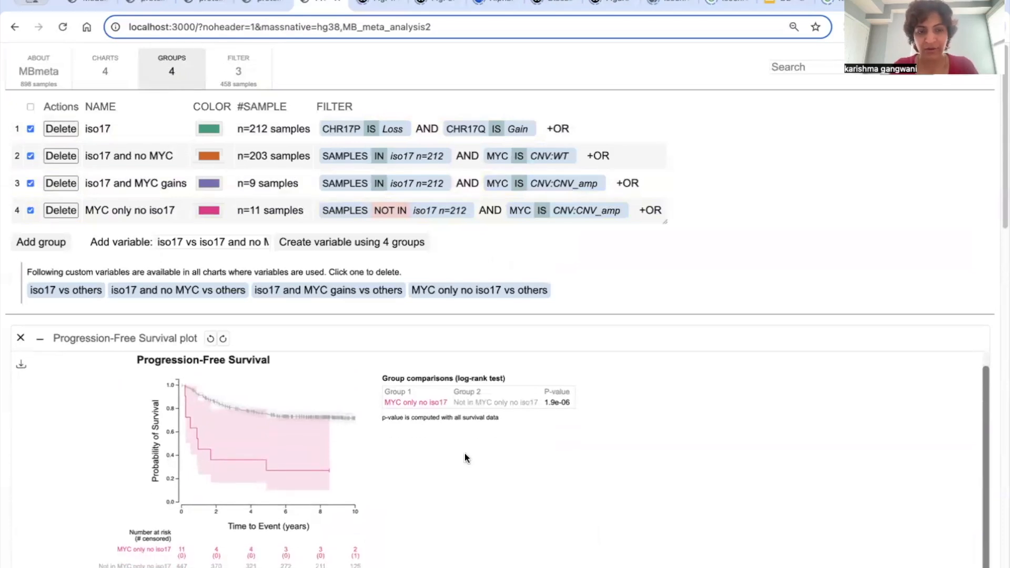
scroll(374, 511, "down", 3)
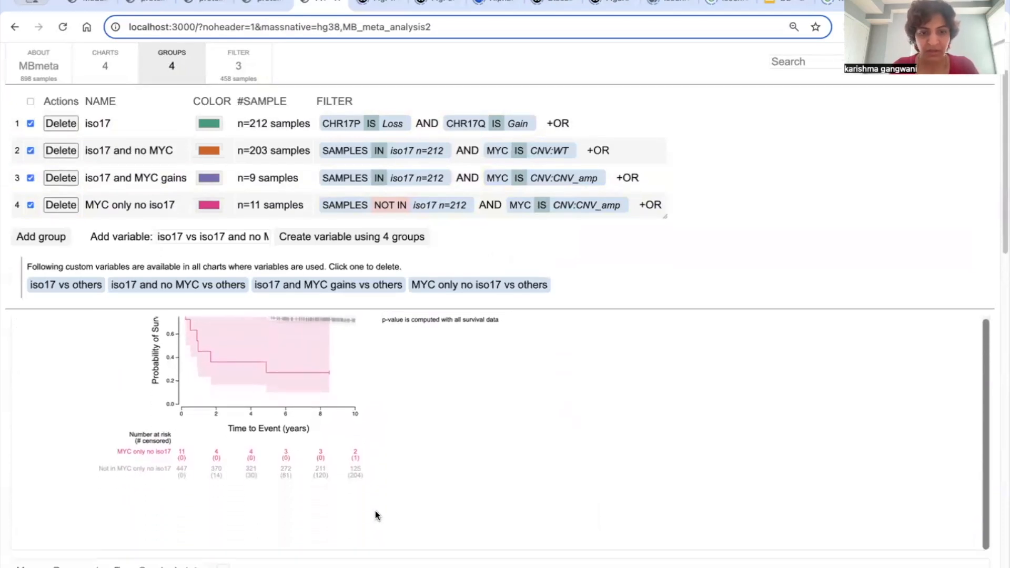
scroll(177, 465, "up", 2)
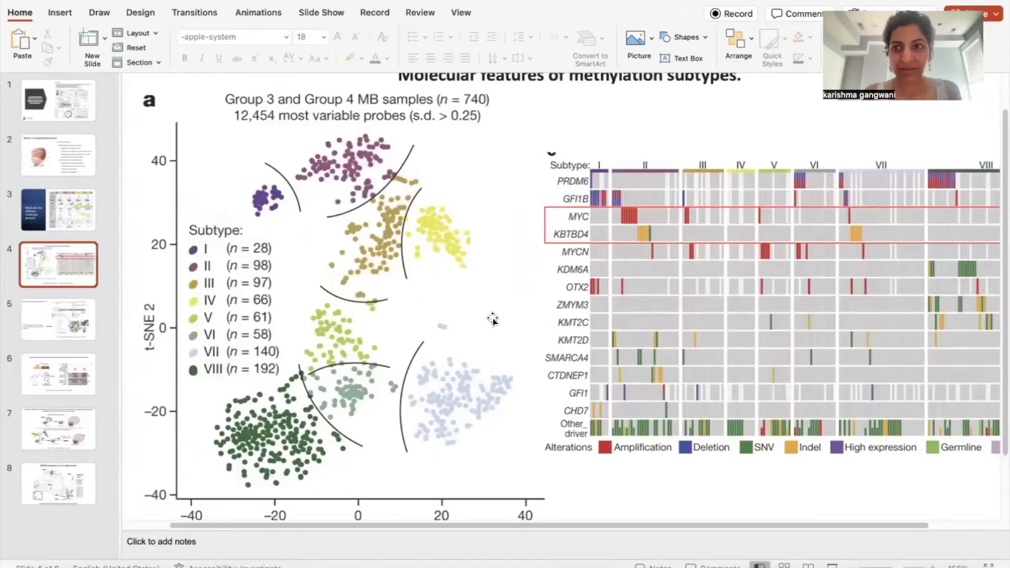
scroll(494, 320, "down", 1)
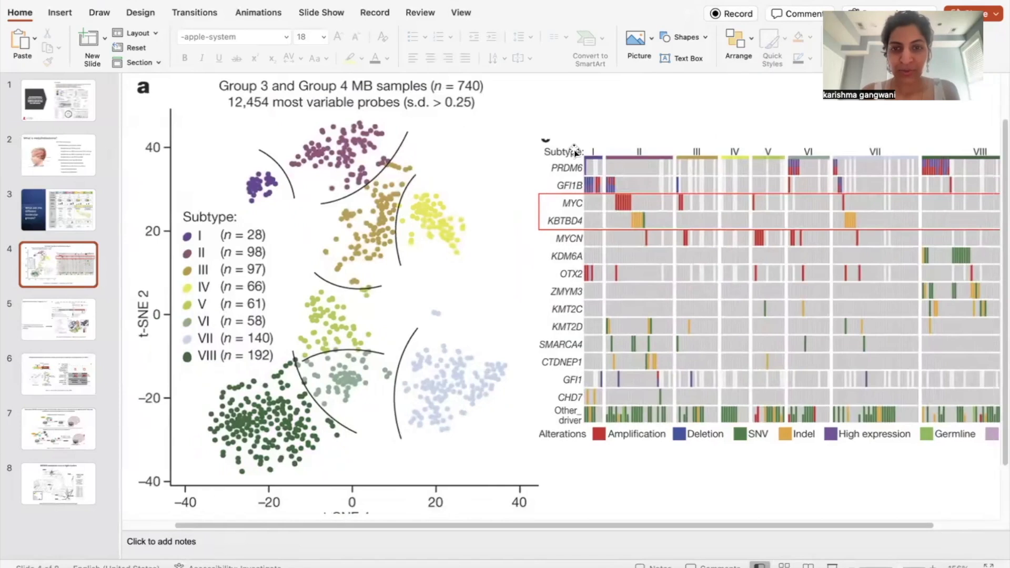
Step: In the PowerPoint presentation, examine the MYC and KBTBD4 alterations by subtype on slide 4 and the KBTBD4 mutation figures on slide 5
scroll(573, 150, "right", 3)
scroll(482, 258, "down", 1)
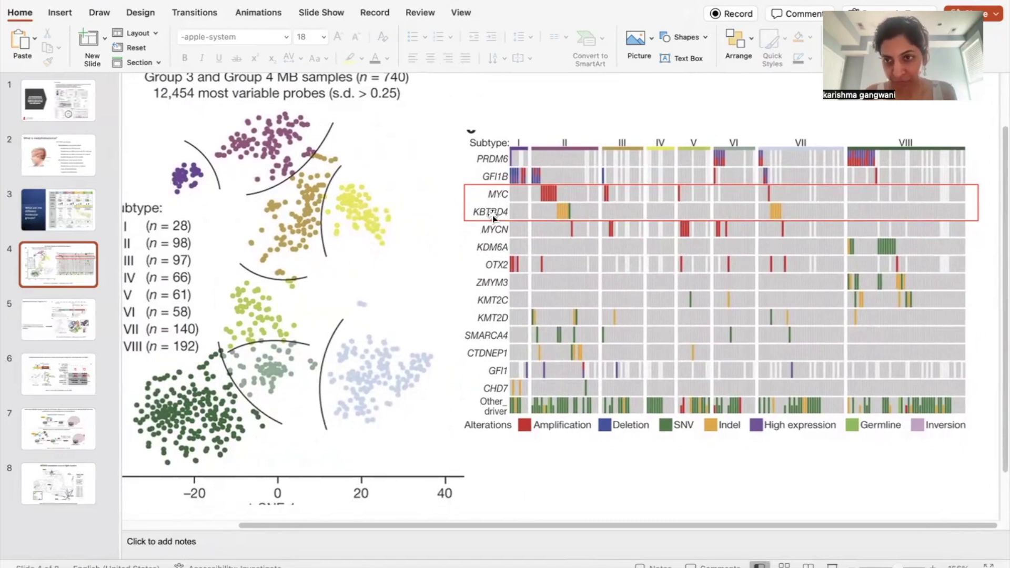
left_click(49, 305)
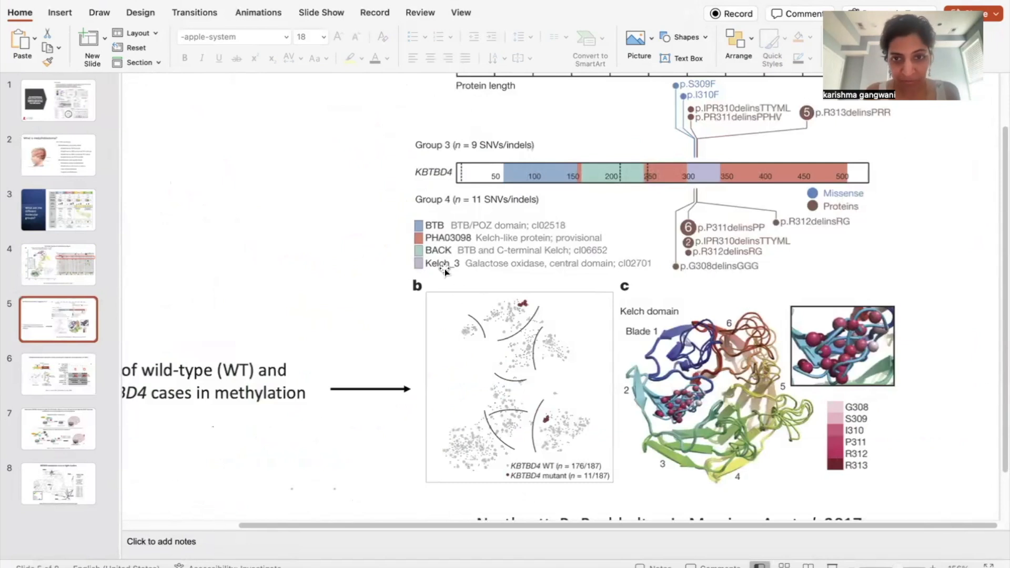
scroll(444, 271, "up", 2)
scroll(445, 271, "left", 3)
scroll(445, 271, "right", 3)
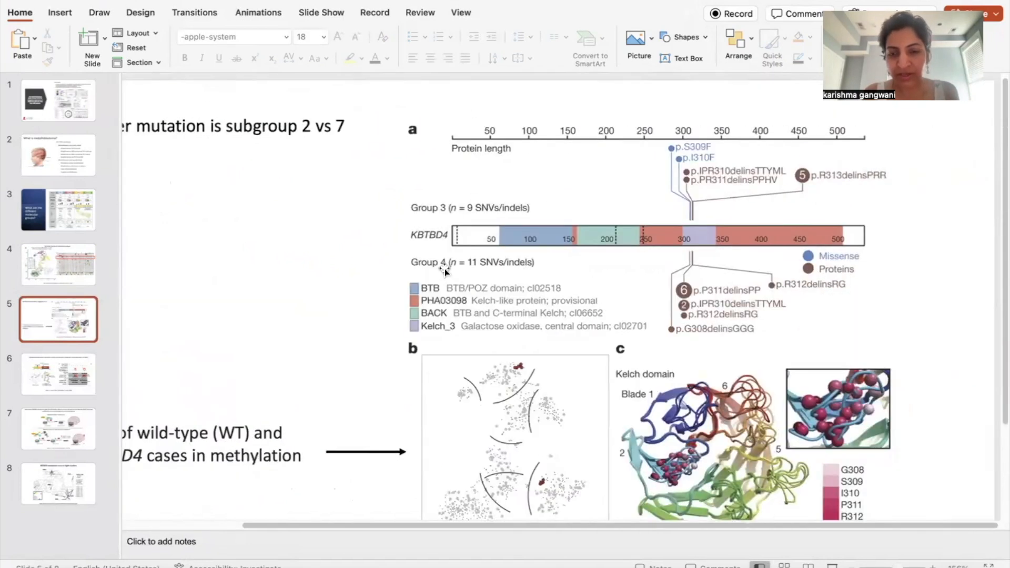
scroll(444, 271, "down", 2)
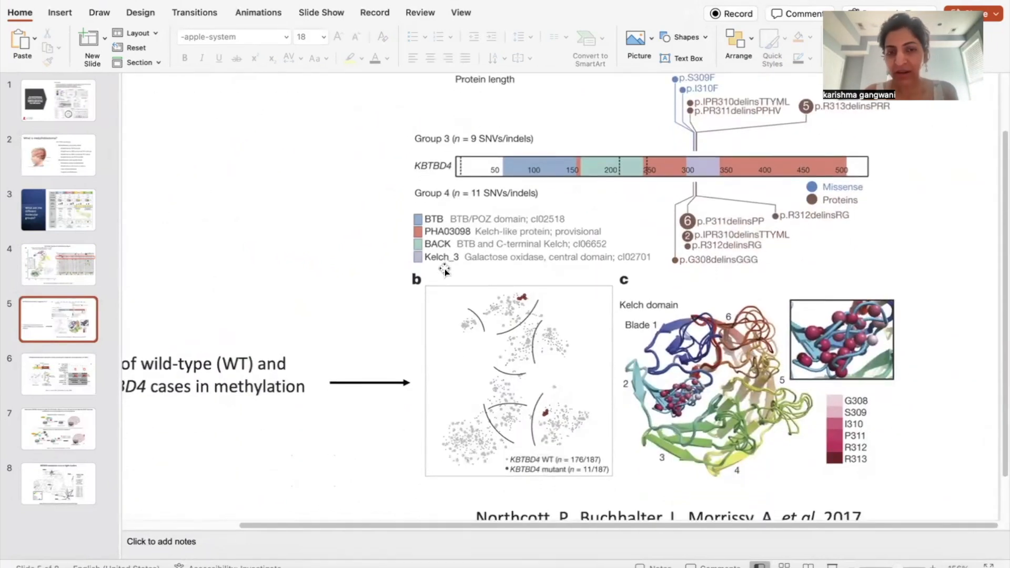
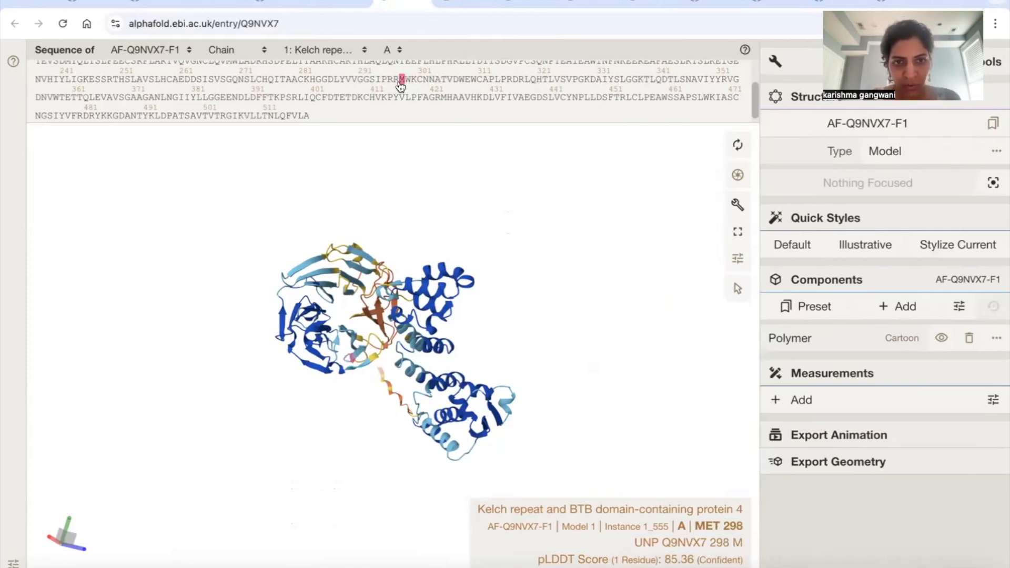
Step: Compare the KBTBD4 residue positions in the AlphaFold sequence with the mutation labels on the methylome TSNE of PowerPoint slide 8
key("super+Tab")
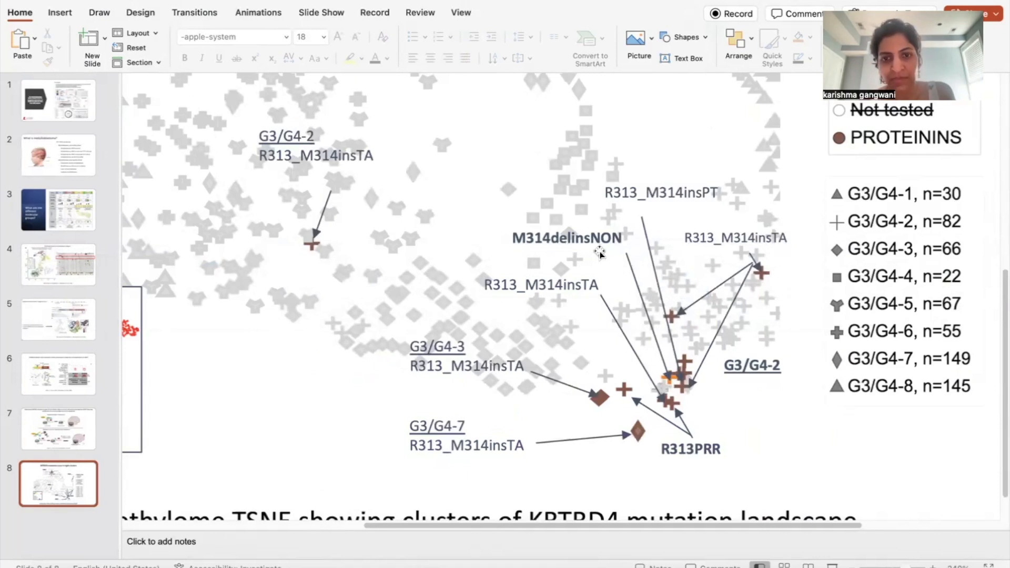
key("super+Tab")
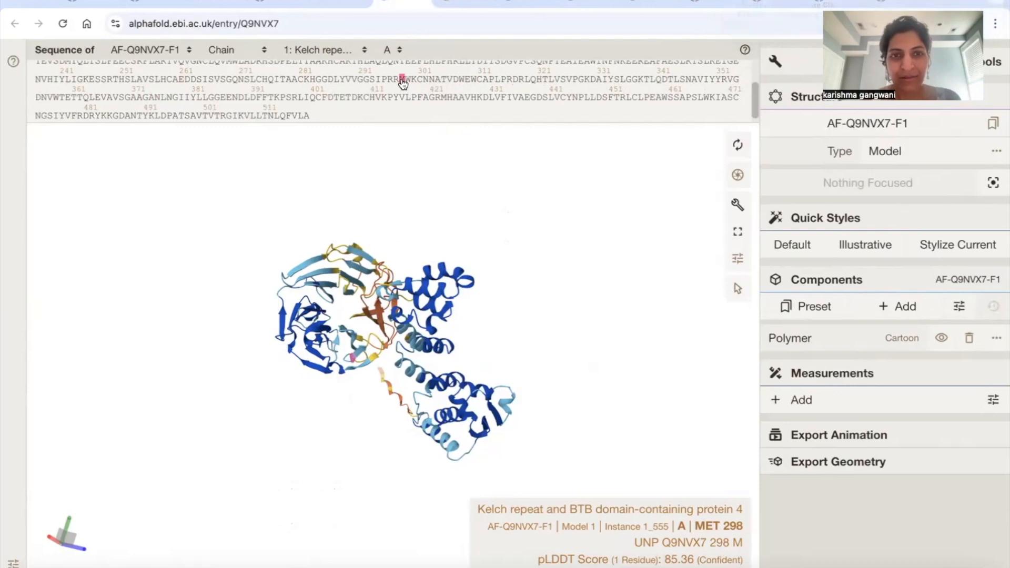
key("super+Tab")
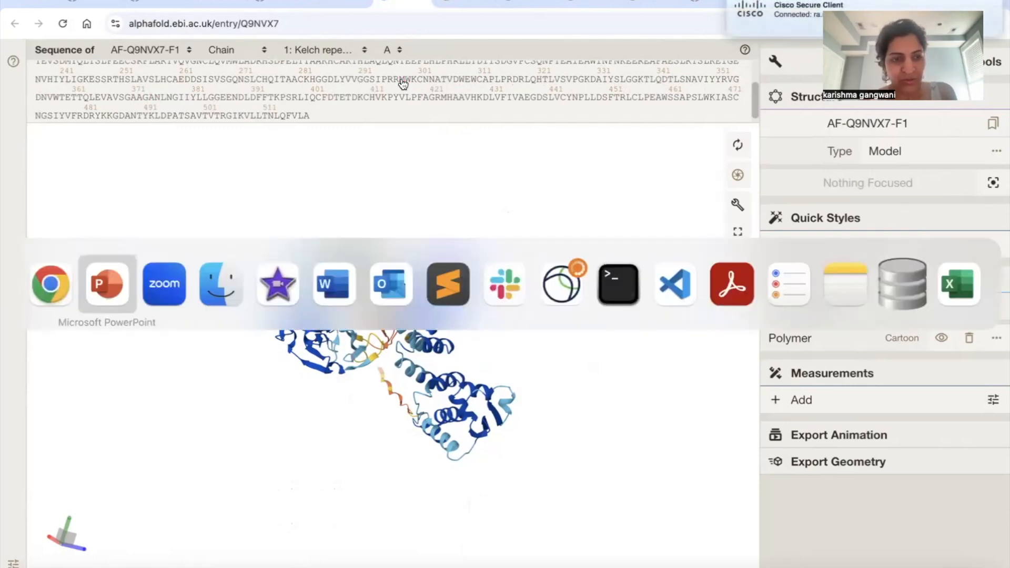
scroll(675, 357, "down", 2)
scroll(676, 358, "up", 2)
scroll(676, 357, "left", 3)
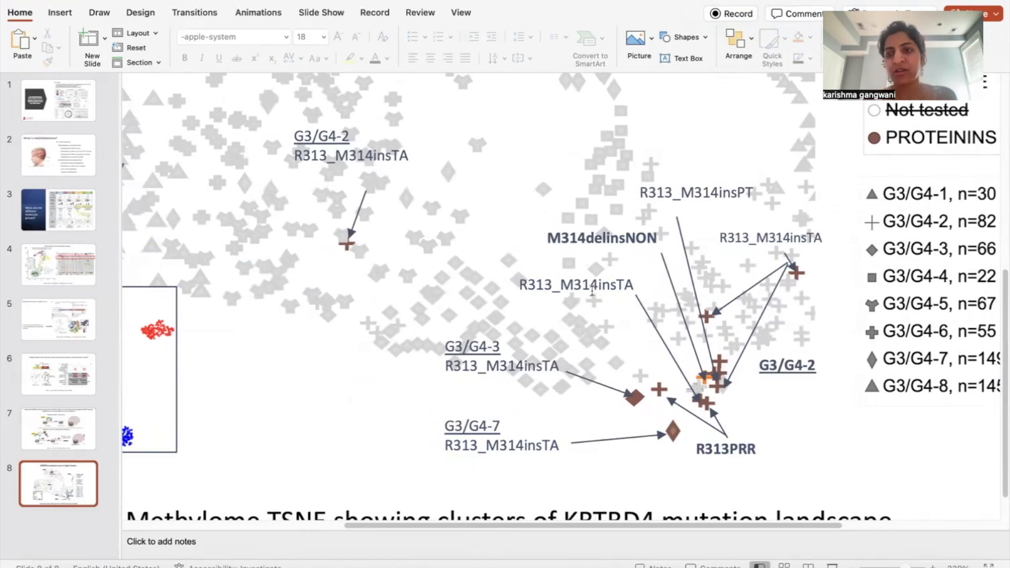
left_click(548, 335)
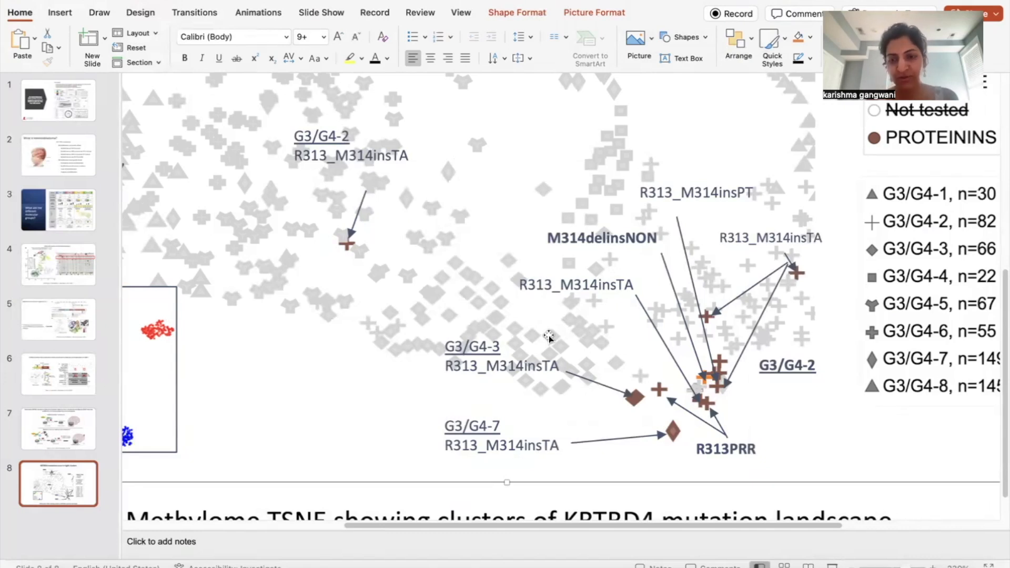
Step: Switch to the MBmeta page in Chrome, reload it and open the Methylome TSNE scatter plot
key("super+Tab")
key("super+Tab")
key("super+Tab")
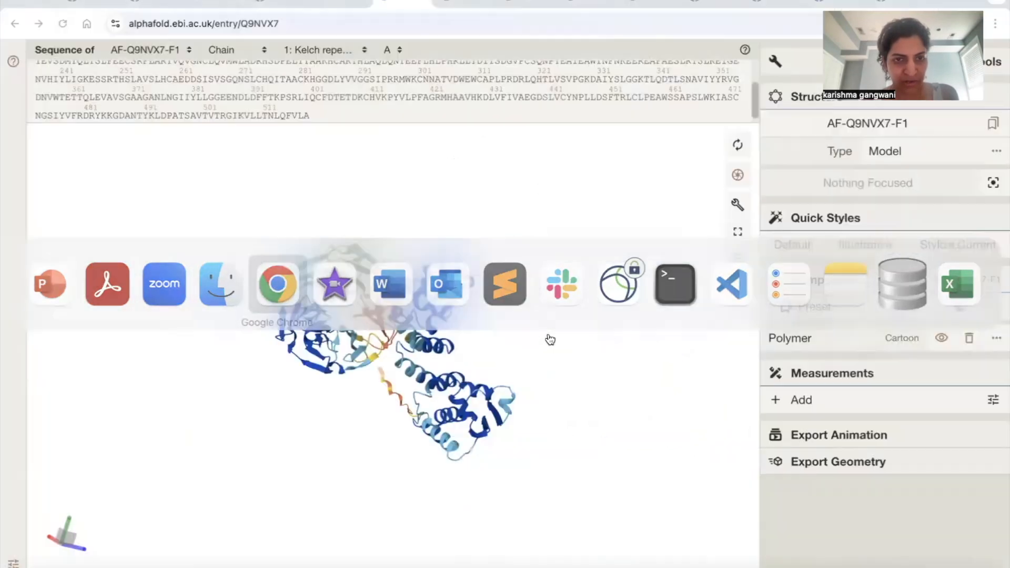
left_click(329, 5)
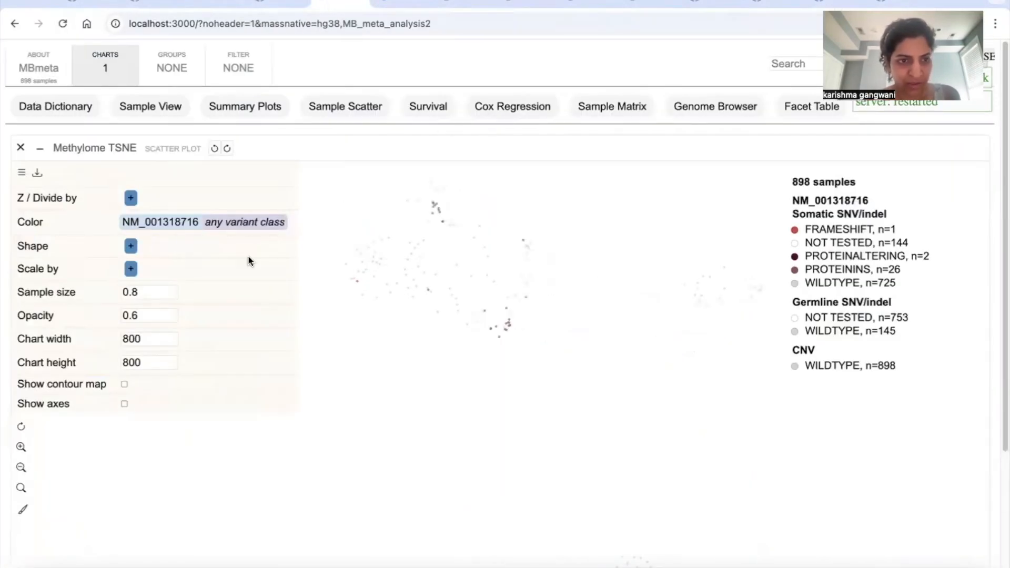
left_click(63, 25)
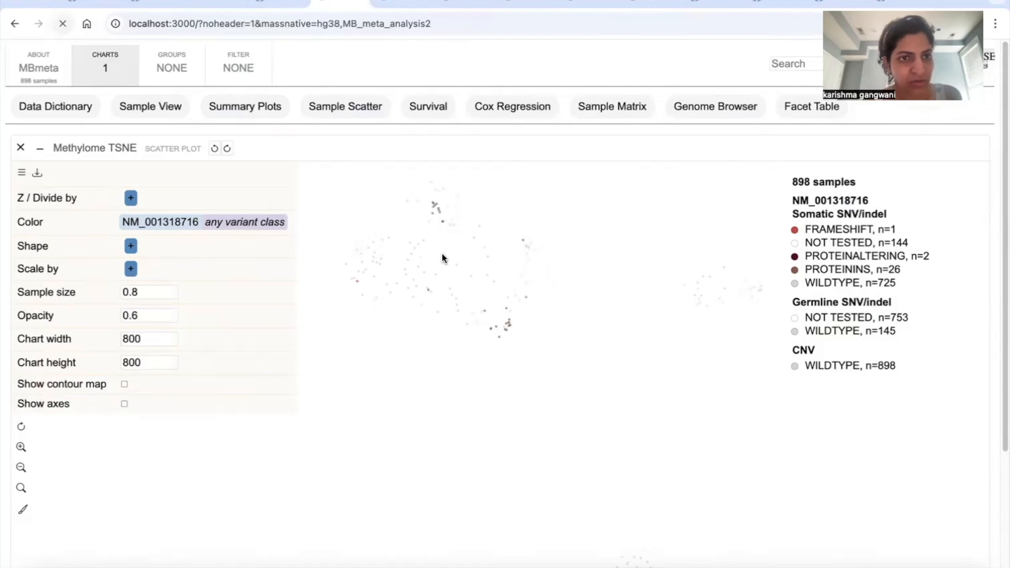
left_click(121, 73)
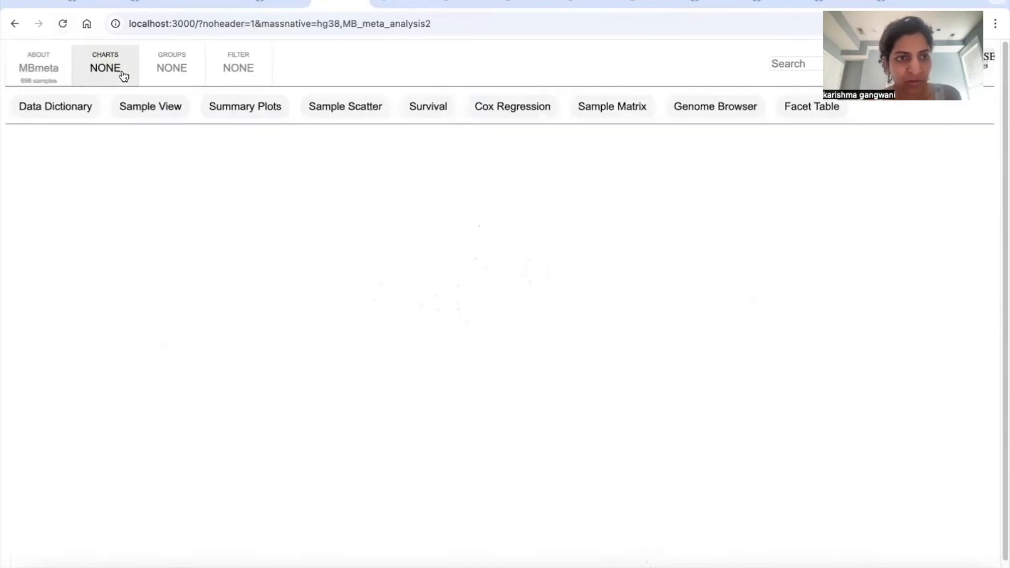
left_click(311, 108)
left_click(331, 133)
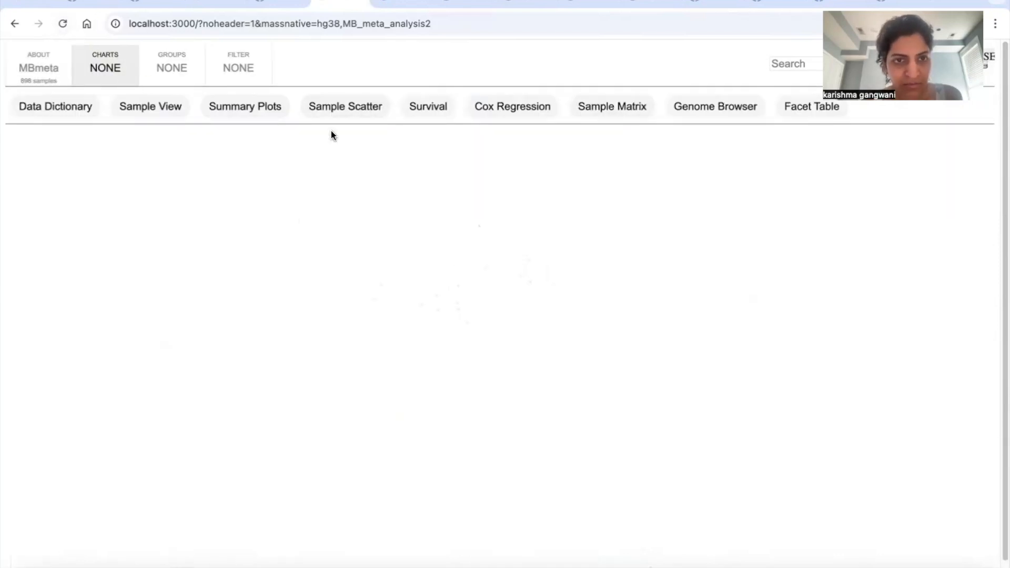
left_click(20, 176)
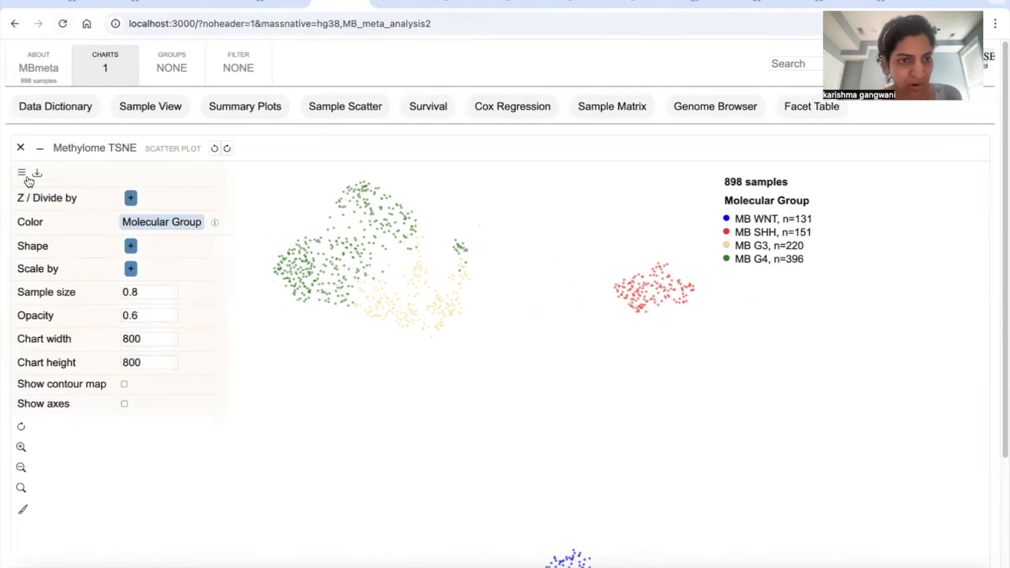
left_click(153, 221)
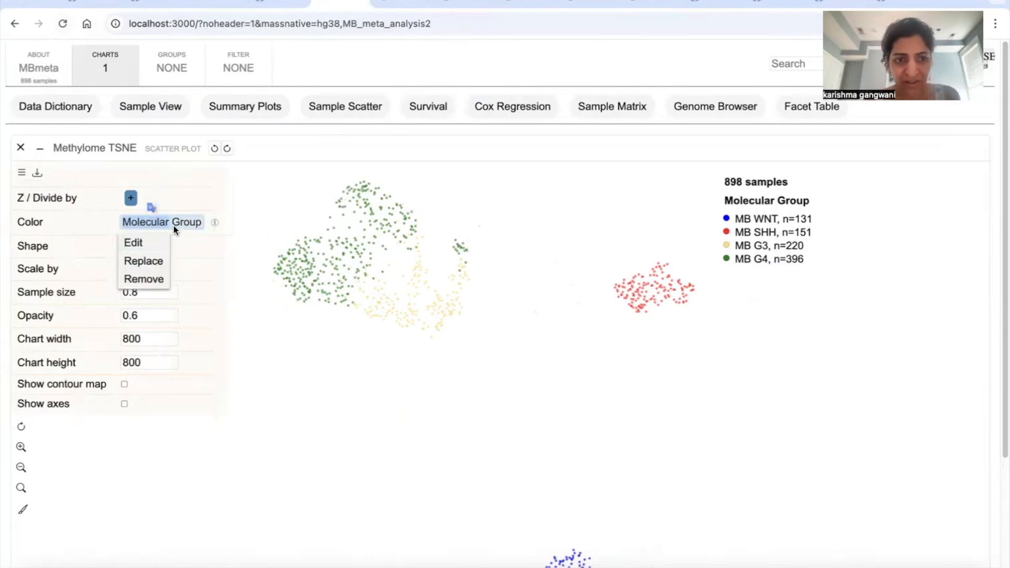
left_click(146, 261)
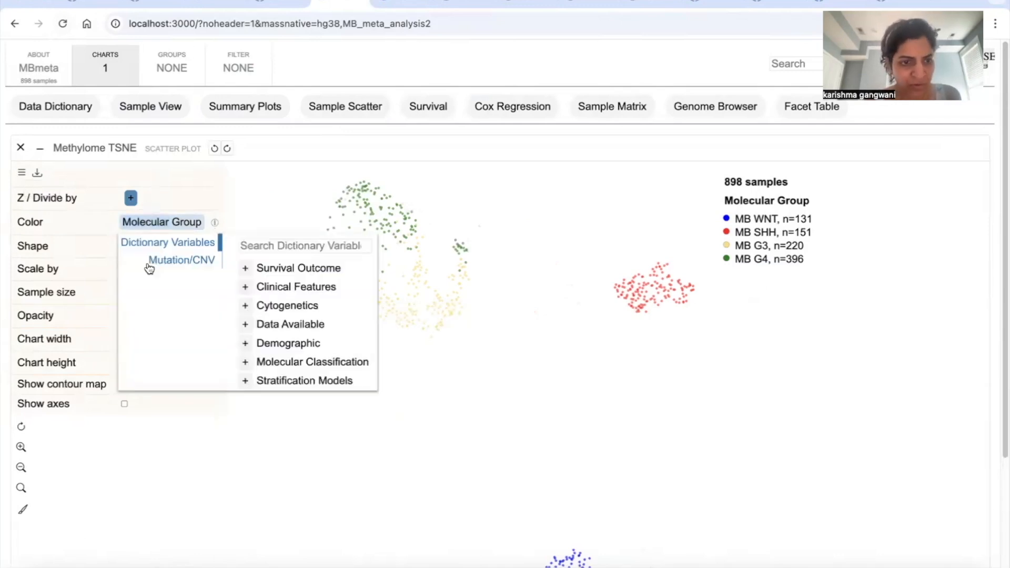
left_click(176, 260)
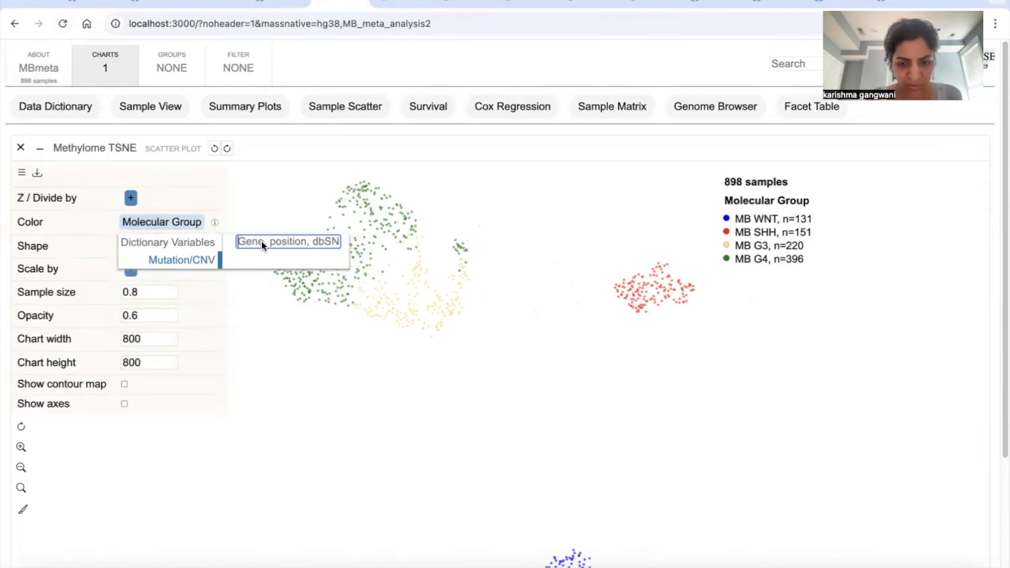
type("KBTBD")
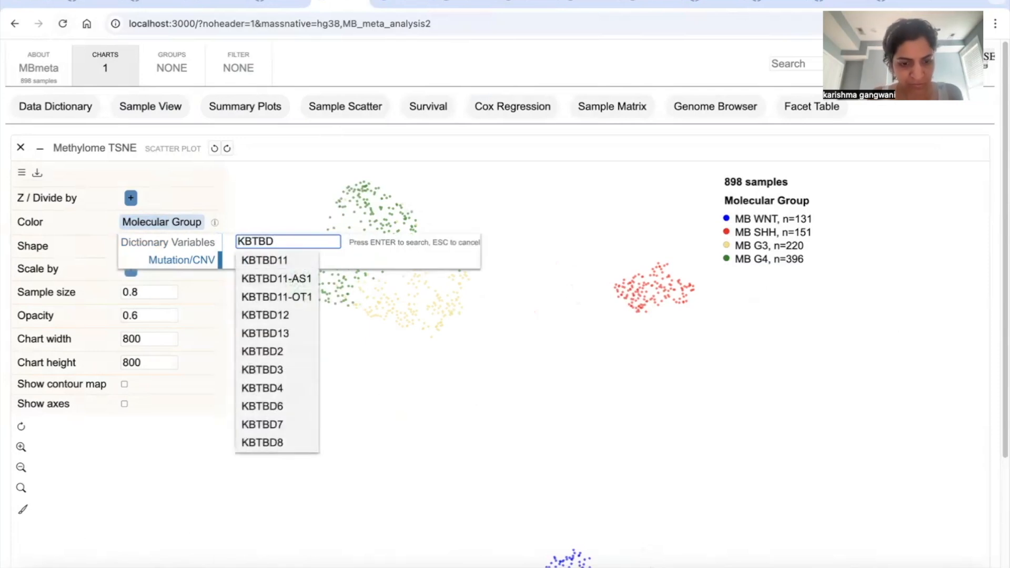
type("4")
left_click(277, 259)
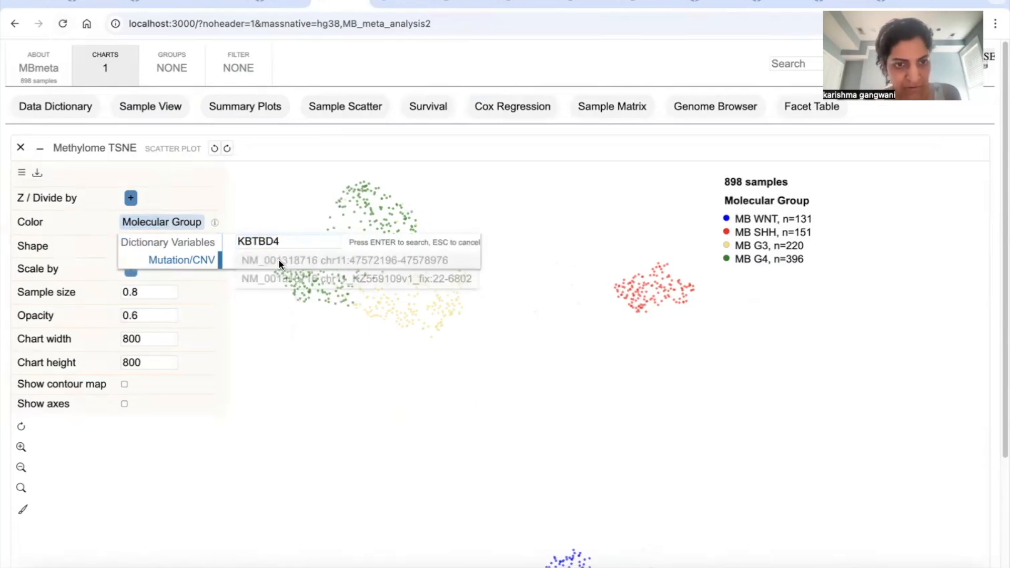
left_click(330, 263)
left_click(21, 172)
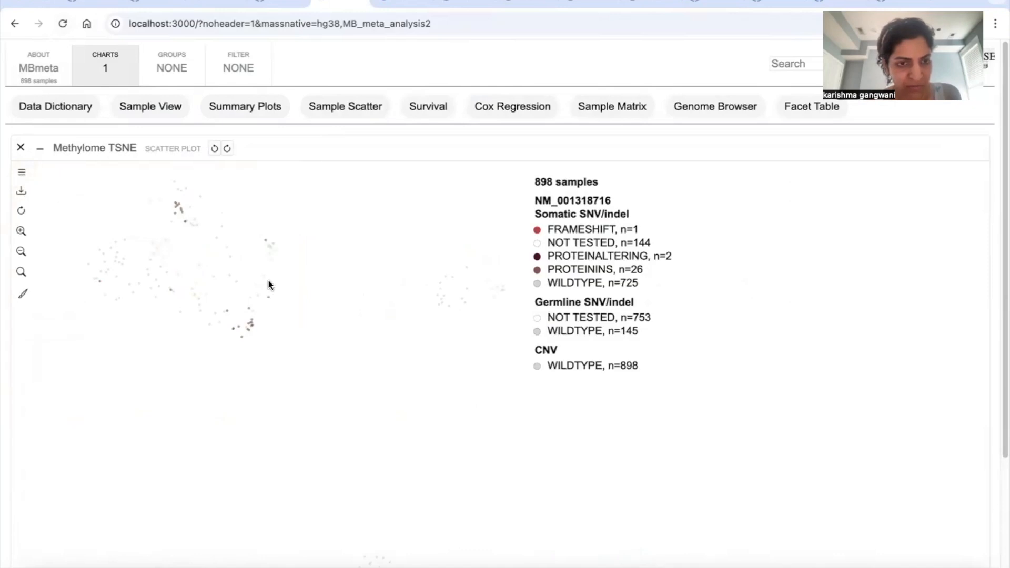
Step: Hide the CNV wildtype, germline not tested, germline wildtype and somatic not tested categories in the Group 3/4 clusters
scroll(269, 280, "up", 10)
left_click_drag(159, 309, 310, 371)
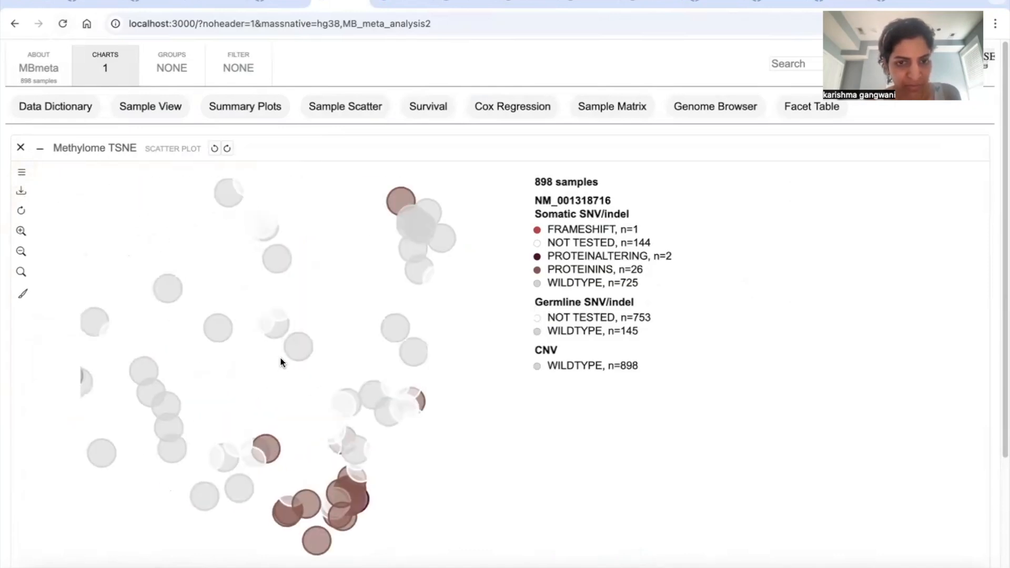
scroll(282, 372, "down", 5)
left_click_drag(234, 356, 313, 349)
left_click(570, 365)
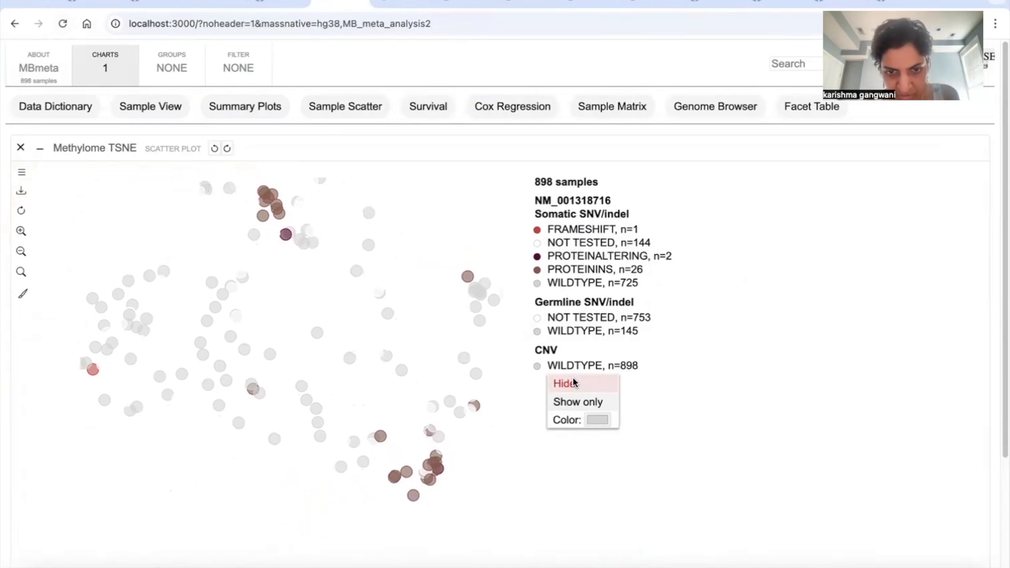
left_click(573, 381)
left_click(576, 316)
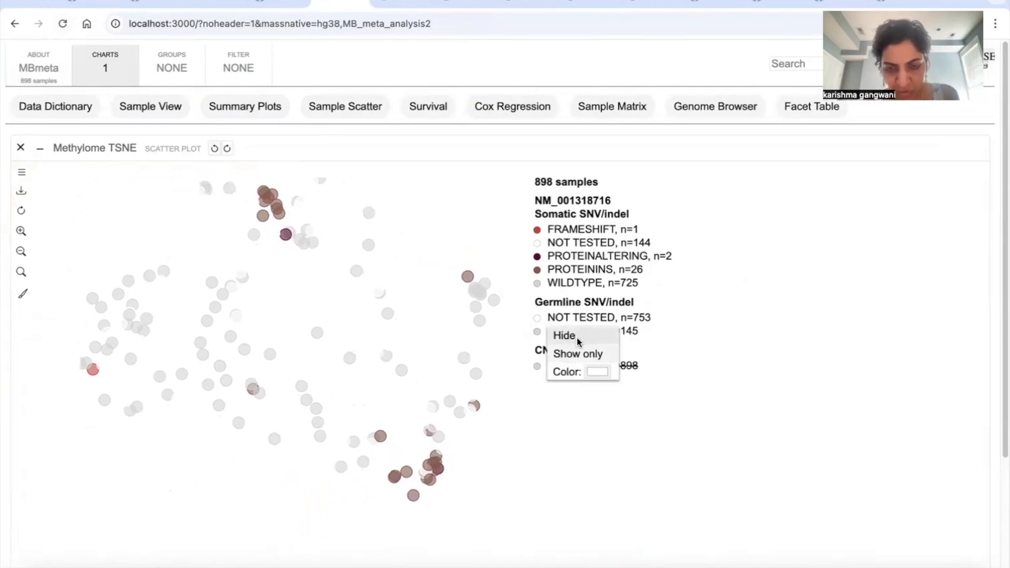
left_click(573, 334)
left_click(573, 331)
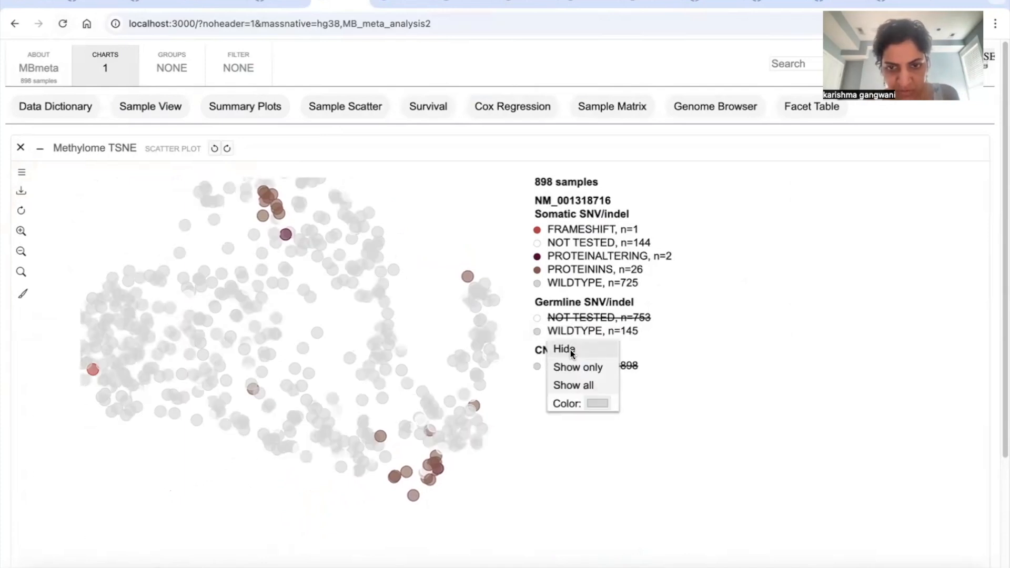
left_click(572, 349)
left_click(569, 243)
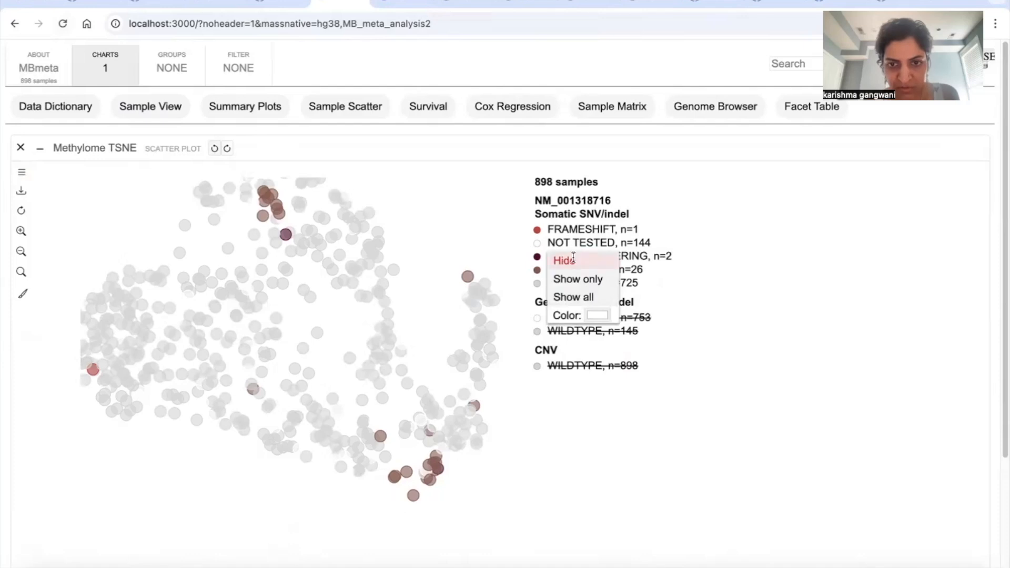
left_click(573, 260)
left_click_drag(305, 295, 320, 330)
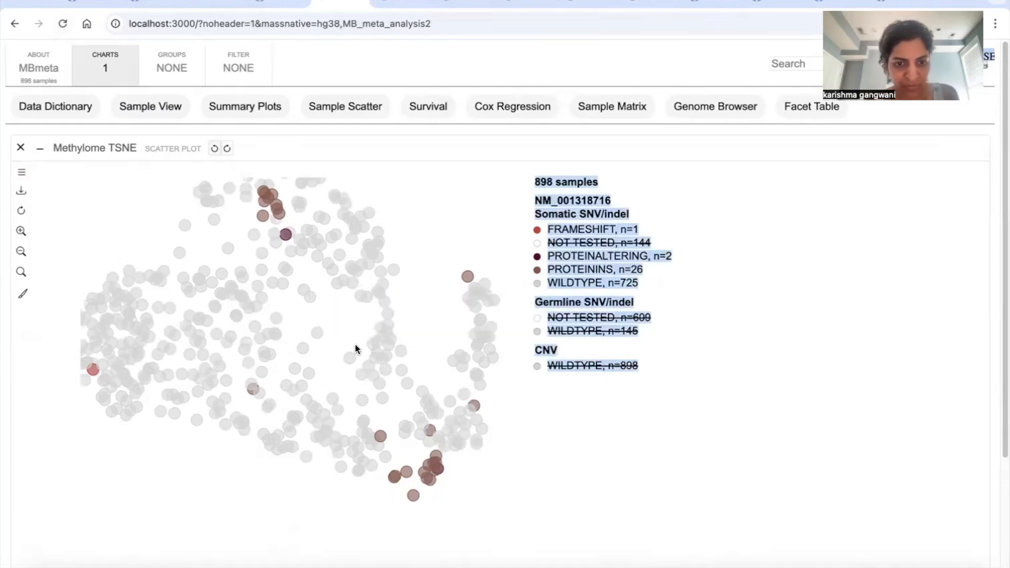
left_click(505, 423)
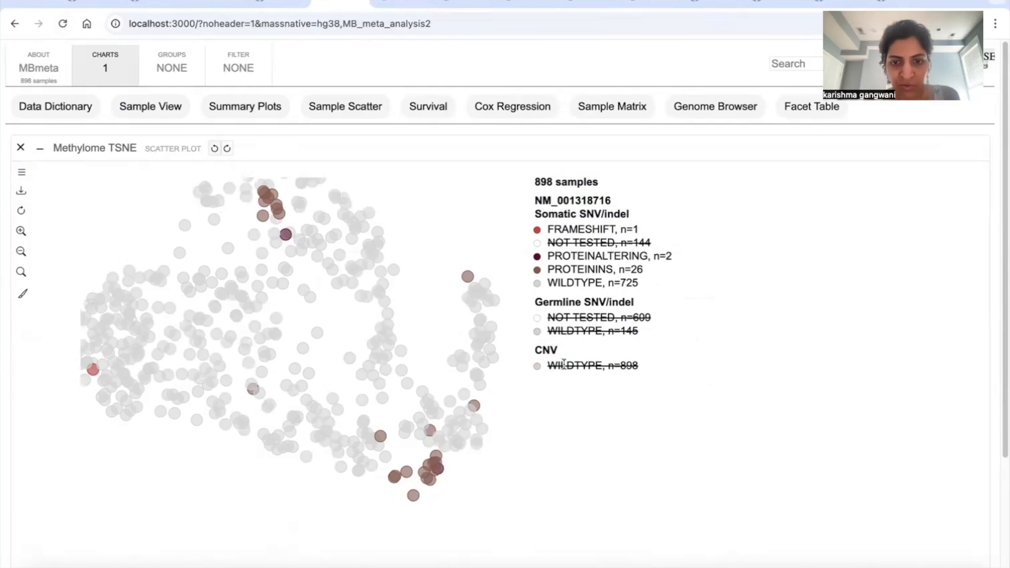
Step: Inspect the KBTBD4 variants of the protein-insertion samples in the upper Group 3/4 cluster
mouse_move(351, 404)
left_mouse_down()
mouse_move(323, 386)
mouse_move(390, 413)
mouse_move(361, 398)
left_mouse_up()
mouse_move(286, 209)
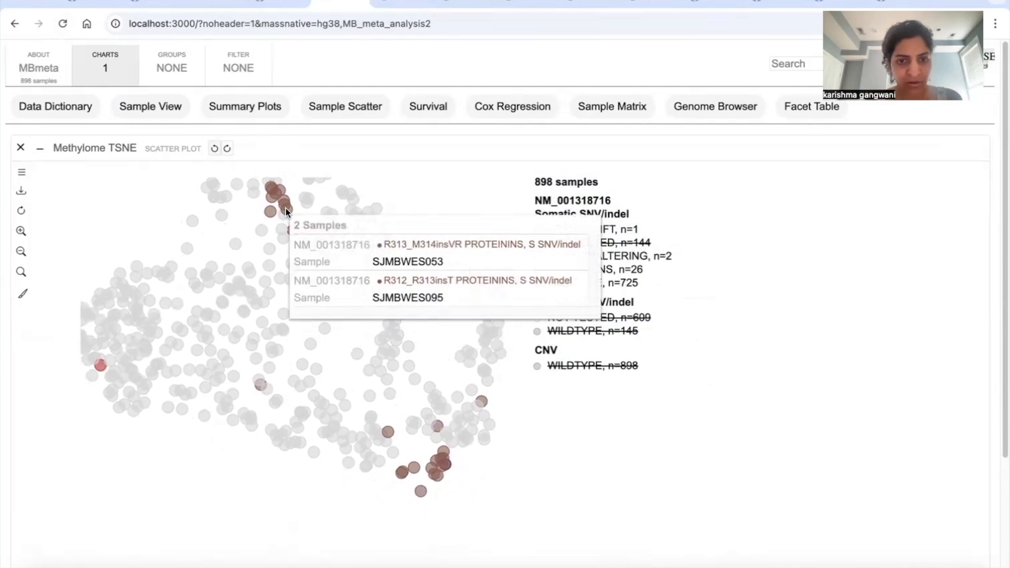
left_click_drag(276, 250, 277, 264)
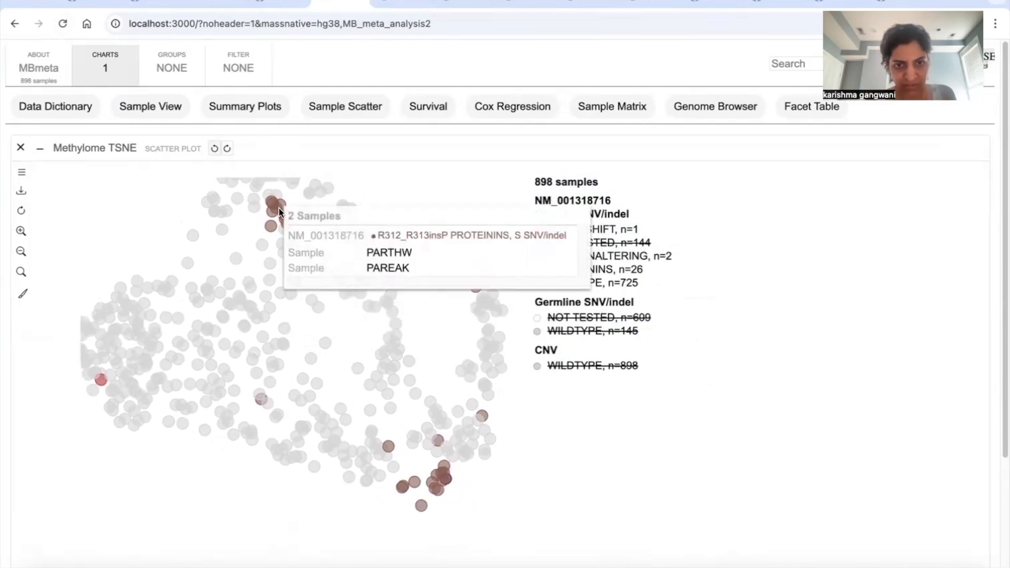
Step: Set the plot's sample shape to Molecular Subgroup from the Molecular Classification variables and close the plot settings
left_click(23, 174)
left_click(133, 245)
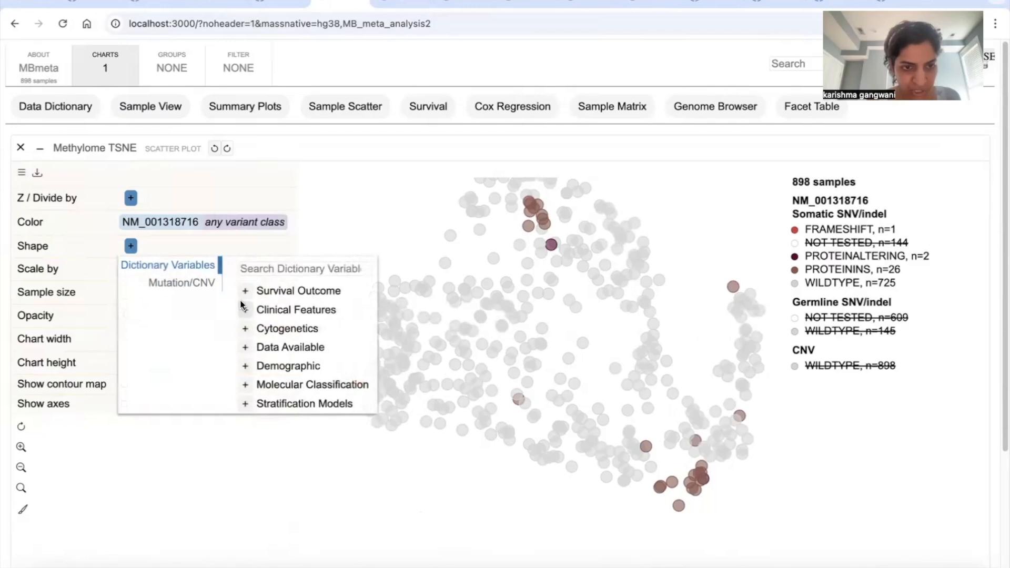
left_click(245, 385)
scroll(305, 475, "down", 1)
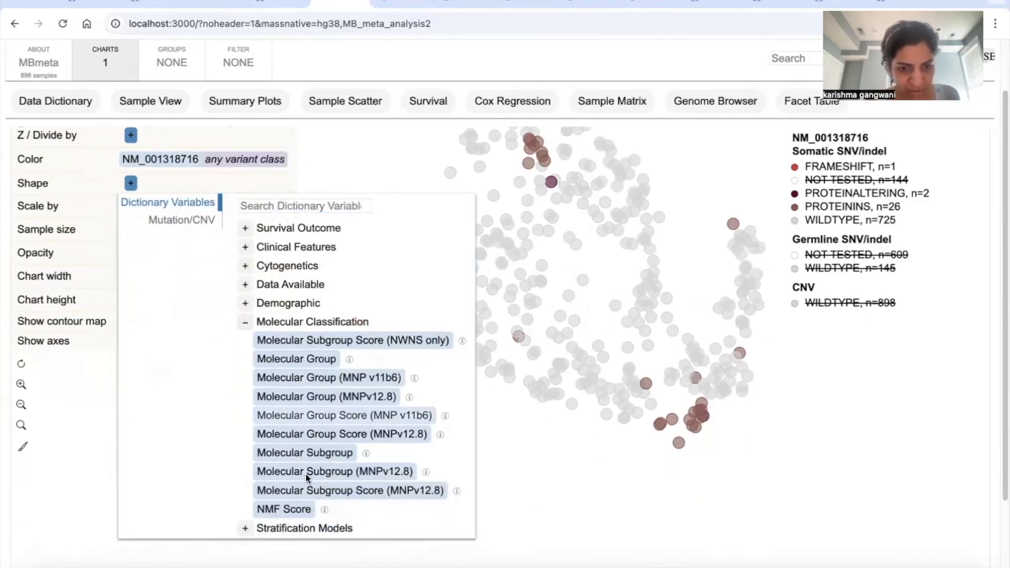
left_click(310, 446)
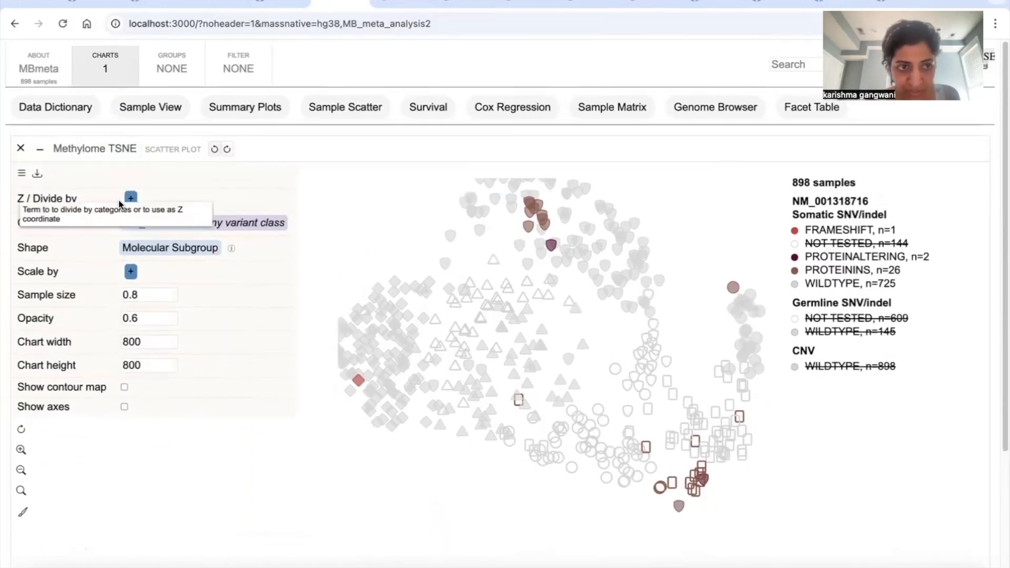
left_click(22, 173)
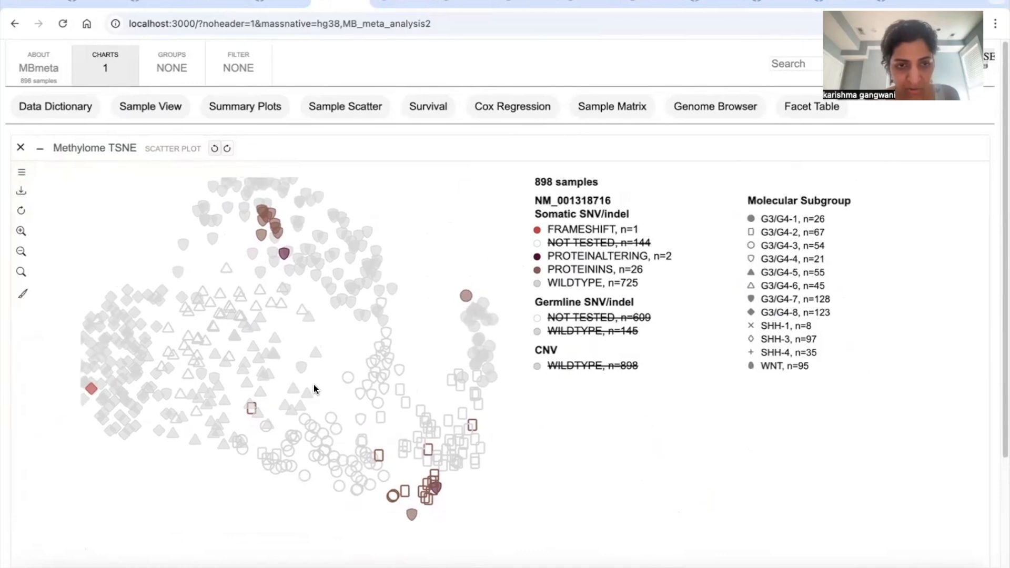
Step: Inspect the KBTBD4 variant and molecular subgroup of the mutated samples in the upper and lower Group 3/4 clusters
mouse_move(289, 223)
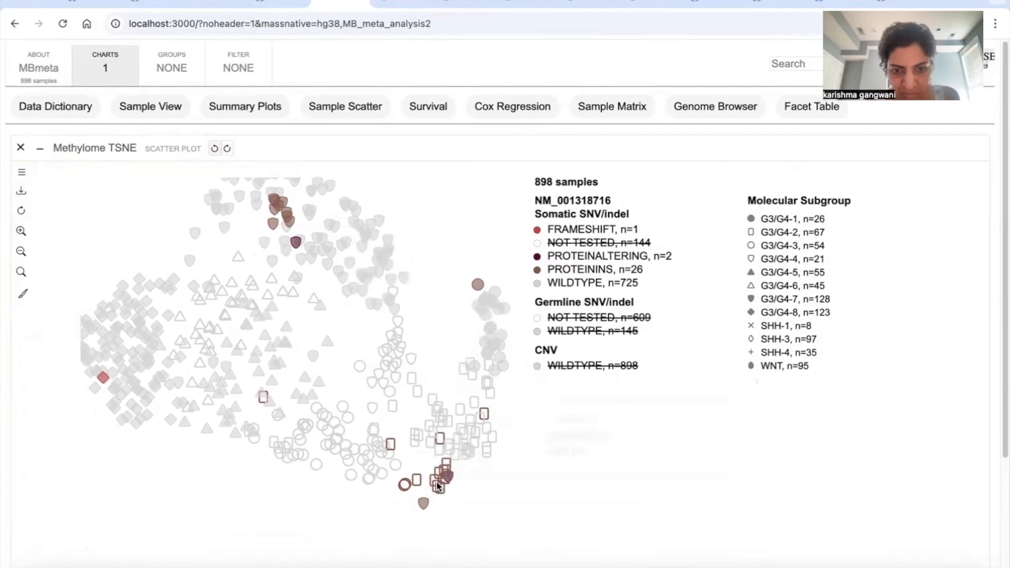
left_click_drag(428, 465, 435, 456)
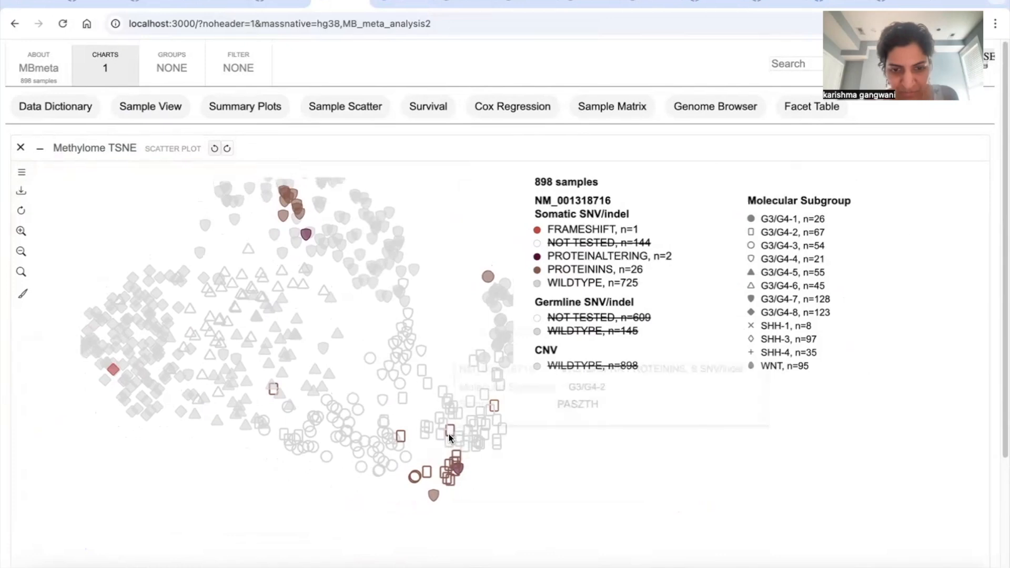
mouse_move(405, 445)
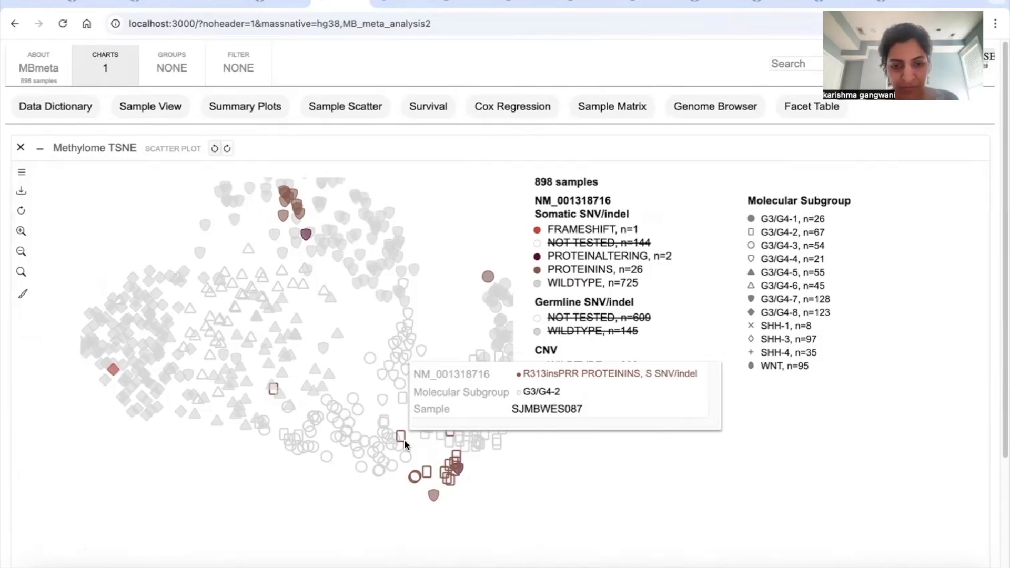
mouse_move(432, 495)
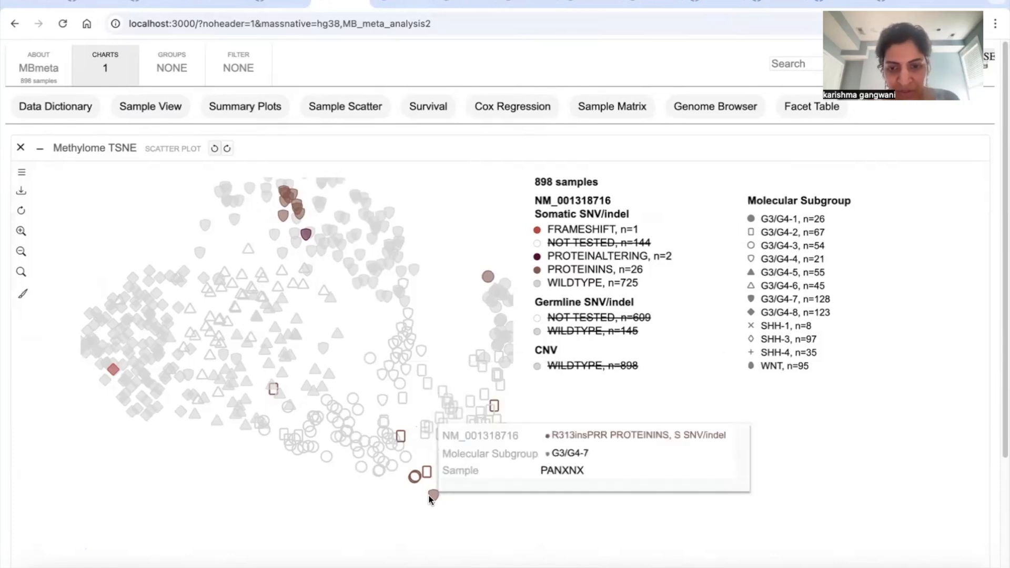
mouse_move(459, 469)
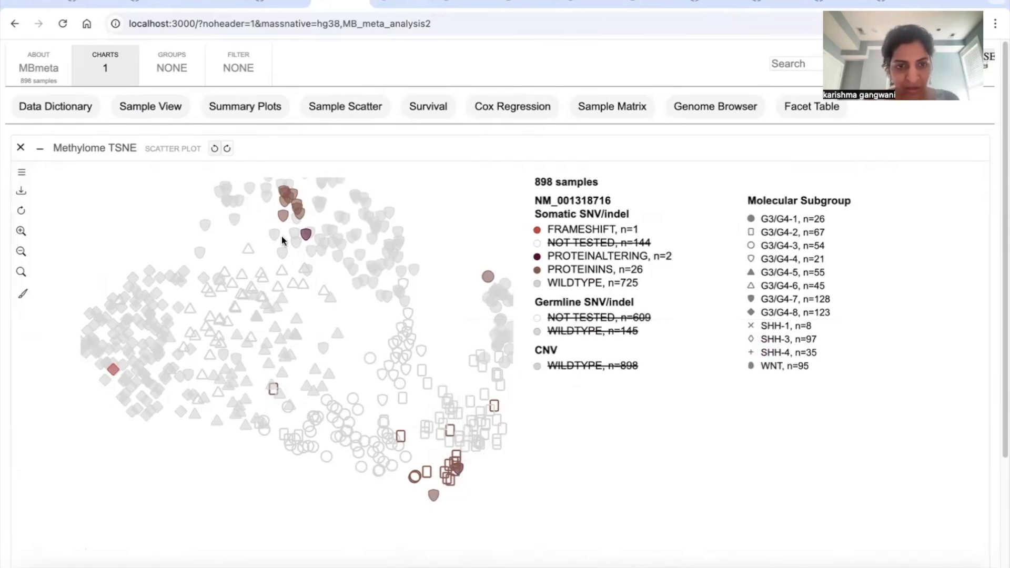
Step: Compare the KBTBD4 variant and subgroup of the protein-altering, protein-insertion and frameshift samples, including the isolated ones outside the main mutated clusters
mouse_move(307, 233)
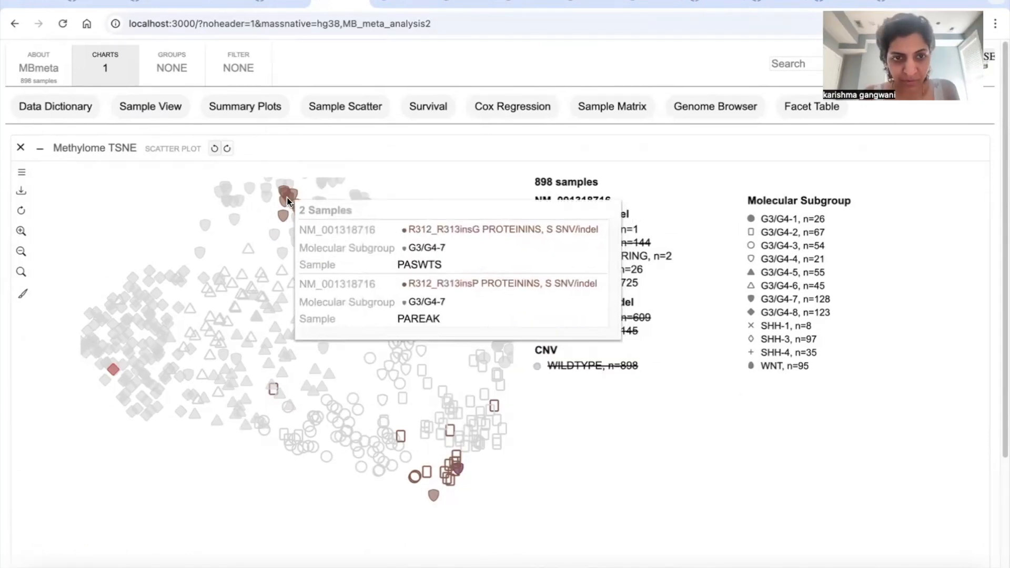
mouse_move(283, 194)
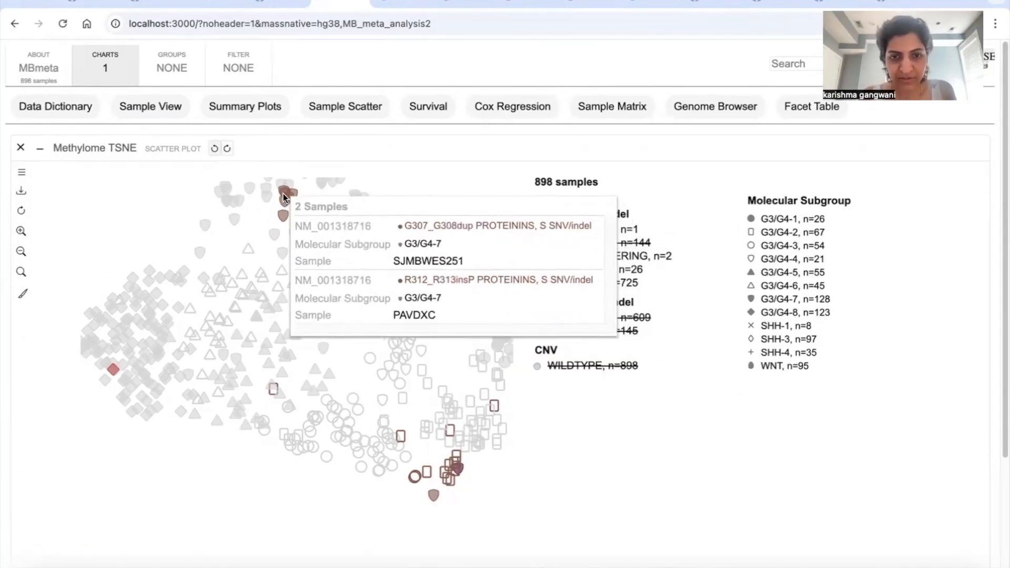
mouse_move(281, 217)
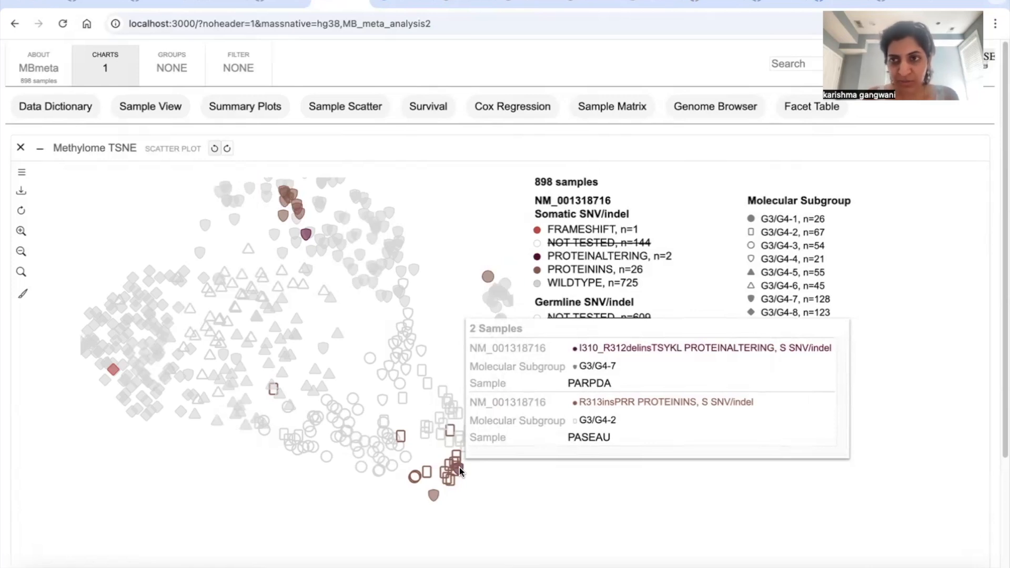
mouse_move(415, 481)
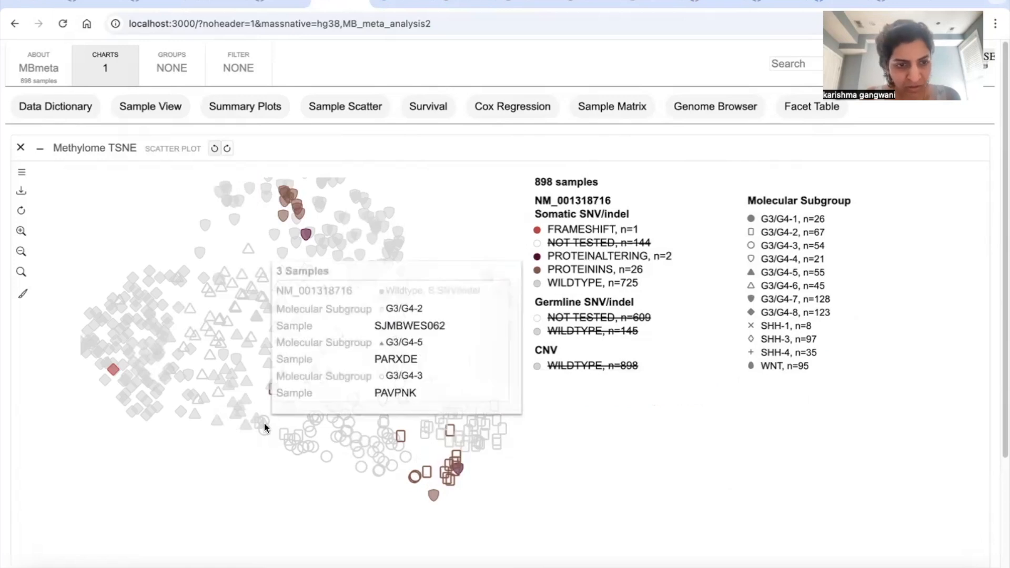
mouse_move(113, 368)
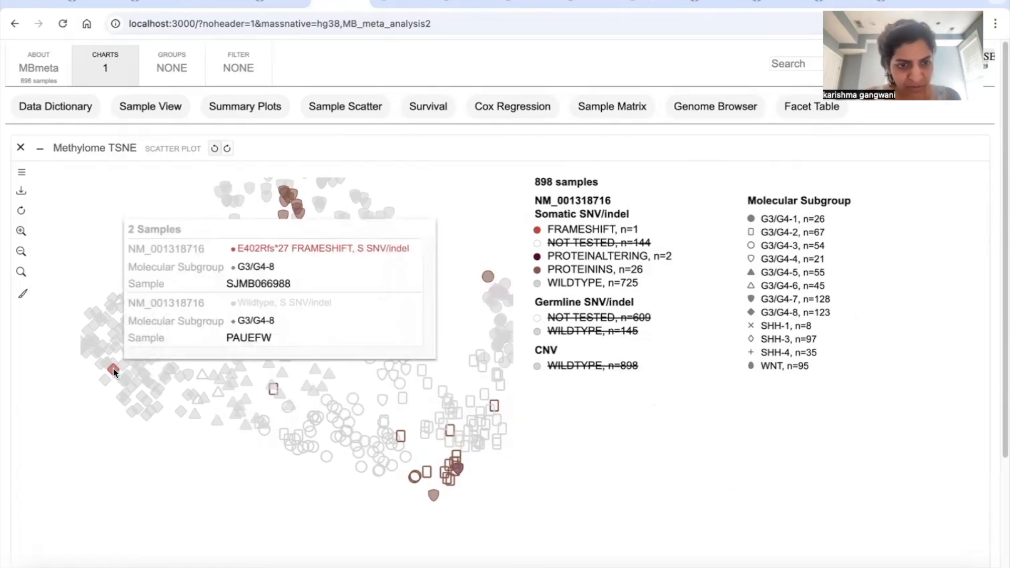
mouse_move(271, 393)
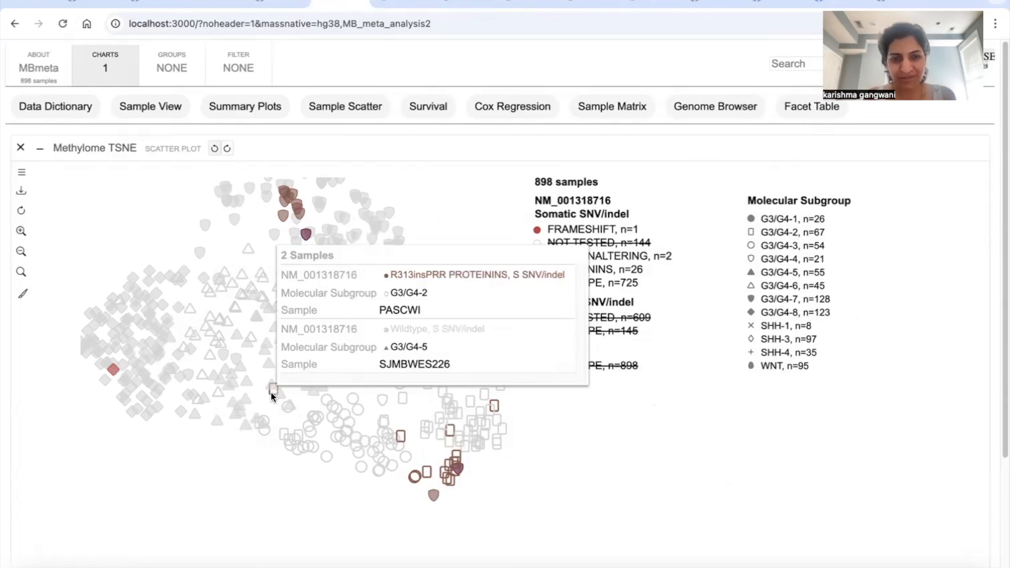
mouse_move(487, 279)
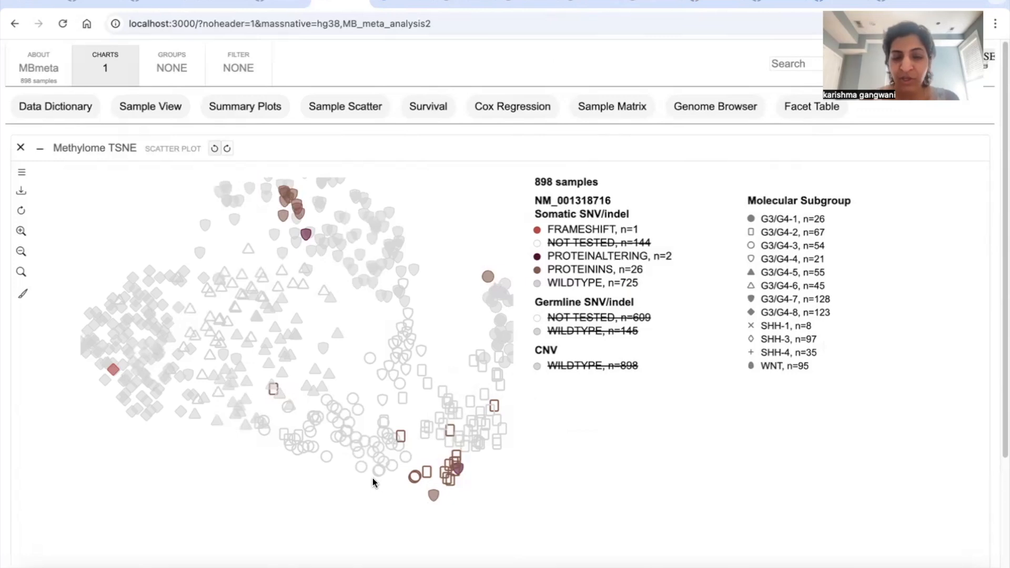
Step: Switch to the ProteinPaint read alignment of sample SJMB067030 at KBTBD4 and review the reads supporting the alternative allele
left_click(200, 8)
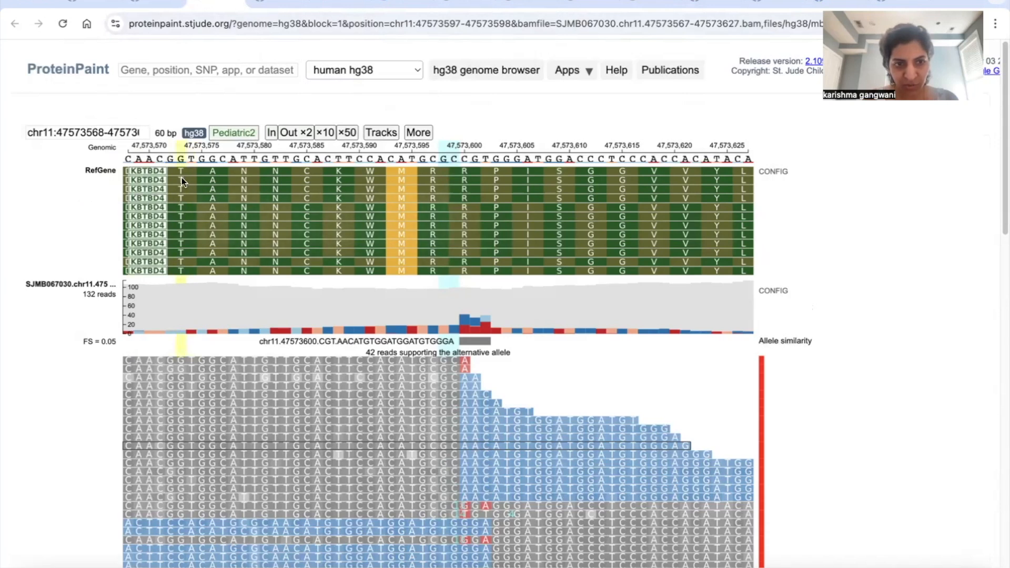
left_click(108, 132)
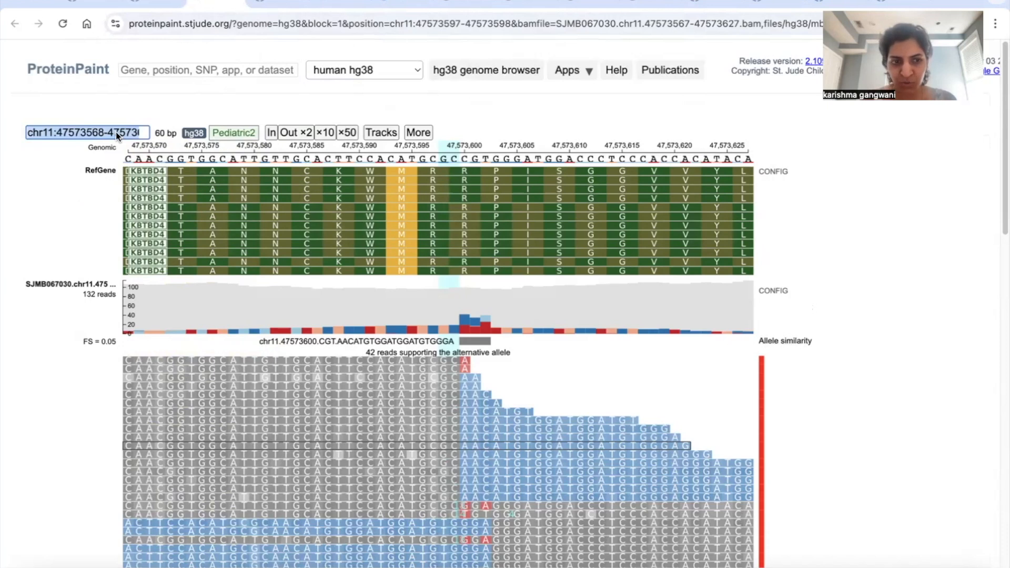
left_click(264, 27)
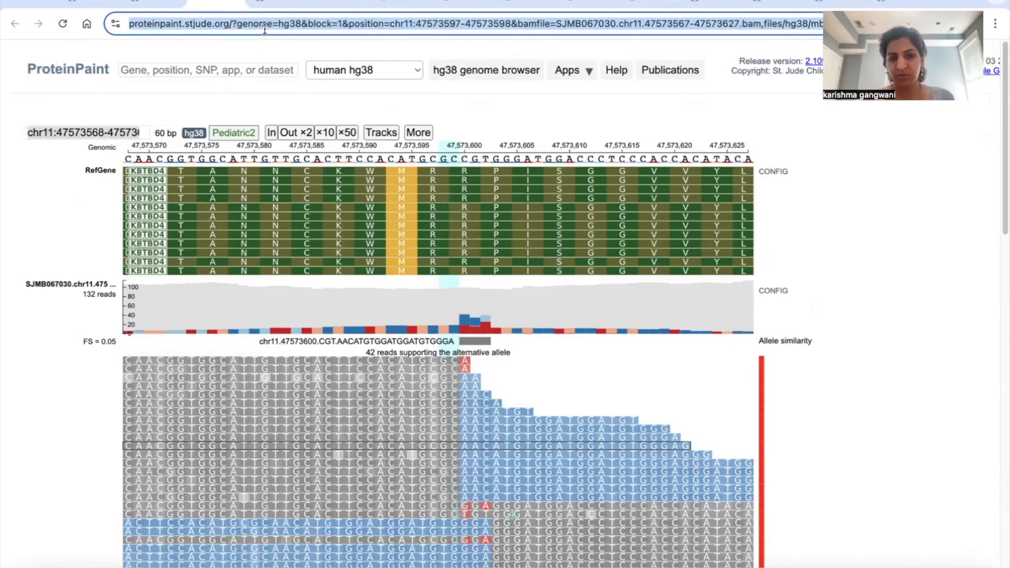
left_click(354, 217)
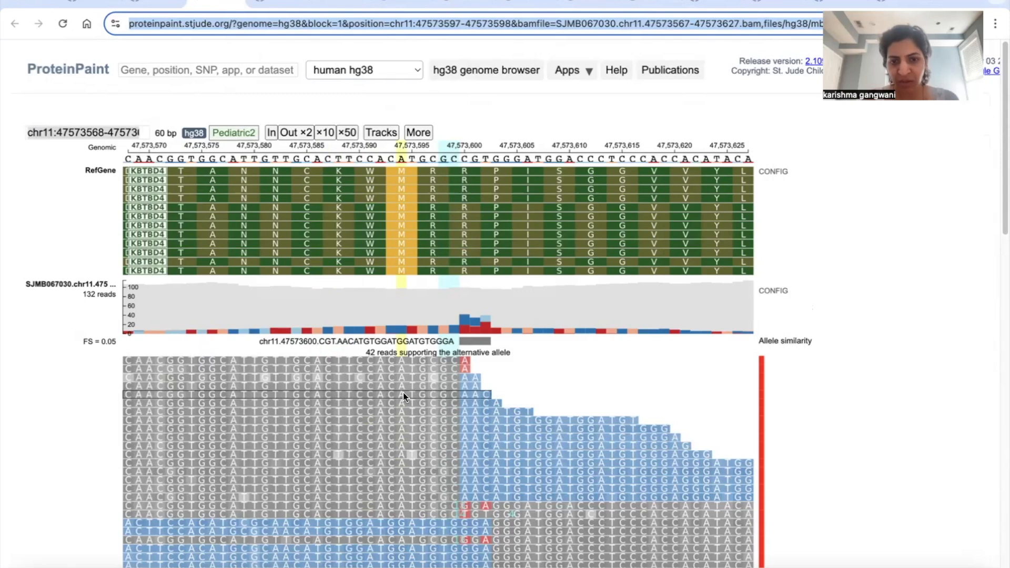
scroll(403, 393, "down", 4)
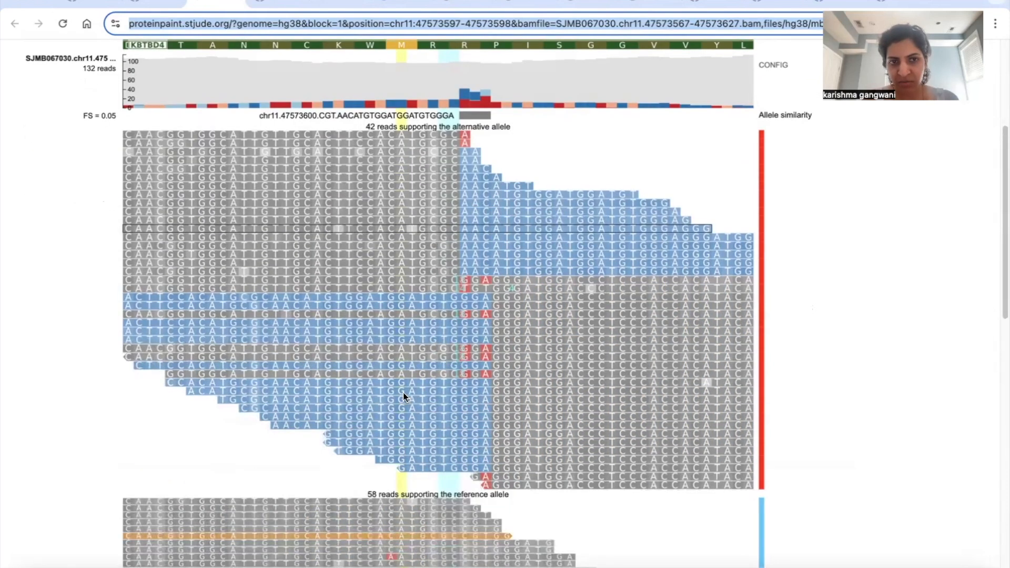
scroll(403, 393, "up", 1)
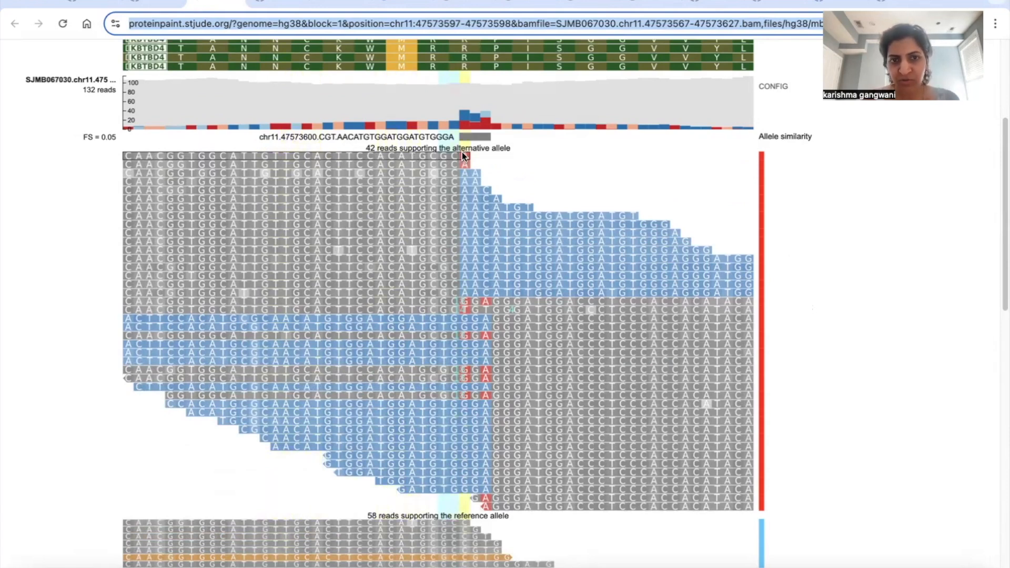
Step: Find the variant parameter in the page URL and highlight its alleles CGT.AACATGTGGATGGATGTGGGA
left_click(402, 22)
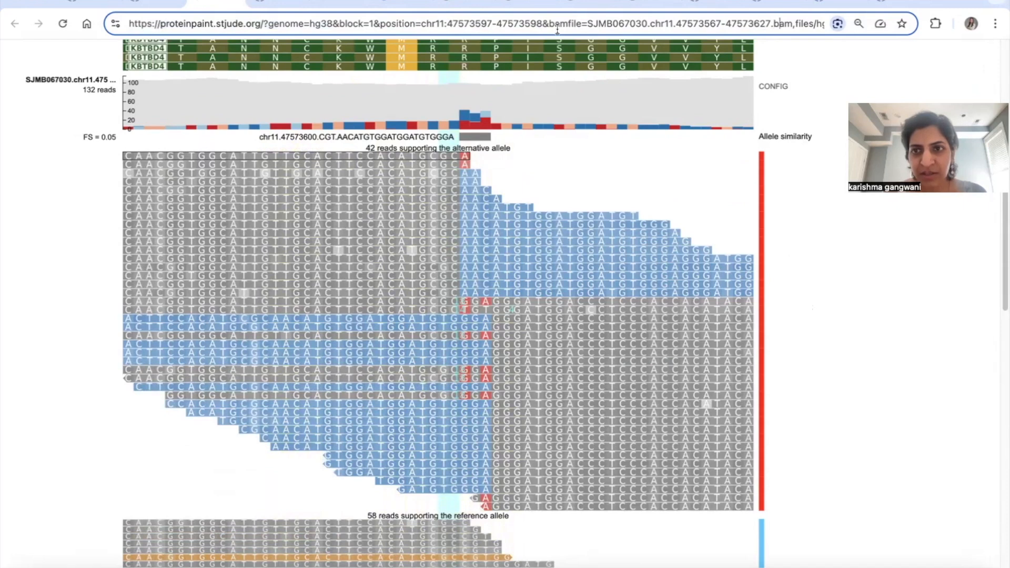
key("Right")
key("Right")
key("Right")
key("Right")
key("Right")
key("Right")
key("Right")
key("Right")
key("Right")
key("Right")
key("Right")
key("Right")
key("Right")
key("Right")
key("Right")
key("Right")
key("Right")
key("Right")
key("Right")
key("Right")
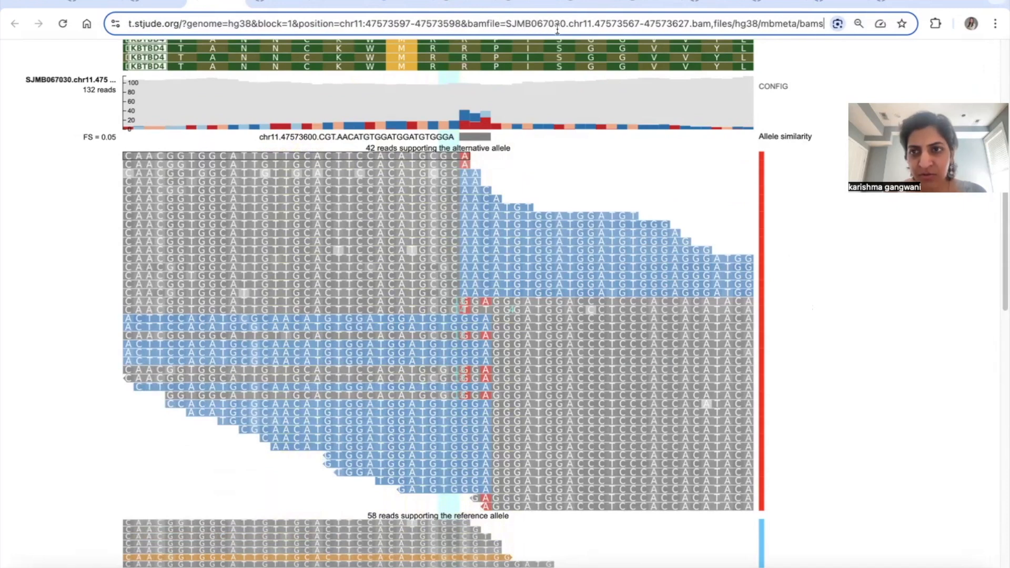
key("Right")
key("Right")
key("Right")
key("Right")
key("Right")
key("Right")
key("Right")
key("Right")
key("Right")
key("Right")
key("Right")
key("Right")
key("Right")
key("Right")
key("Right")
key("Right")
key("Right")
key("Right")
key("Right")
key("Right")
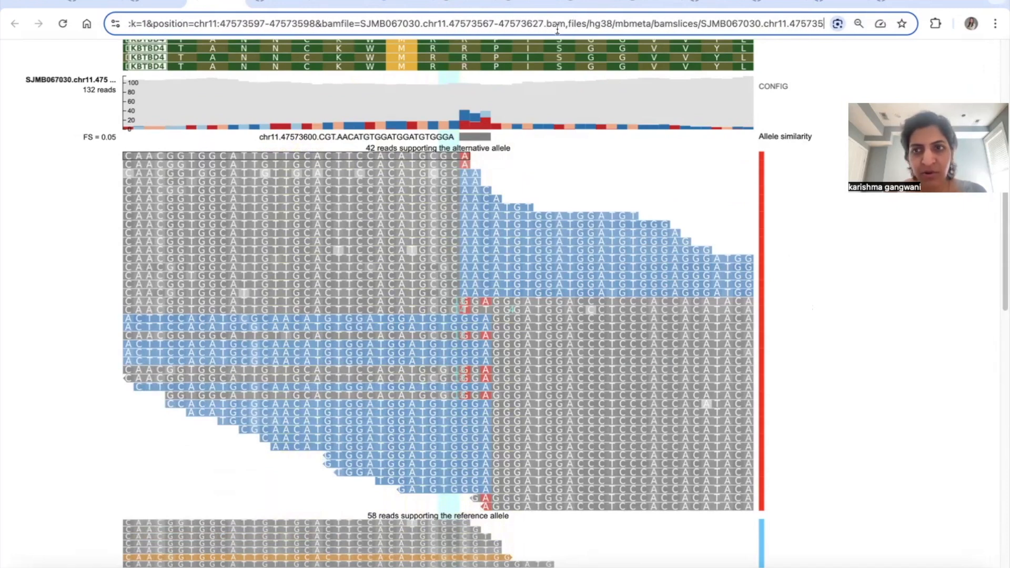
key("Right")
key("Right")
key("Right")
key("Right")
key("Right")
key("Right")
key("Right")
key("Right")
key("Right")
key("Right")
key("Right")
key("Right")
key("Right")
key("Right")
key("Right")
key("Right")
key("Right")
key("Right")
key("Right")
key("Right")
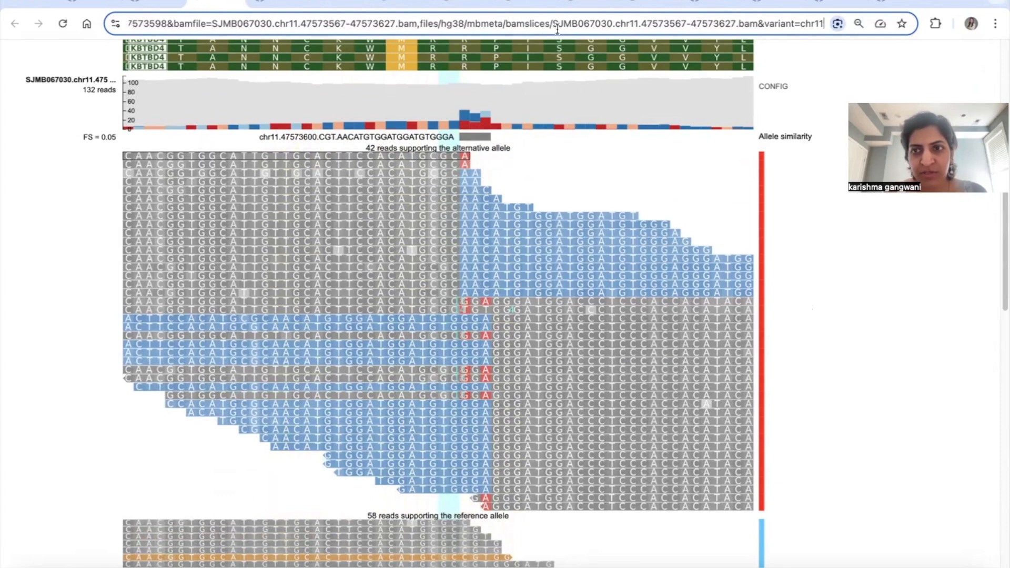
key("Right")
key("Right")
key("Right")
key("Right")
key("Right")
key("Right")
key("Right")
key("Right")
key("Right")
key("Right")
key("Right")
key("Right")
key("Right")
key("Right")
key("Right")
key("Right")
key("Right")
key("Right")
key("Right")
key("Right")
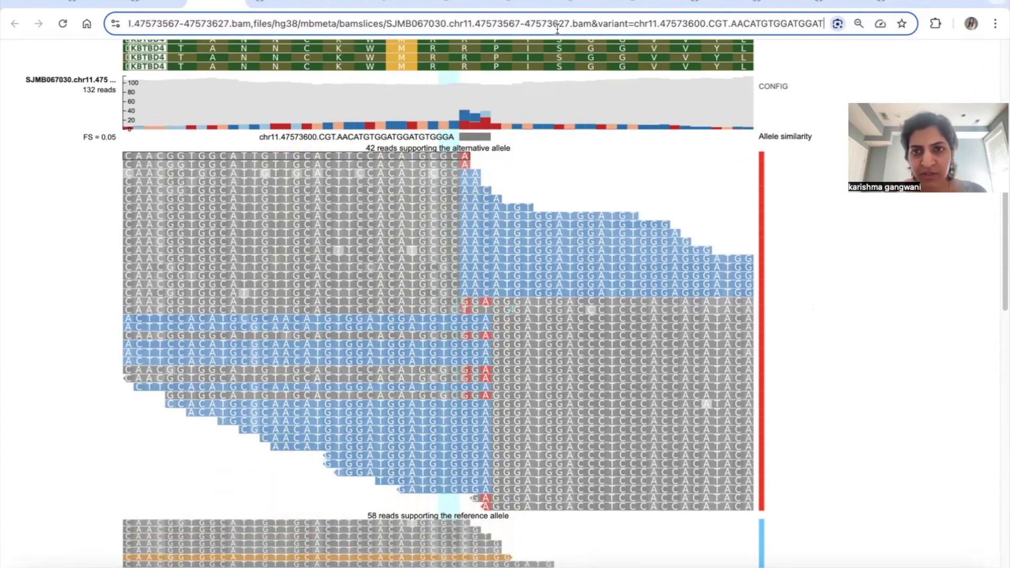
key("Right")
key("Right")
key("Right")
key("Right")
key("Right")
key("Right")
key("Right")
key("Right")
key("Right")
key("Right")
key("Right")
key("Right")
key("Right")
key("Right")
key("Right")
key("Right")
key("Right")
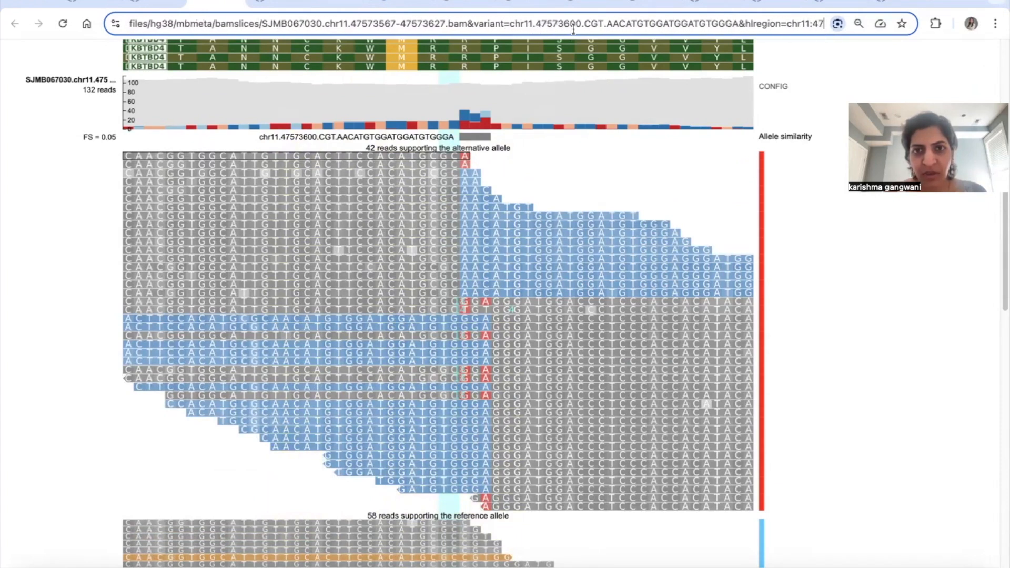
left_click_drag(584, 25, 737, 28)
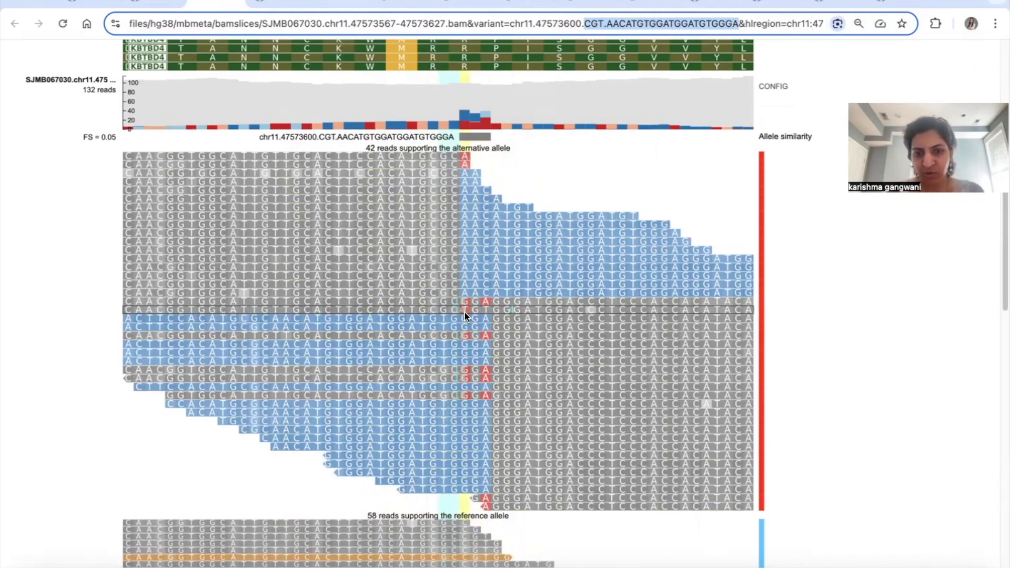
Step: Open the alignment details of an alternative-allele read with red mismatched bases and highlight its inserted sequence AACATGTGGATGGATGTG
scroll(461, 311, "down", 1)
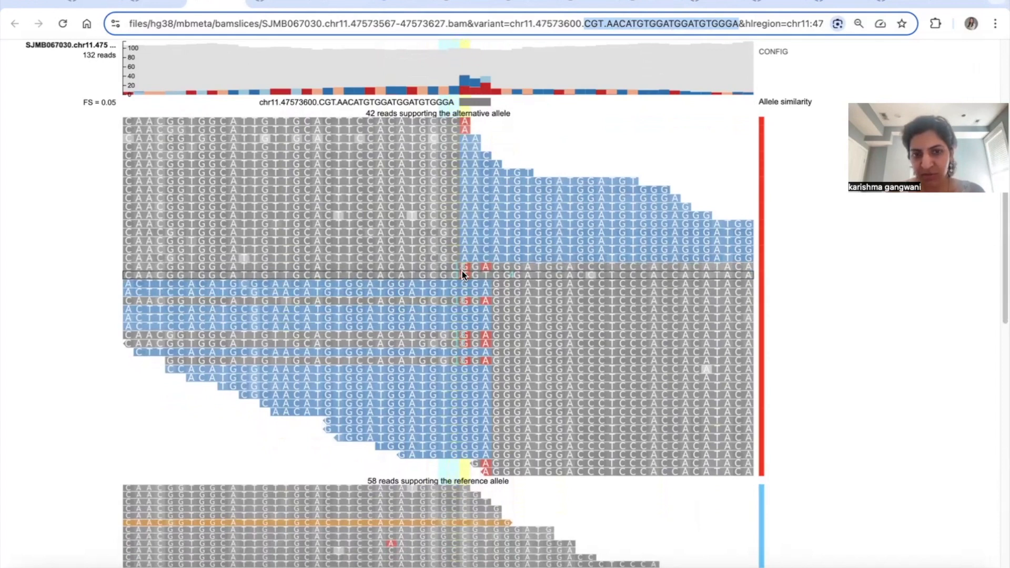
left_click(461, 264)
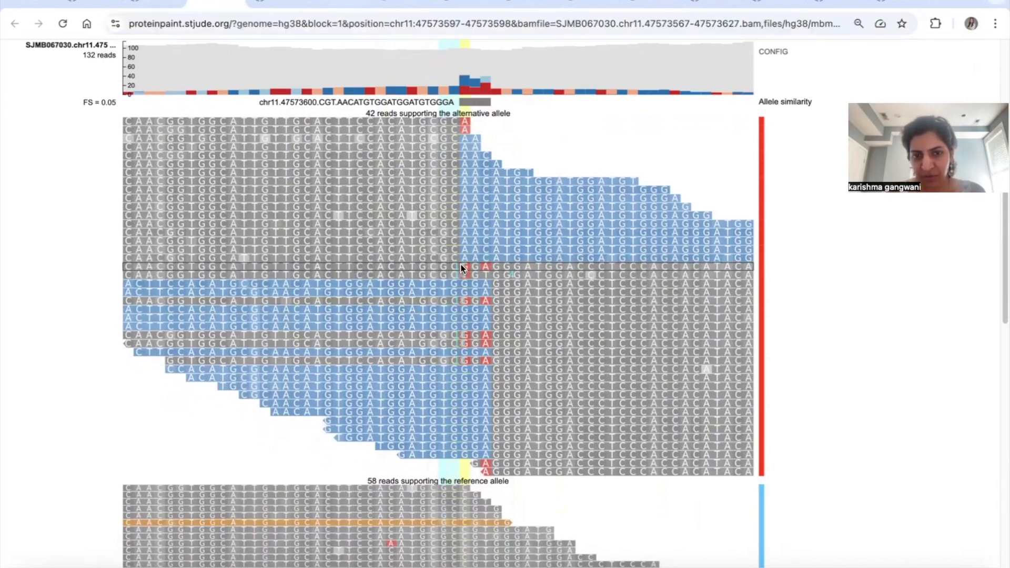
left_click_drag(498, 311, 627, 308)
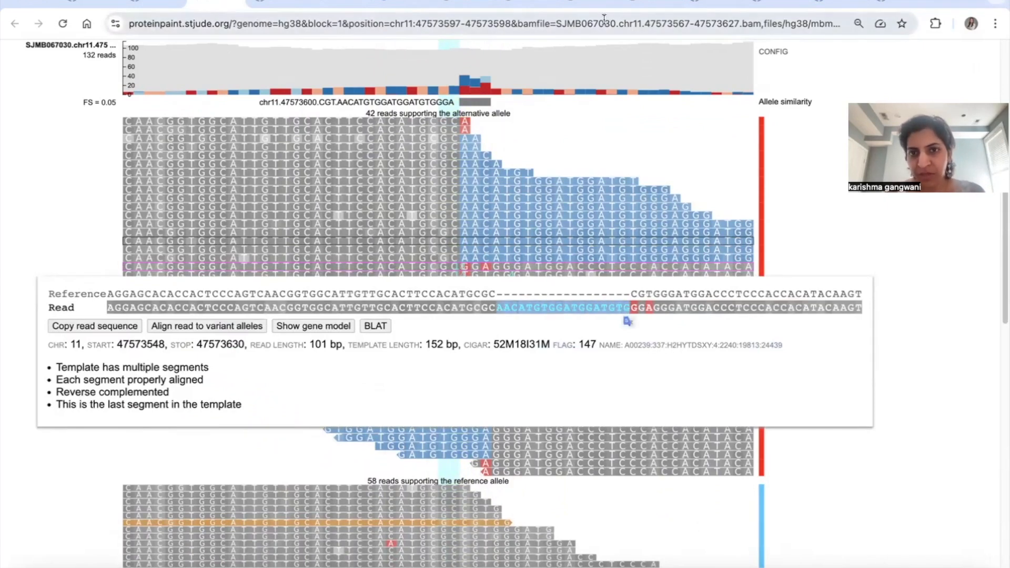
Step: Check the variant, highlighted region and BAM file parameters in the page URL against the open read
left_click(744, 28)
key("Right")
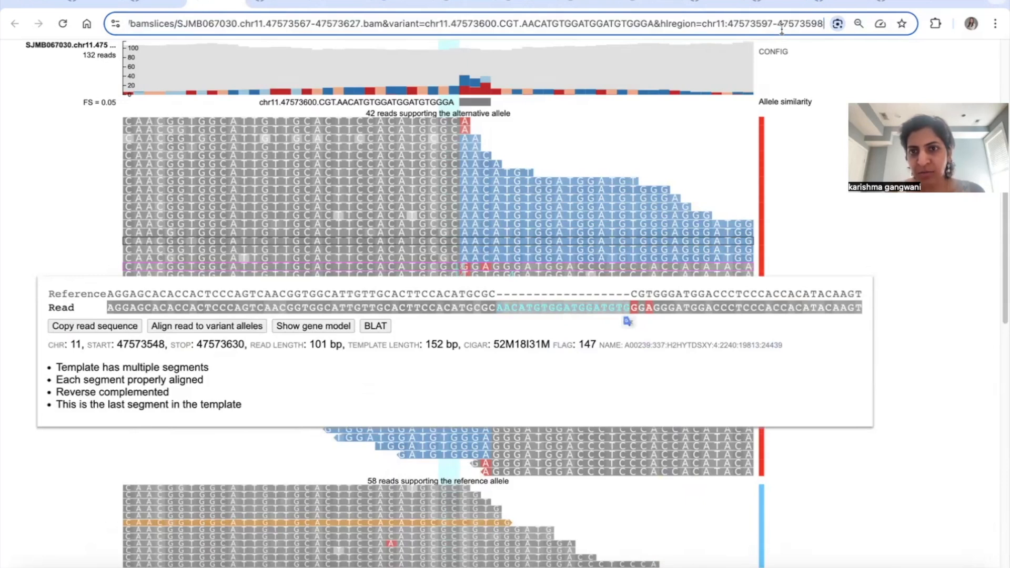
left_click_drag(666, 23, 537, 22)
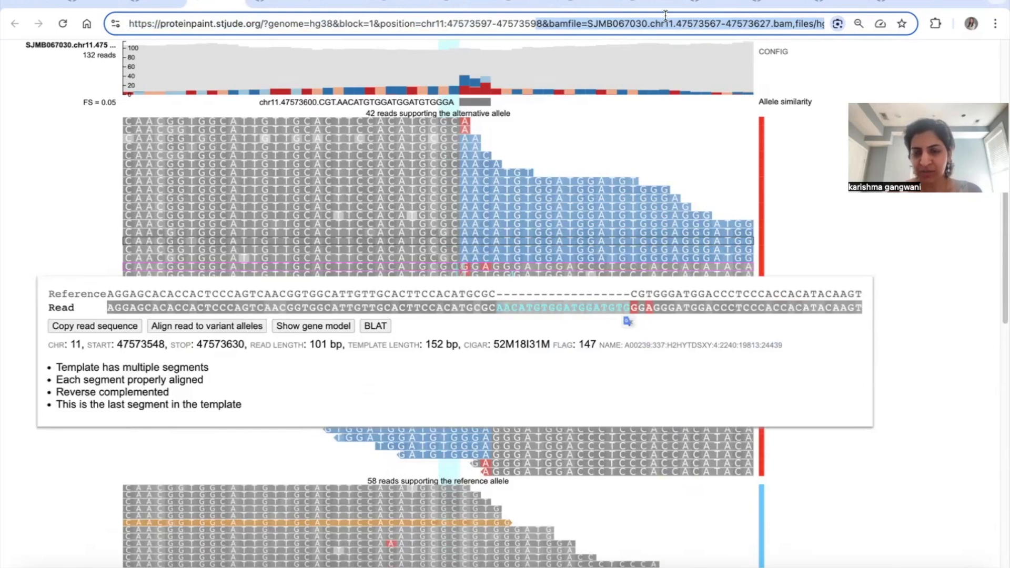
left_click(530, 326)
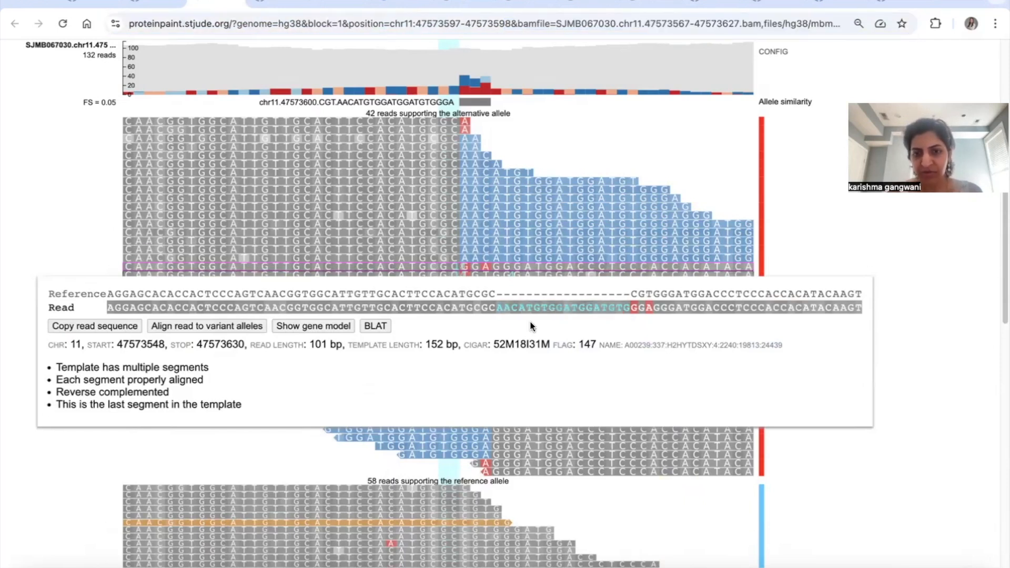
Step: Close the read details and review the reads supporting the reference allele
left_click(797, 217)
scroll(511, 219, "up", 2)
scroll(432, 252, "down", 10)
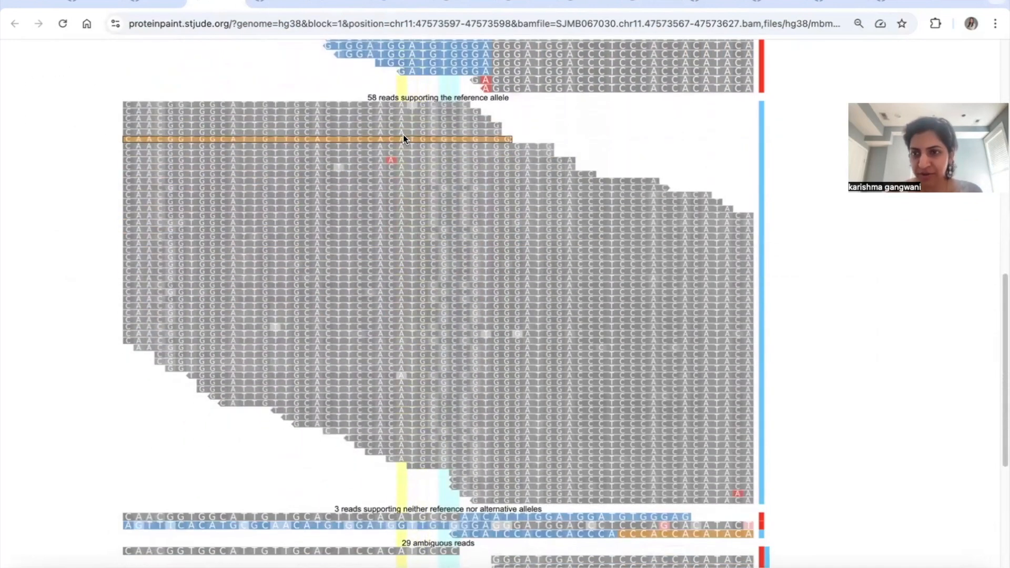
Step: Open the details of another alternative-allele read lower in the stack and examine its inserted sequence against the reference
scroll(403, 134, "up", 6)
left_click(458, 225)
left_click_drag(369, 264, 500, 264)
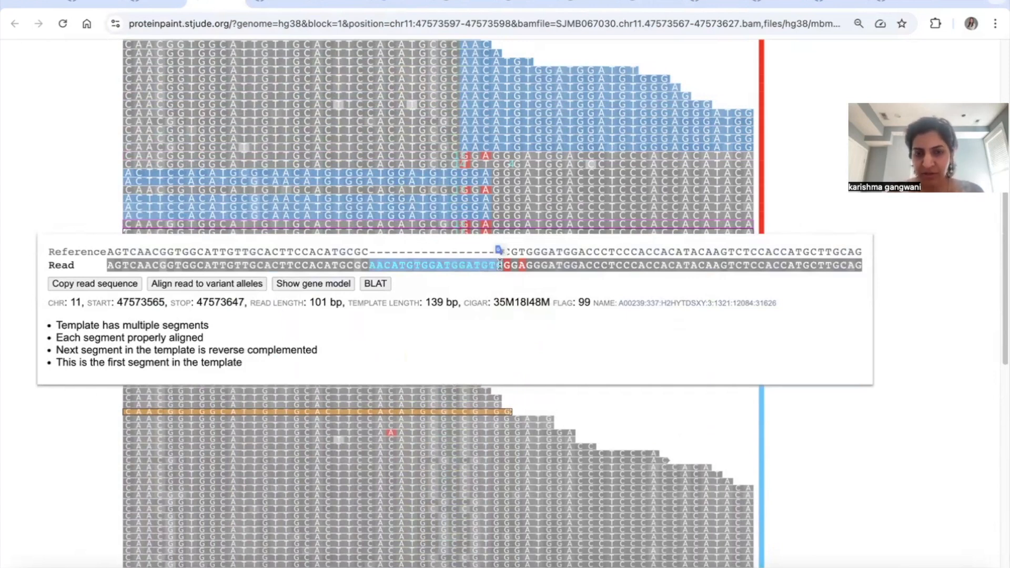
left_click(487, 297)
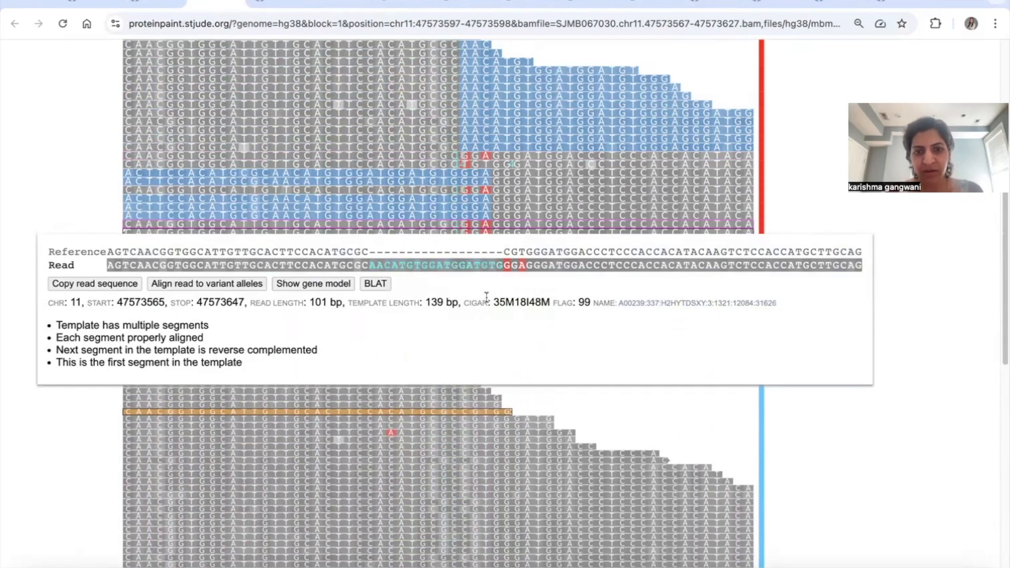